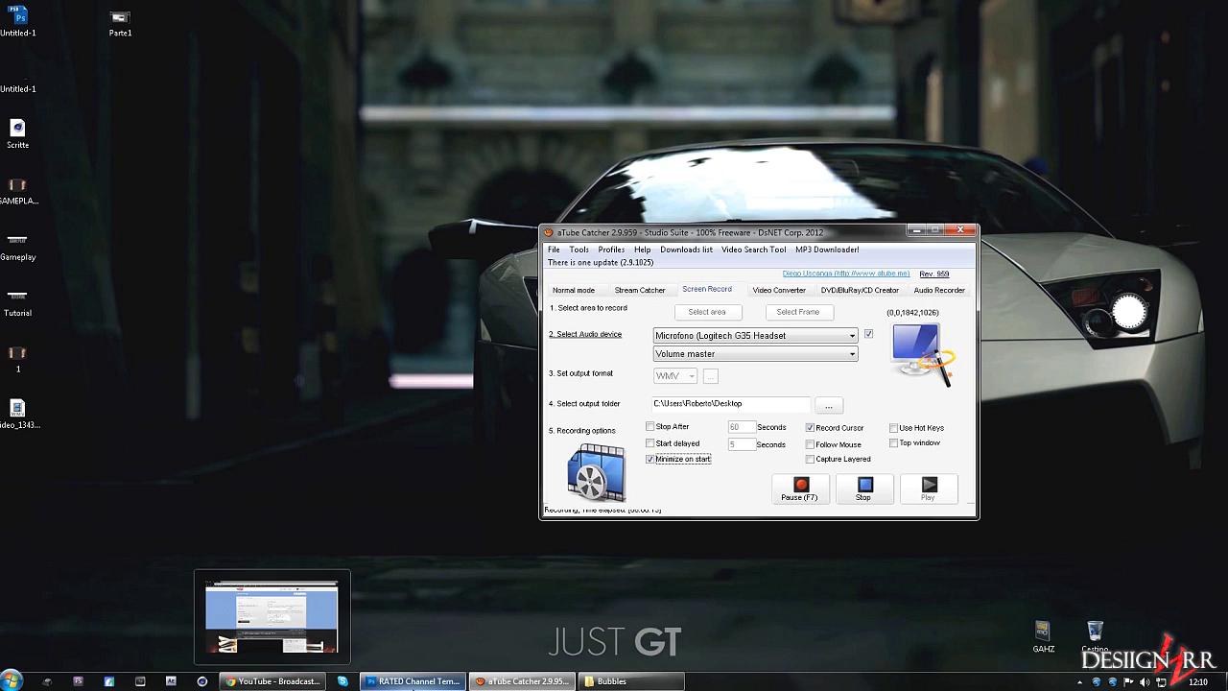
# Step: Bring the RATED Channel Template Photoshop document to the front from the taskbar
pyautogui.click(428, 628)
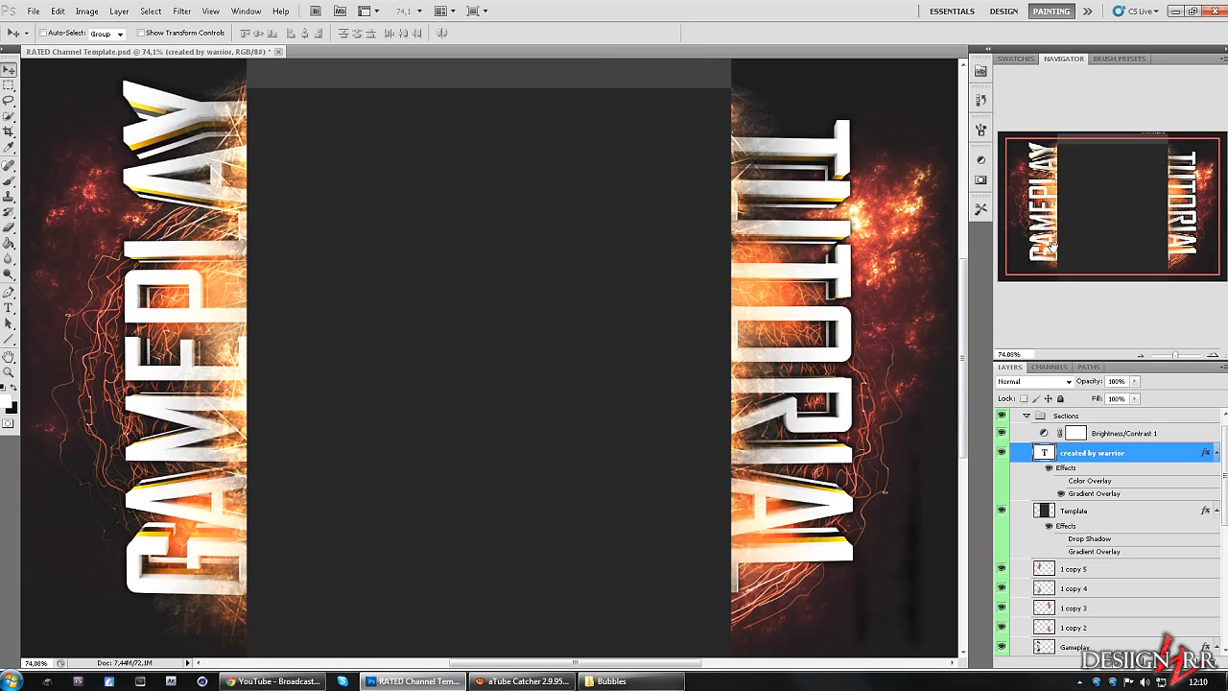
pyautogui.moveTo(1053, 248); pyautogui.dragTo(1054, 220)
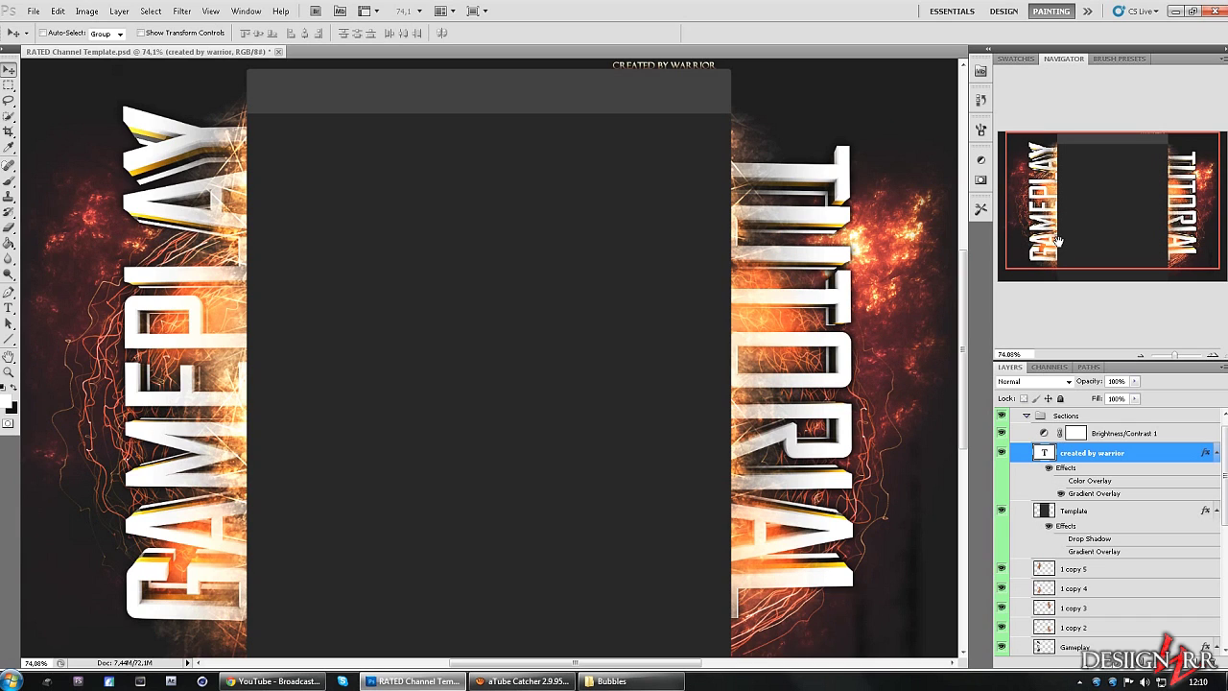
pyautogui.moveTo(1058, 239)
pyautogui.mouseDown()
pyautogui.moveTo(1087, 236)
pyautogui.moveTo(1062, 240)
pyautogui.mouseUp()
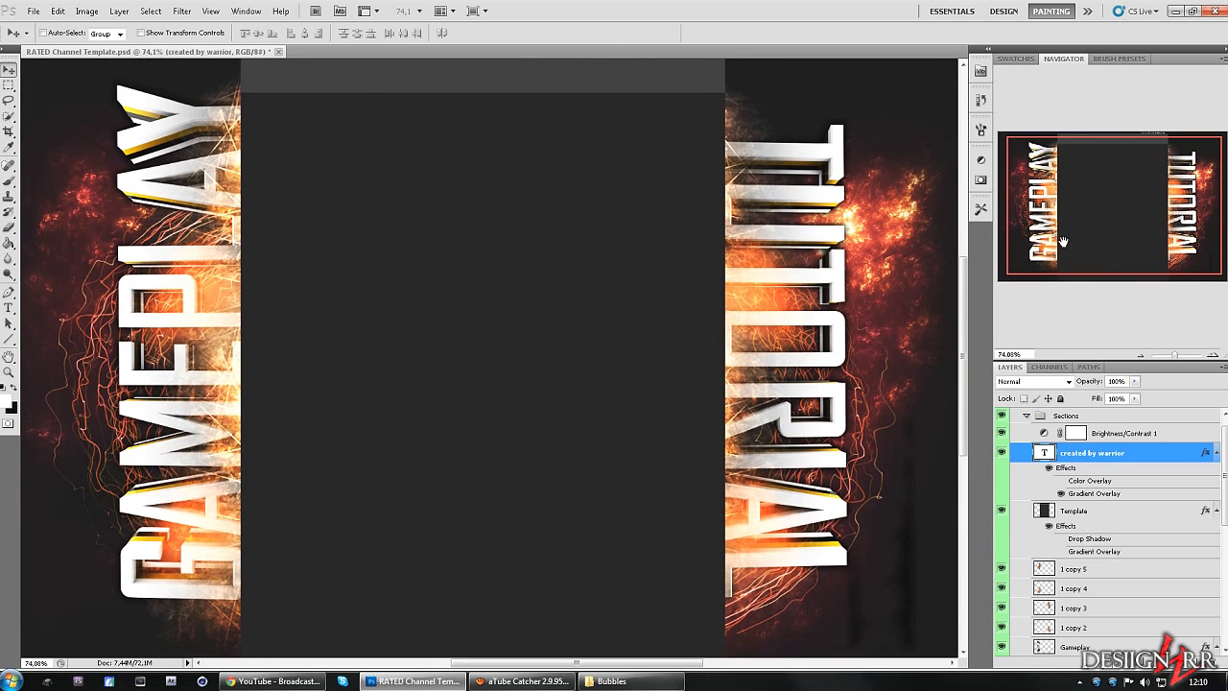
pyautogui.moveTo(1062, 240)
pyautogui.mouseDown()
pyautogui.moveTo(1075, 247)
pyautogui.moveTo(702, 353)
pyautogui.mouseUp()
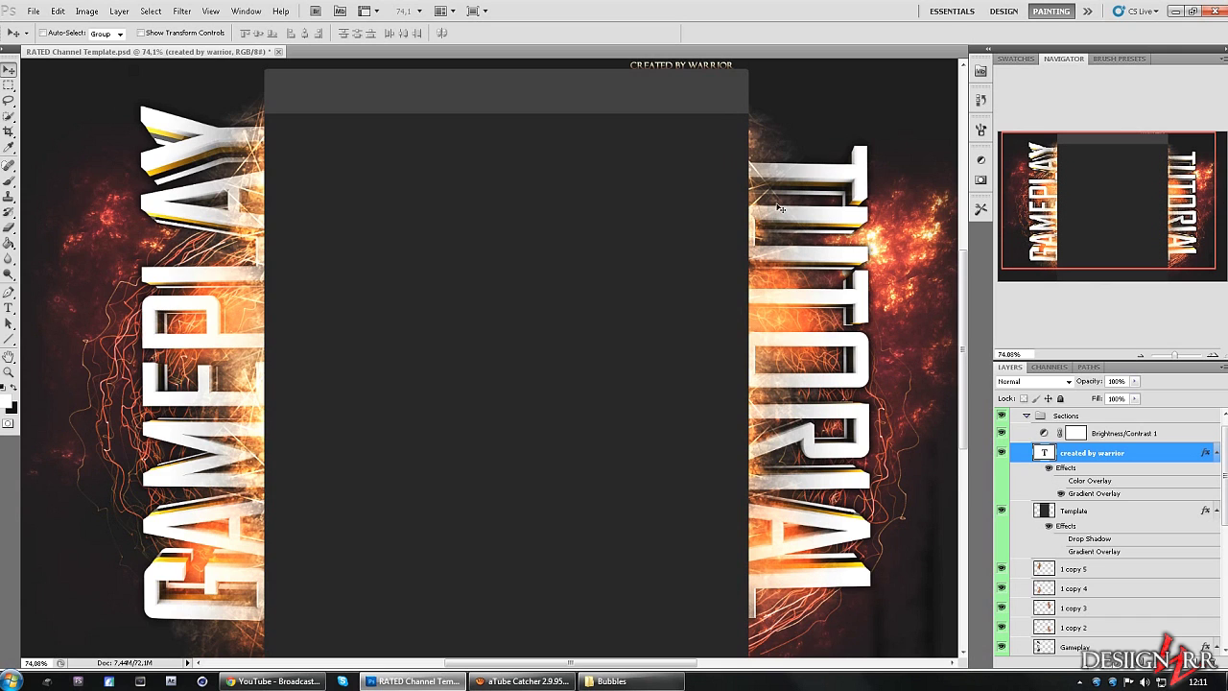
pyautogui.moveTo(1104, 197)
pyautogui.mouseDown()
pyautogui.moveTo(1138, 208)
pyautogui.moveTo(1093, 183)
pyautogui.mouseUp()
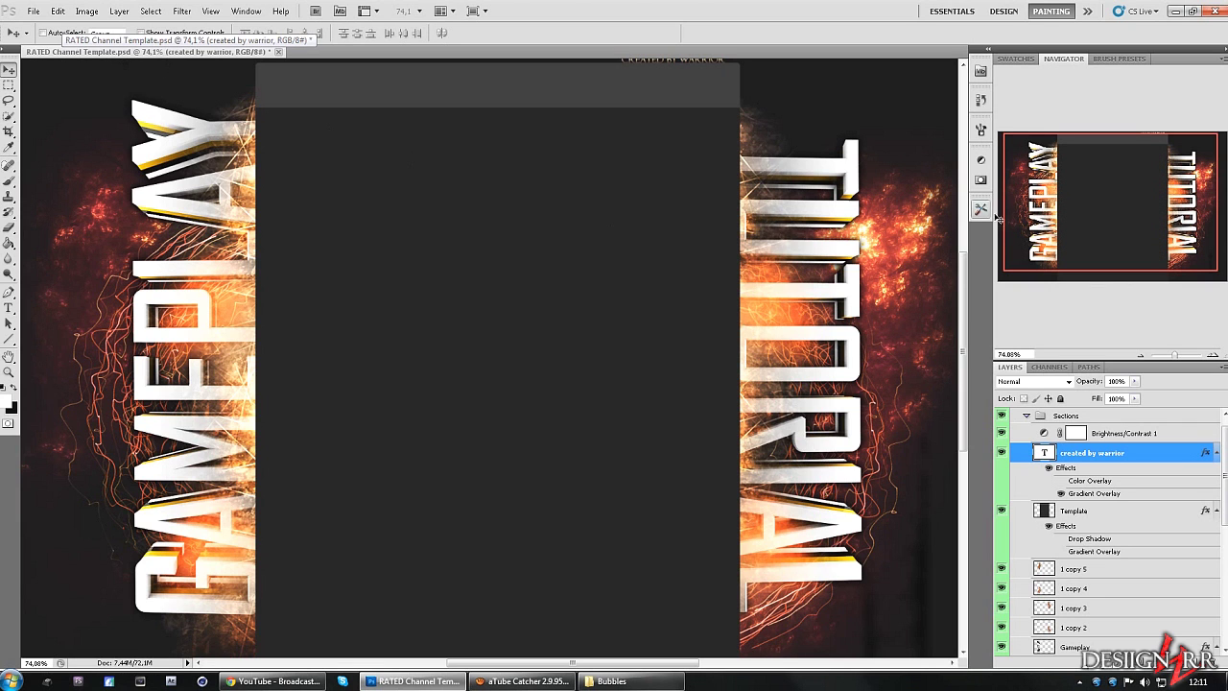
pyautogui.moveTo(1038, 203)
pyautogui.mouseDown()
pyautogui.moveTo(997, 168)
pyautogui.moveTo(247, 102)
pyautogui.mouseUp()
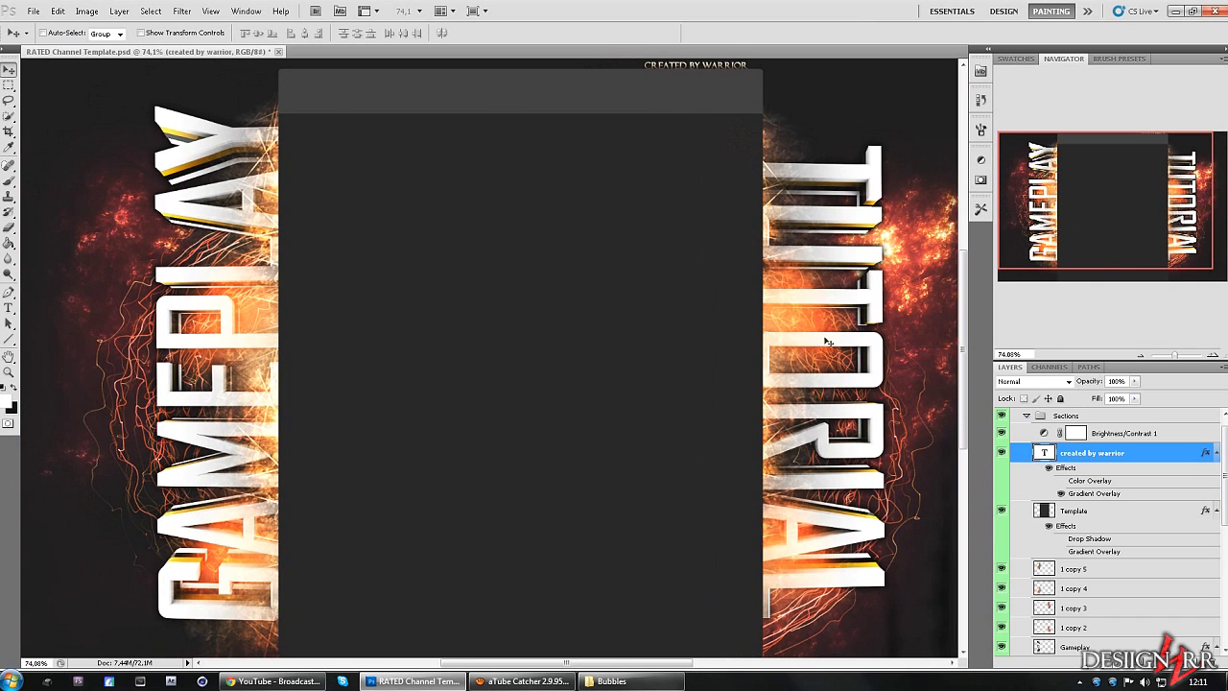
pyautogui.moveTo(1149, 198); pyautogui.dragTo(1146, 199)
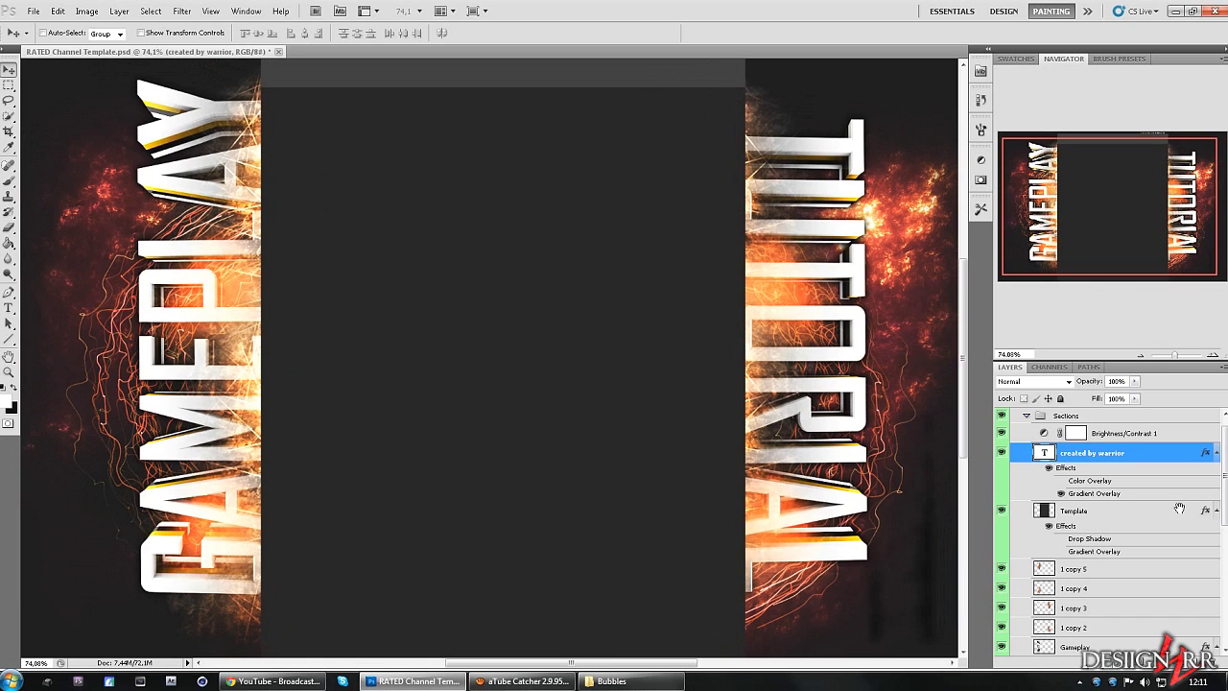
# Step: Select Template and Layer 1, hide and restore the dark background, and collapse Backgrounds
pyautogui.click(1088, 514)
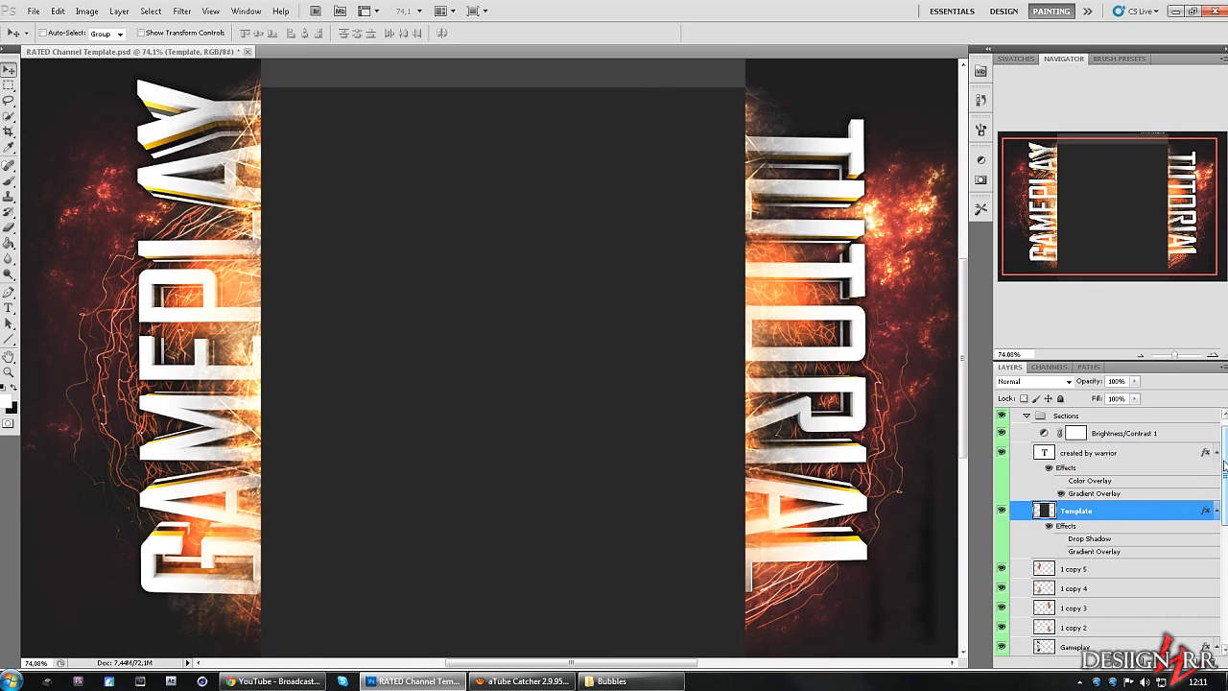
pyautogui.moveTo(1224, 470); pyautogui.dragTo(1224, 575)
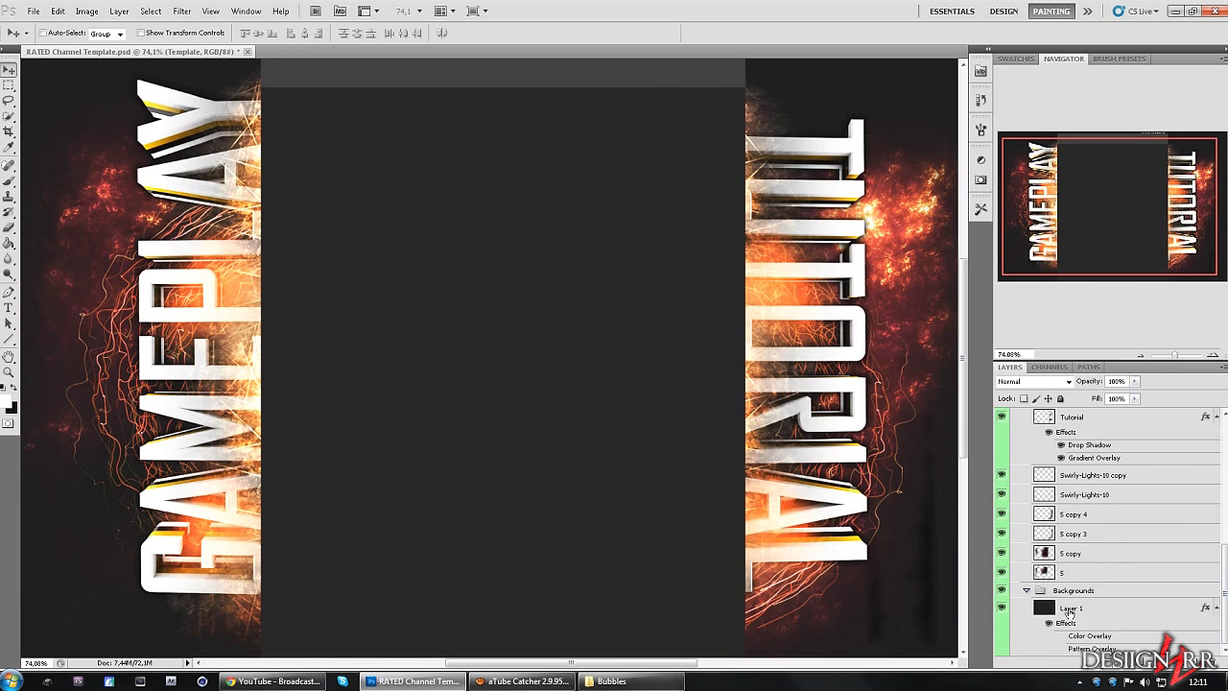
pyautogui.click(1079, 610)
pyautogui.click(1214, 608)
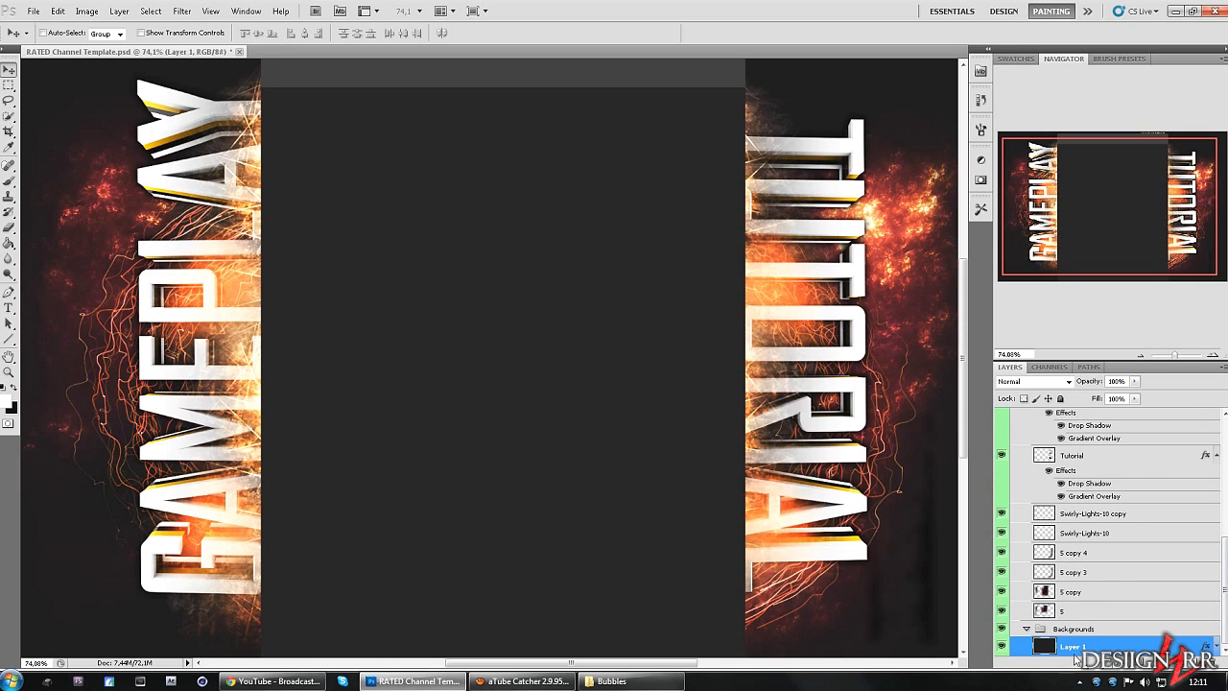
pyautogui.click(1001, 647)
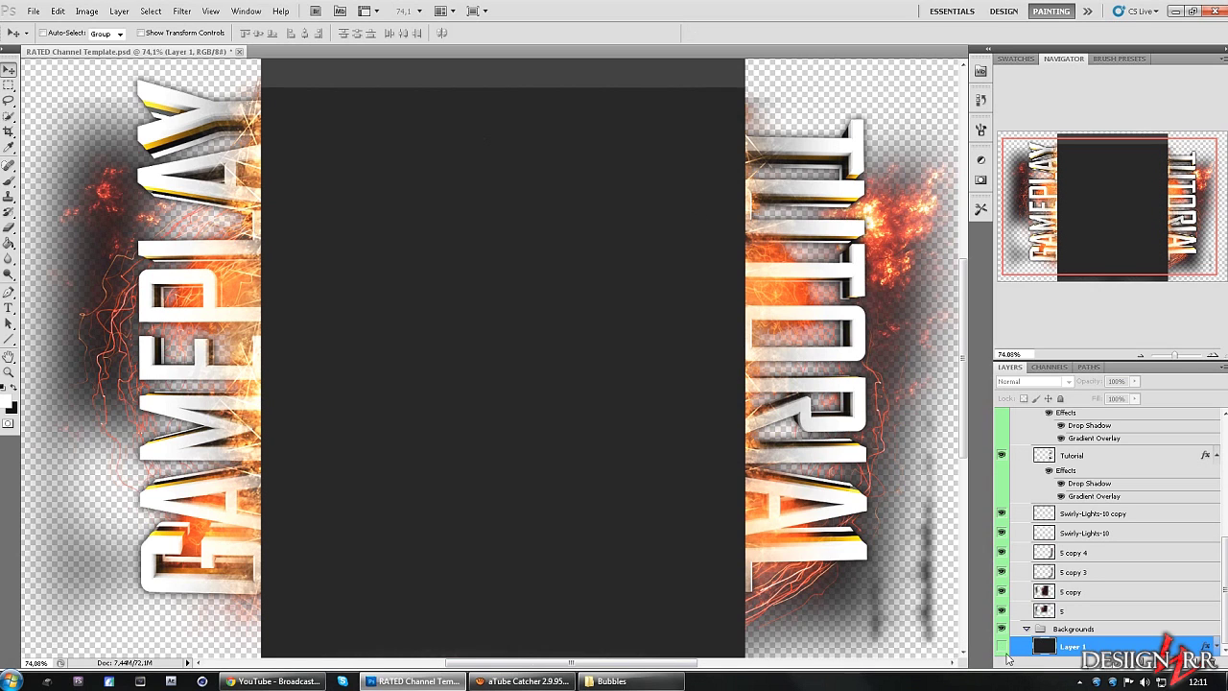
pyautogui.click(1002, 647)
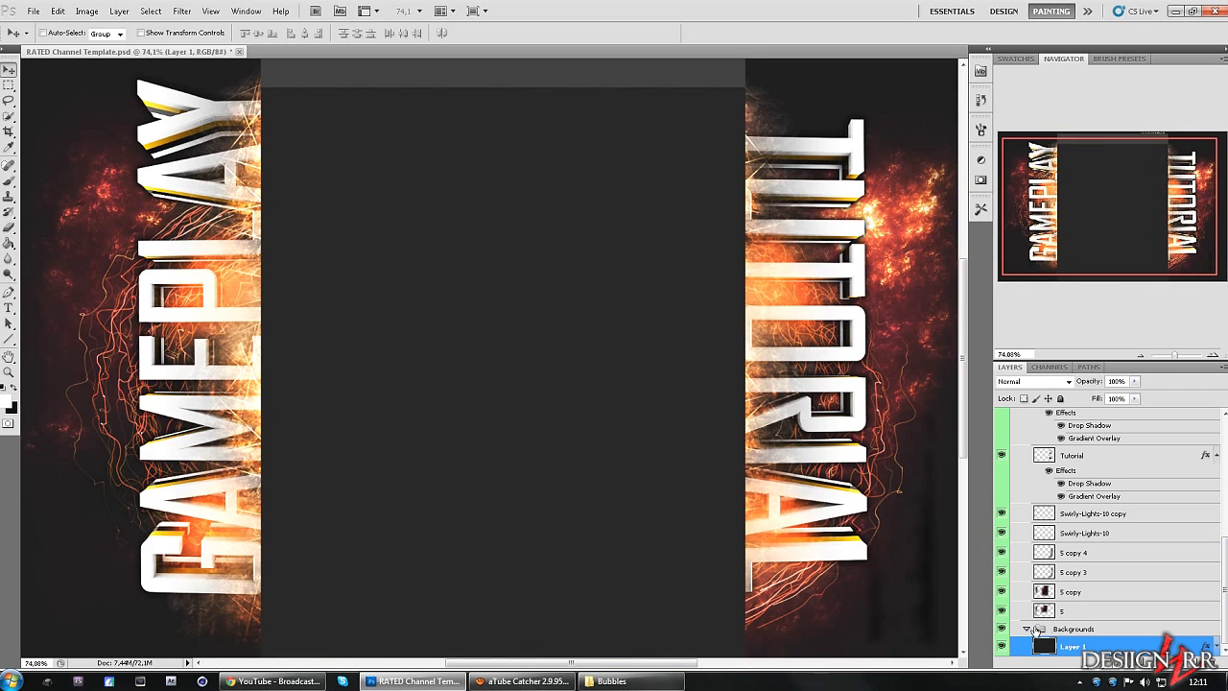
pyautogui.click(1027, 628)
# Step: Select layer 5, then step through the Tutorial and Gameplay text layers, ending on Gameplay
pyautogui.click(1132, 629)
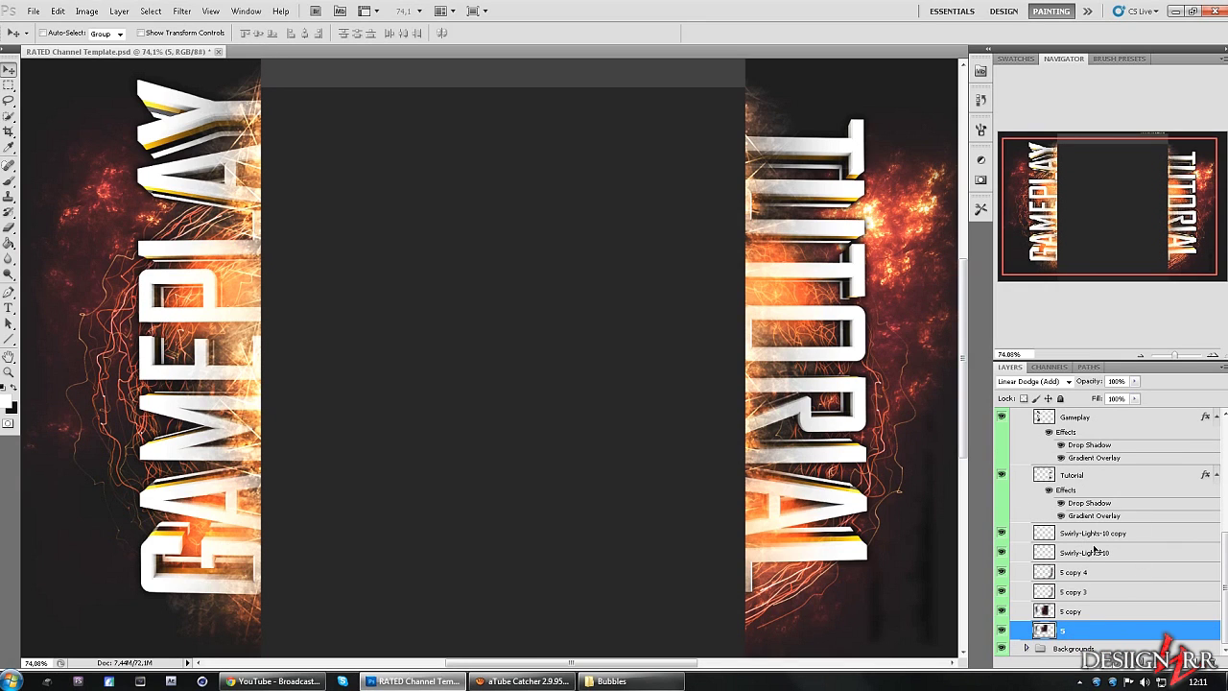
pyautogui.scroll(1, 1097, 551)
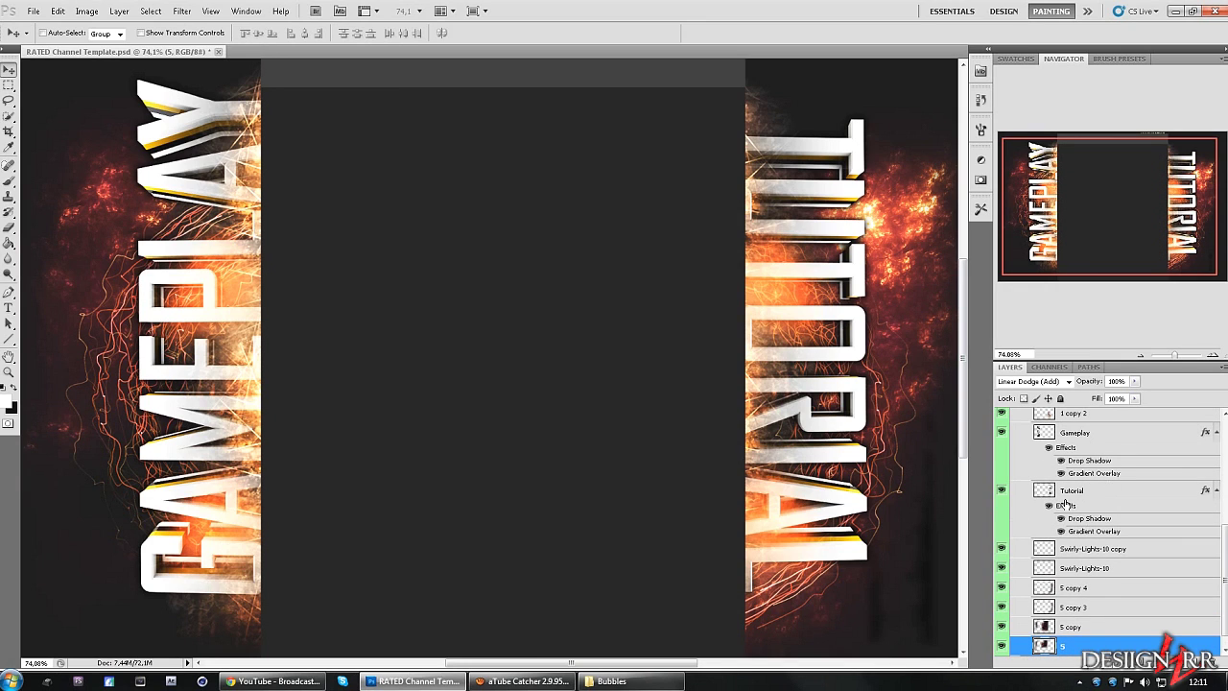
pyautogui.click(1062, 437)
pyautogui.click(1087, 495)
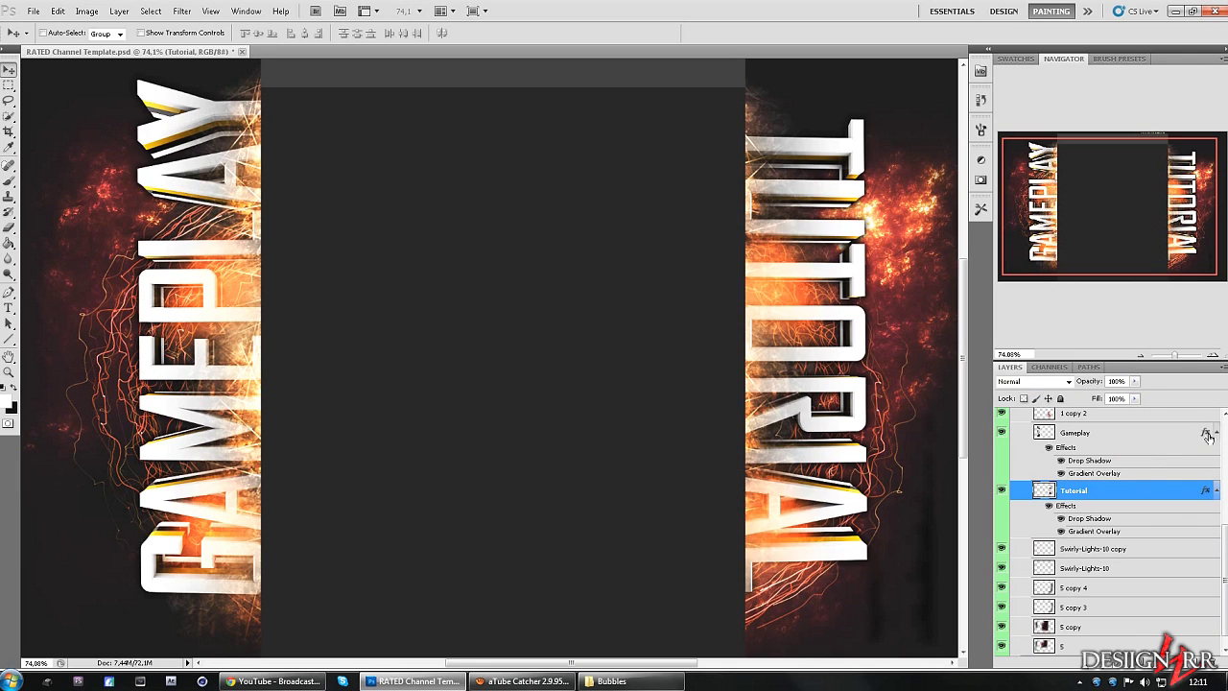
pyautogui.click(1079, 437)
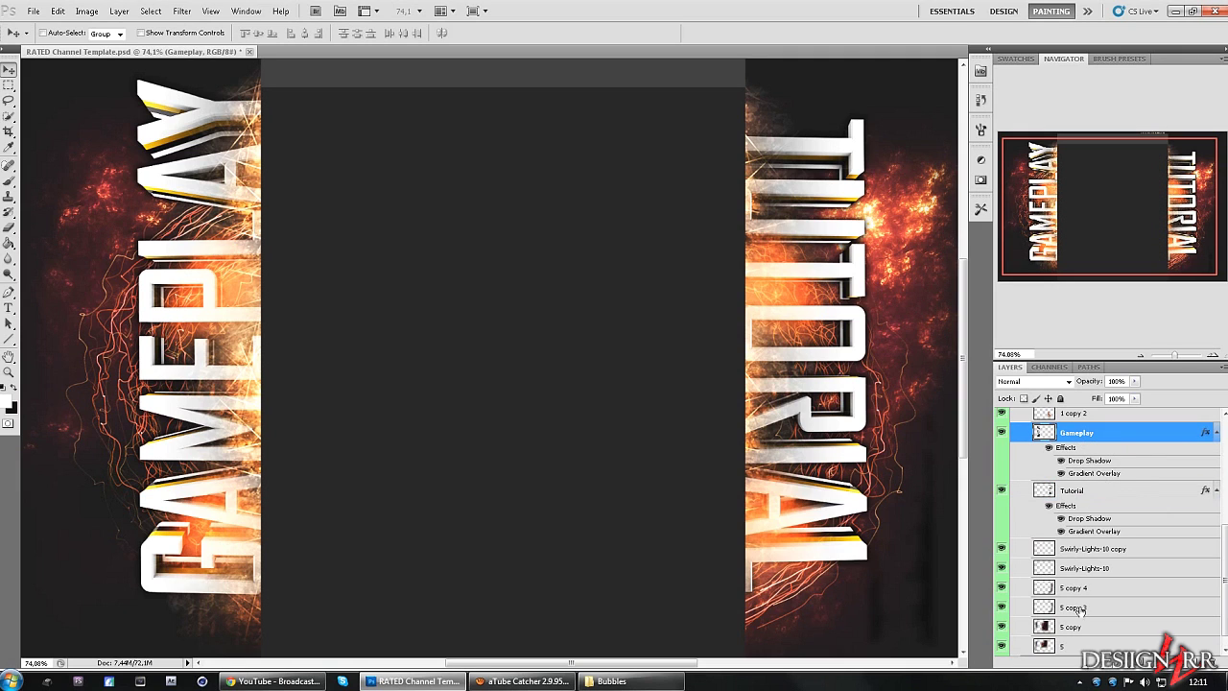
pyautogui.rightClick(1205, 490)
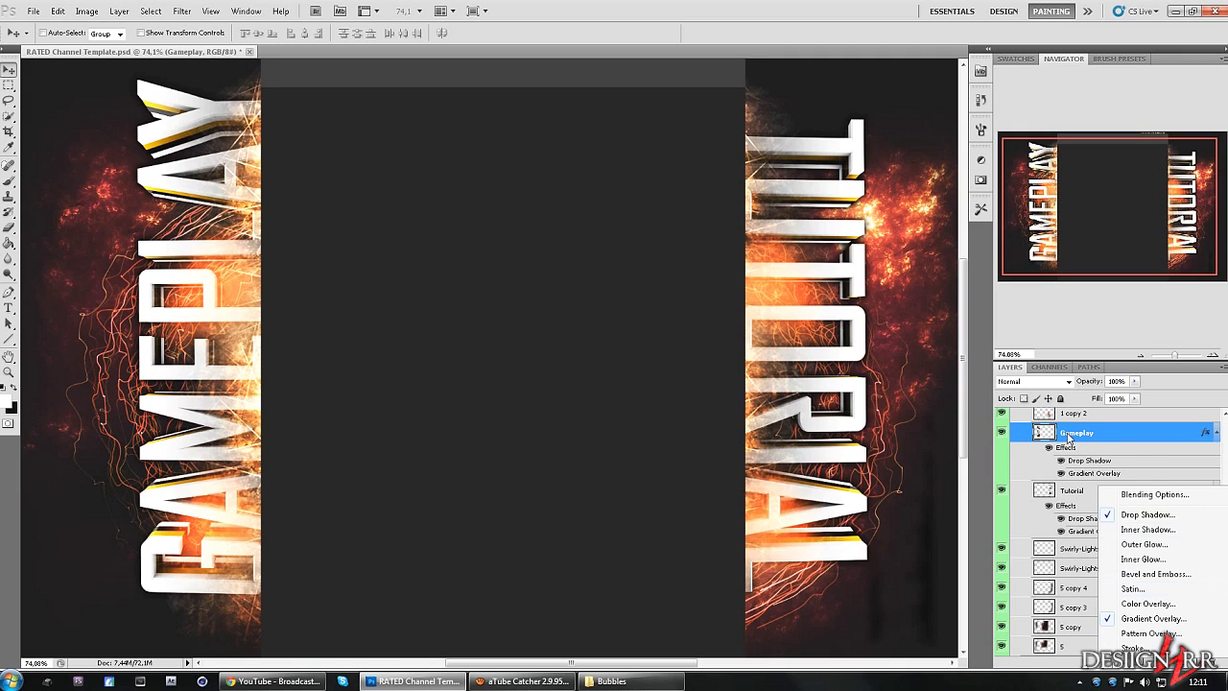
pyautogui.click(1147, 516)
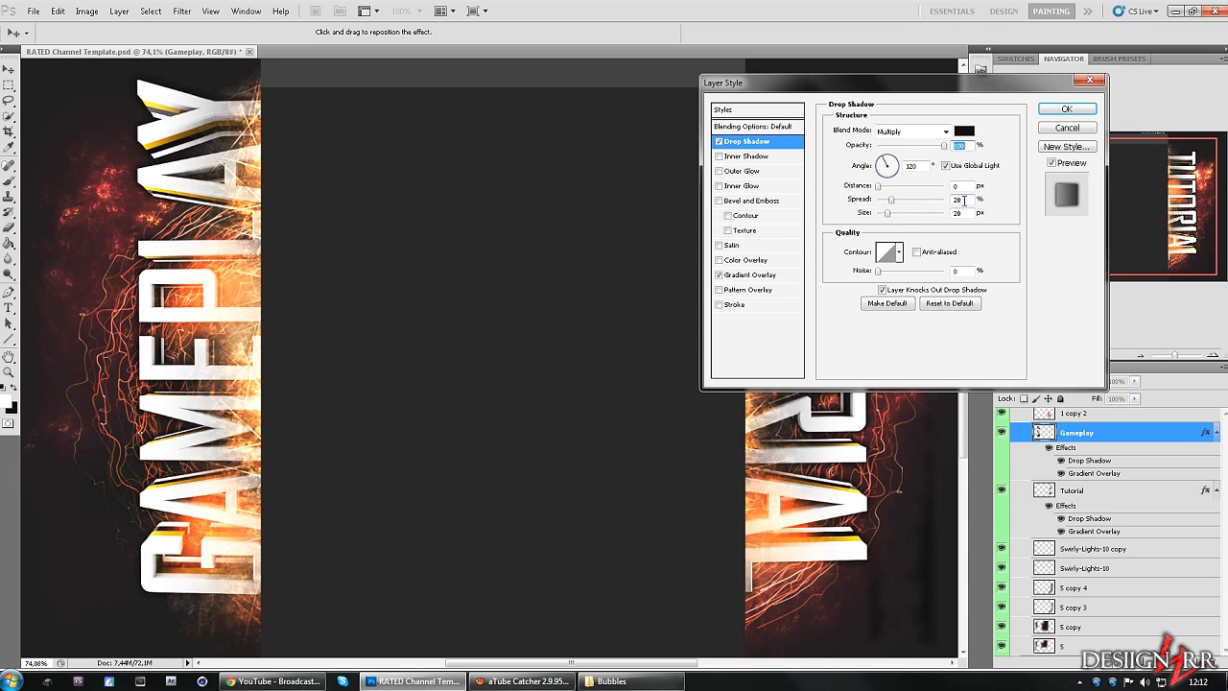
pyautogui.click(965, 213)
pyautogui.click(751, 275)
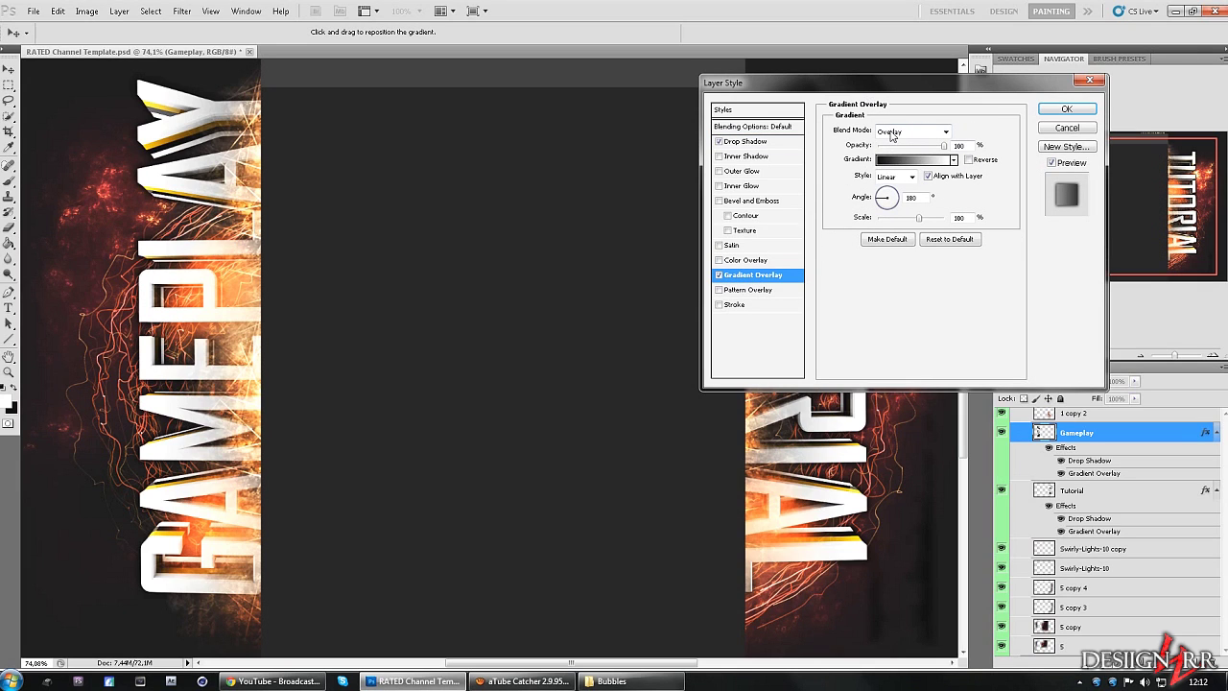
pyautogui.click(892, 136)
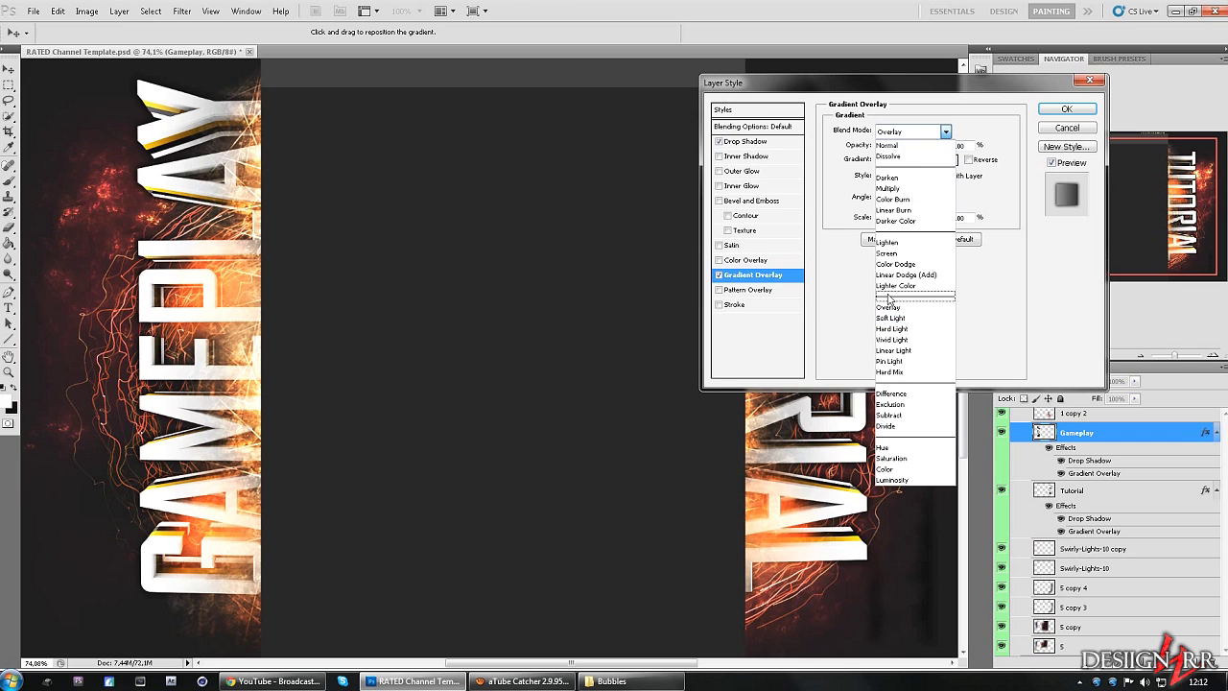
pyautogui.click(890, 306)
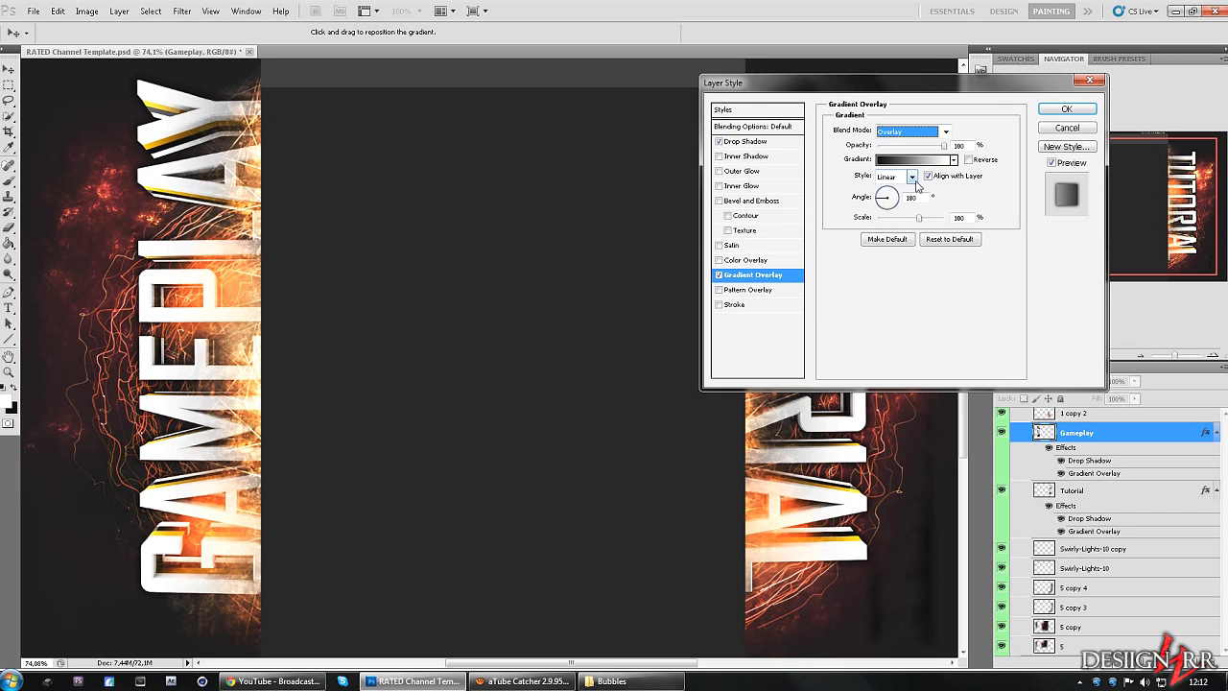
pyautogui.moveTo(858, 86); pyautogui.dragTo(493, 104)
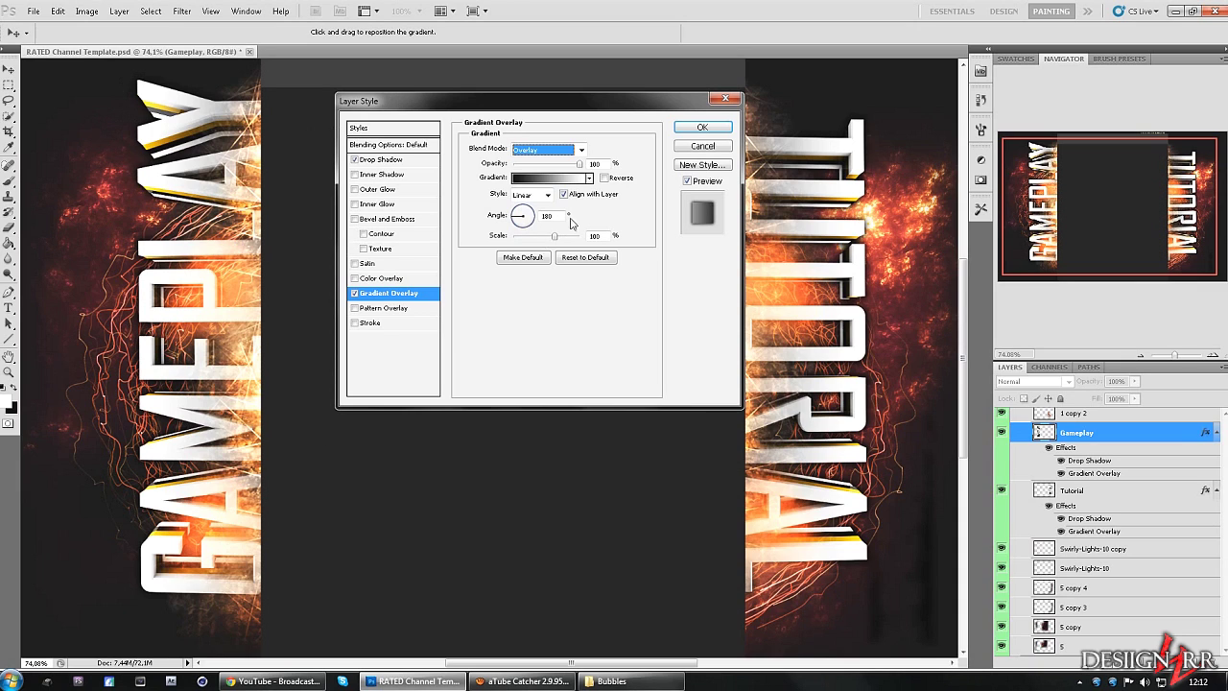
pyautogui.click(549, 216)
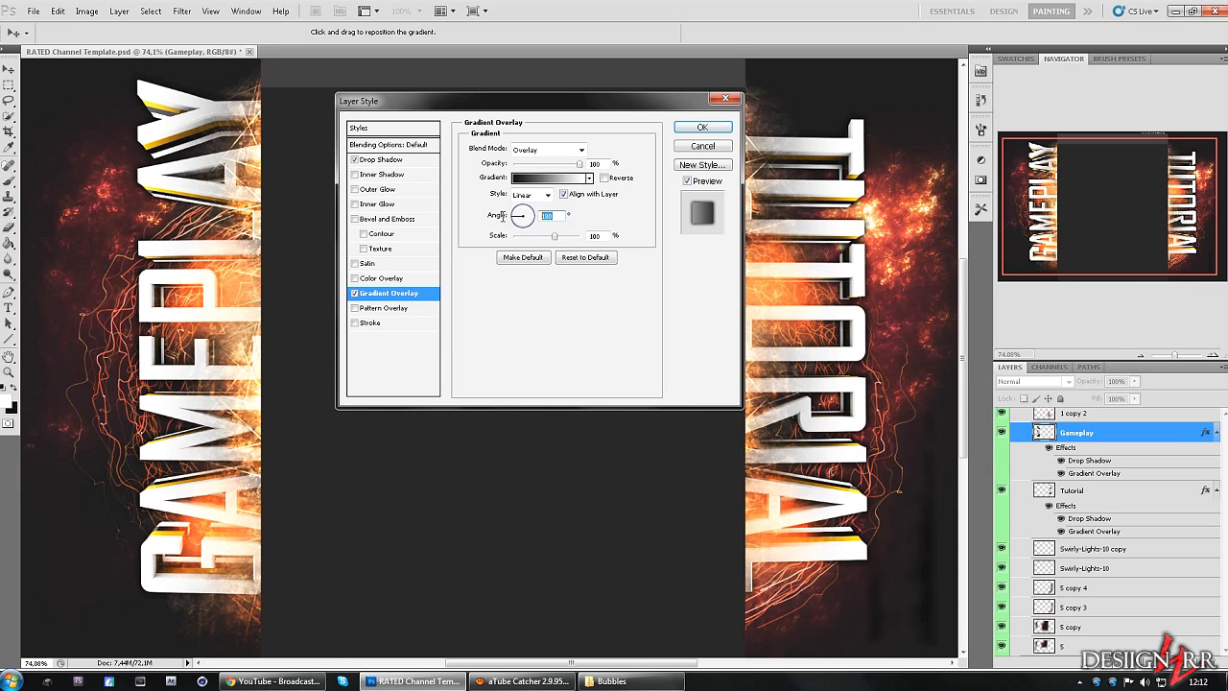
pyautogui.write('0')
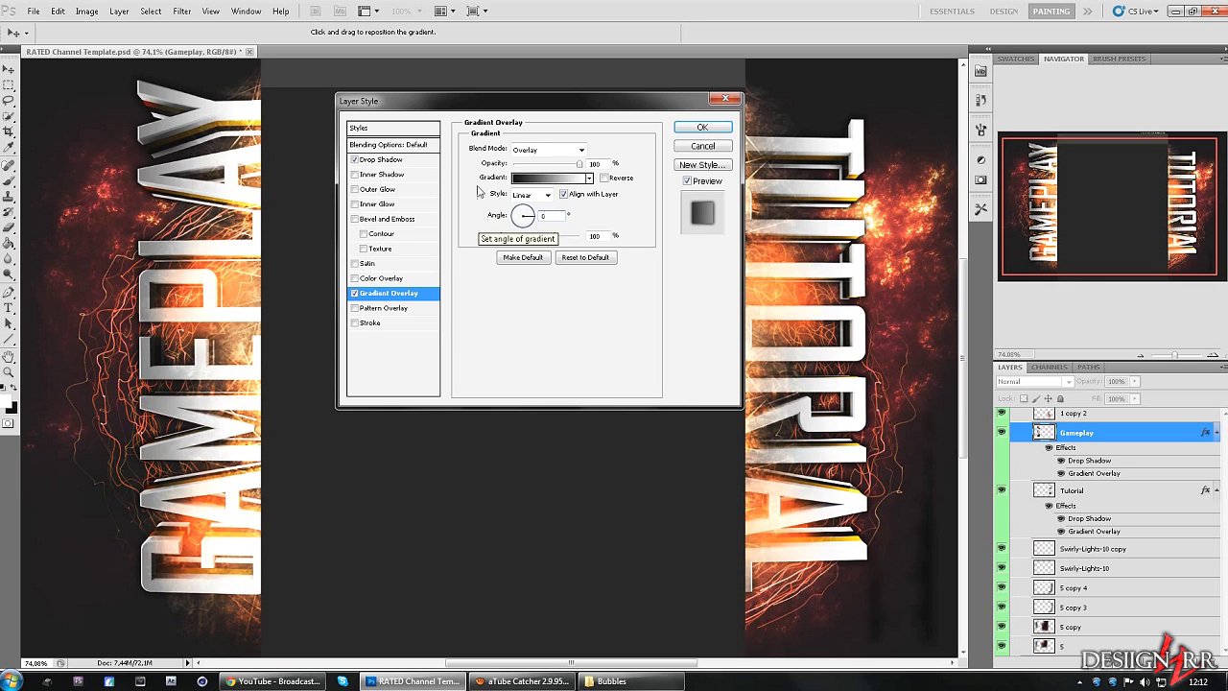
pyautogui.doubleClick(552, 217)
pyautogui.write('180')
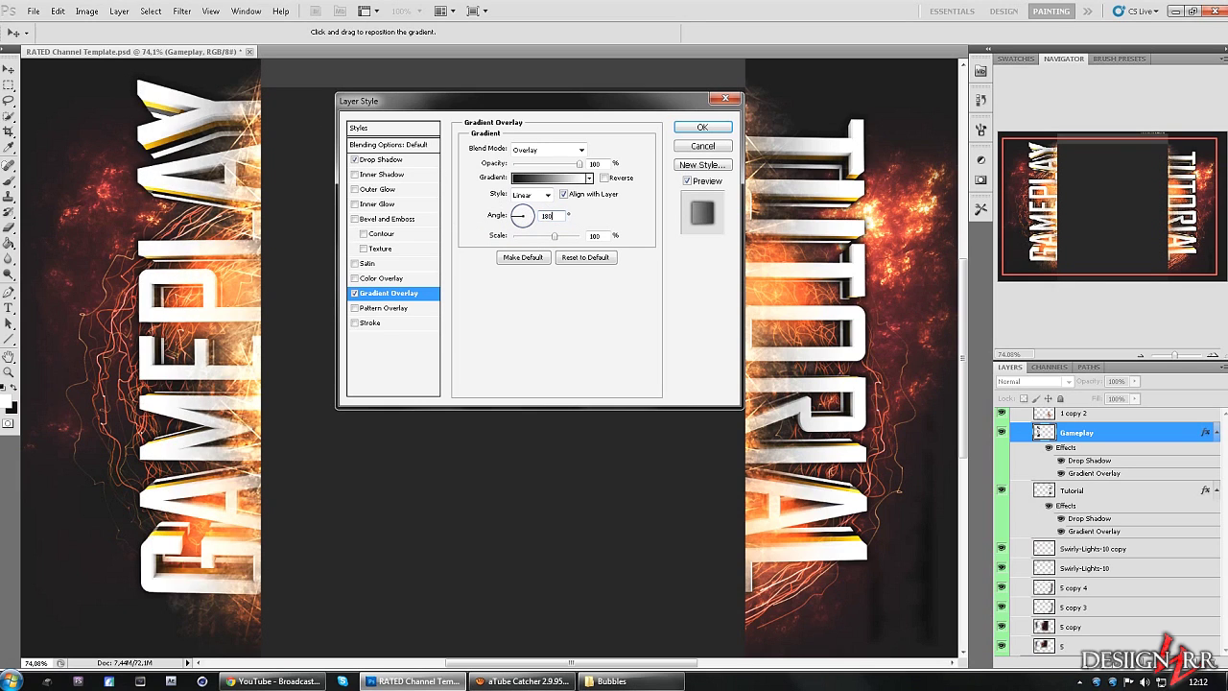
pyautogui.click(702, 127)
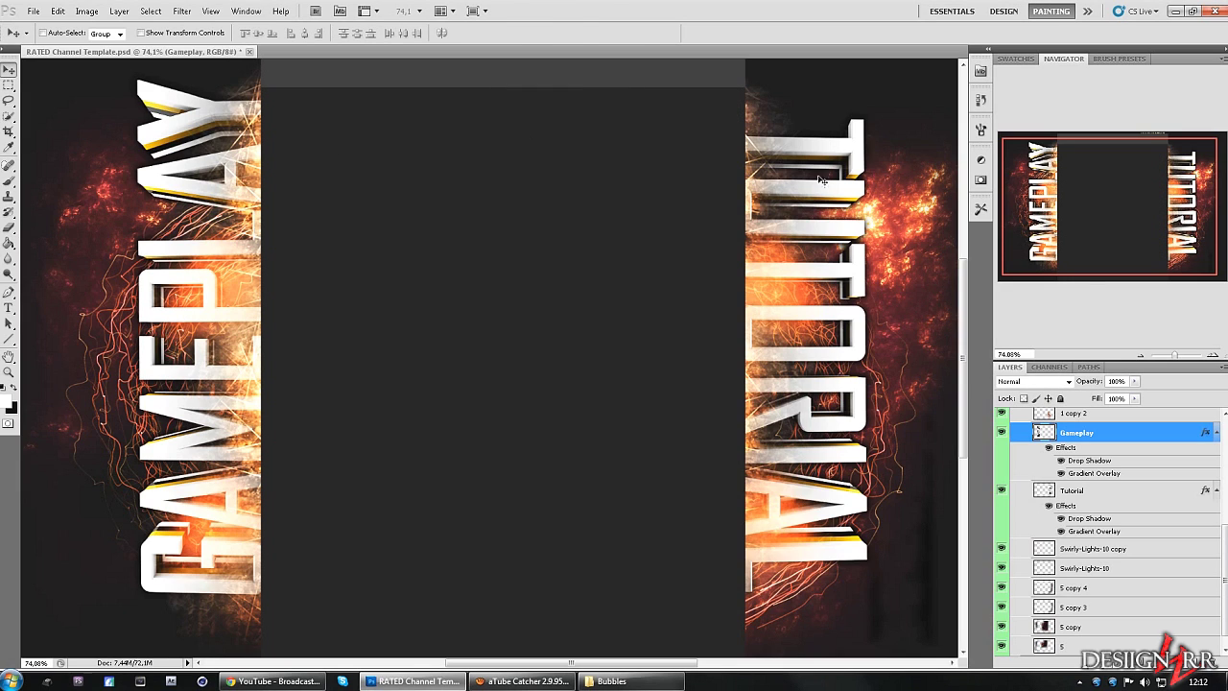
# Step: Open the Tutorial layer's Gradient Overlay and set its angle to 180, then back to 0°
pyautogui.click(1069, 495)
pyautogui.click(1128, 669)
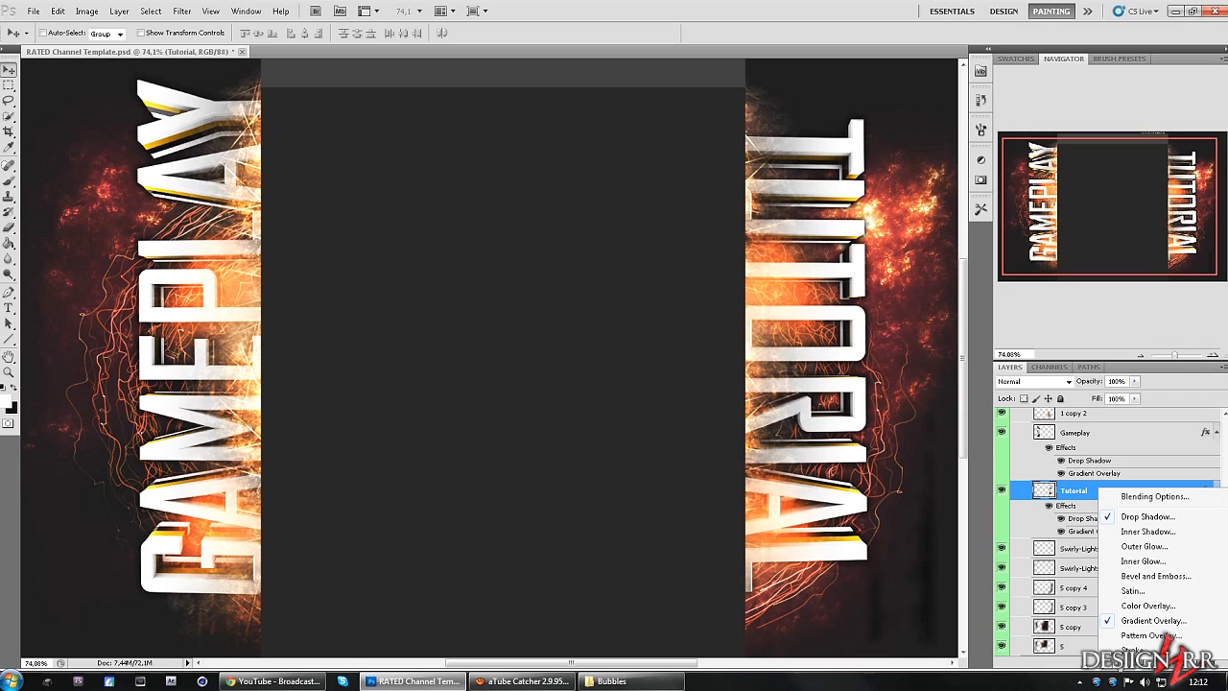
pyautogui.click(1153, 620)
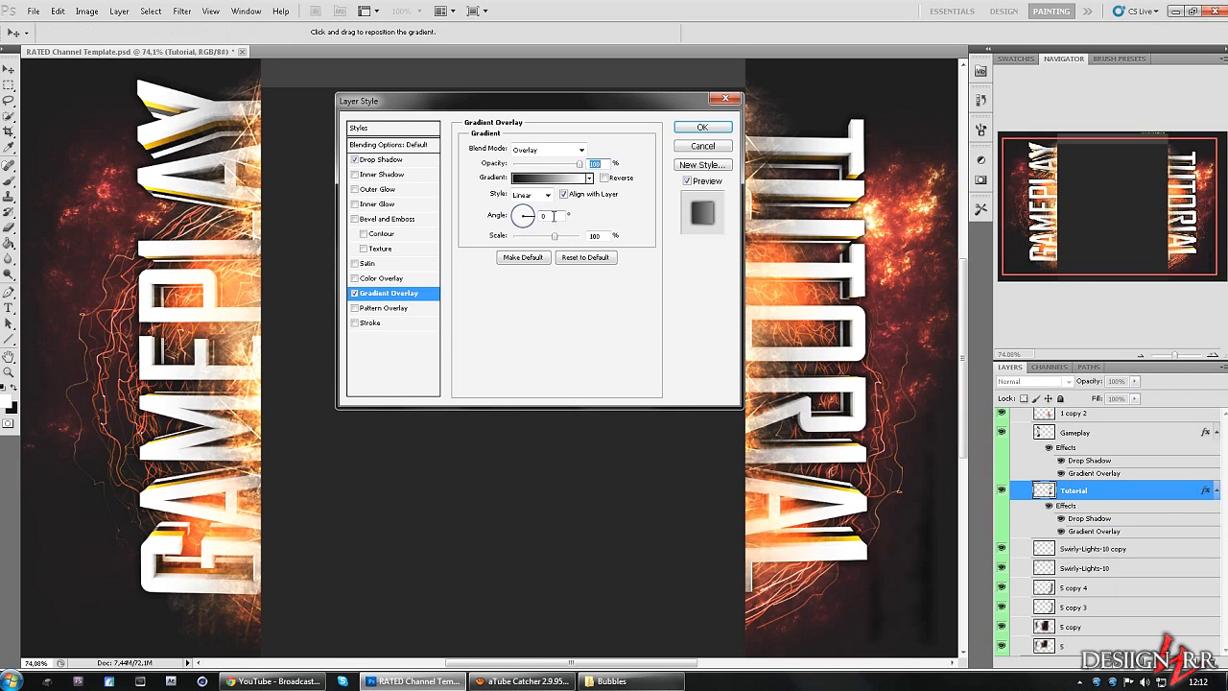
pyautogui.write('180')
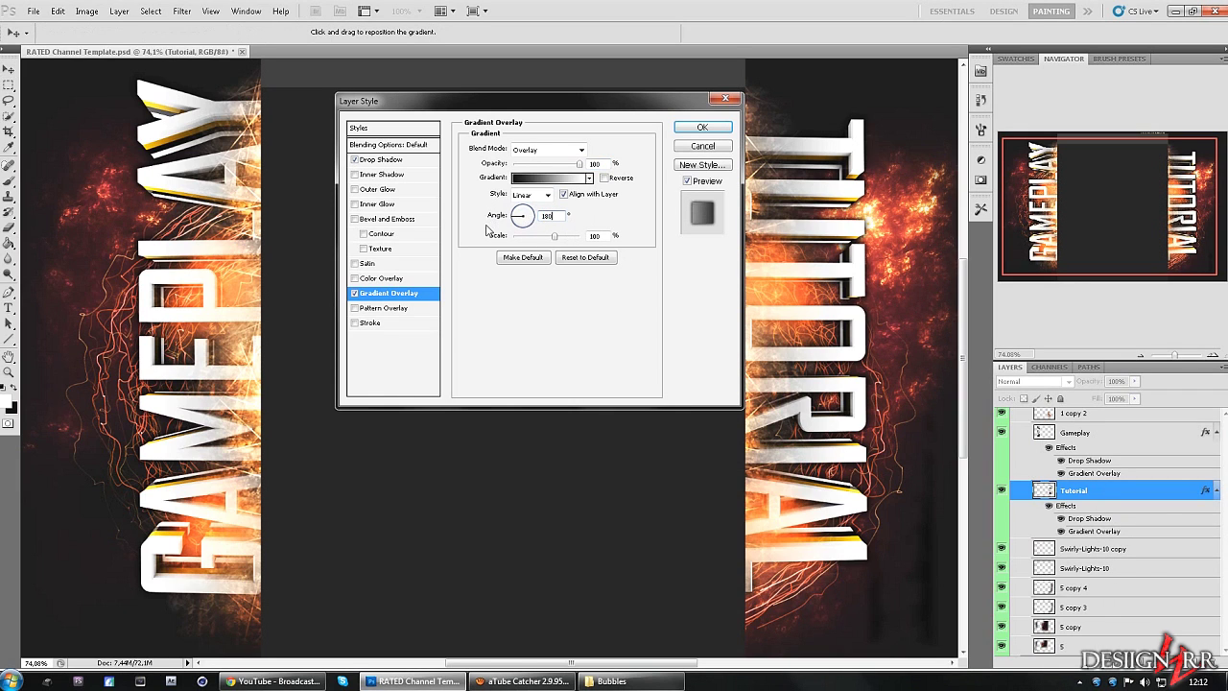
pyautogui.moveTo(660, 93); pyautogui.dragTo(598, 84)
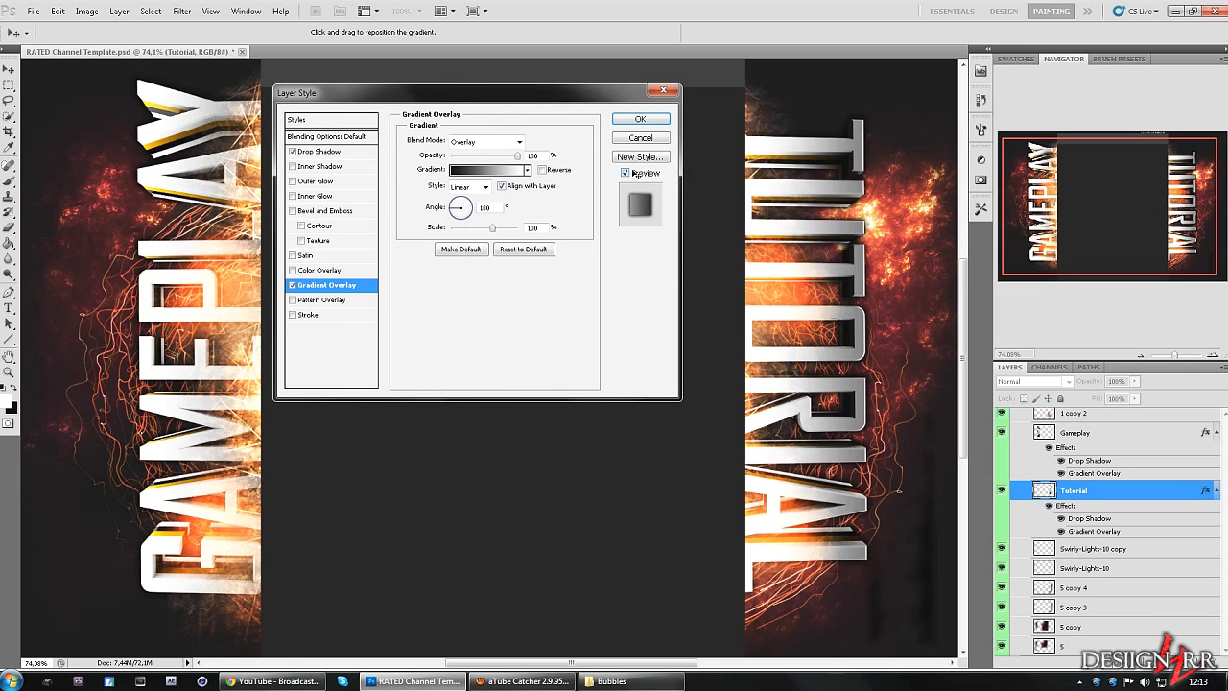
pyautogui.doubleClick(499, 208)
pyautogui.write('0')
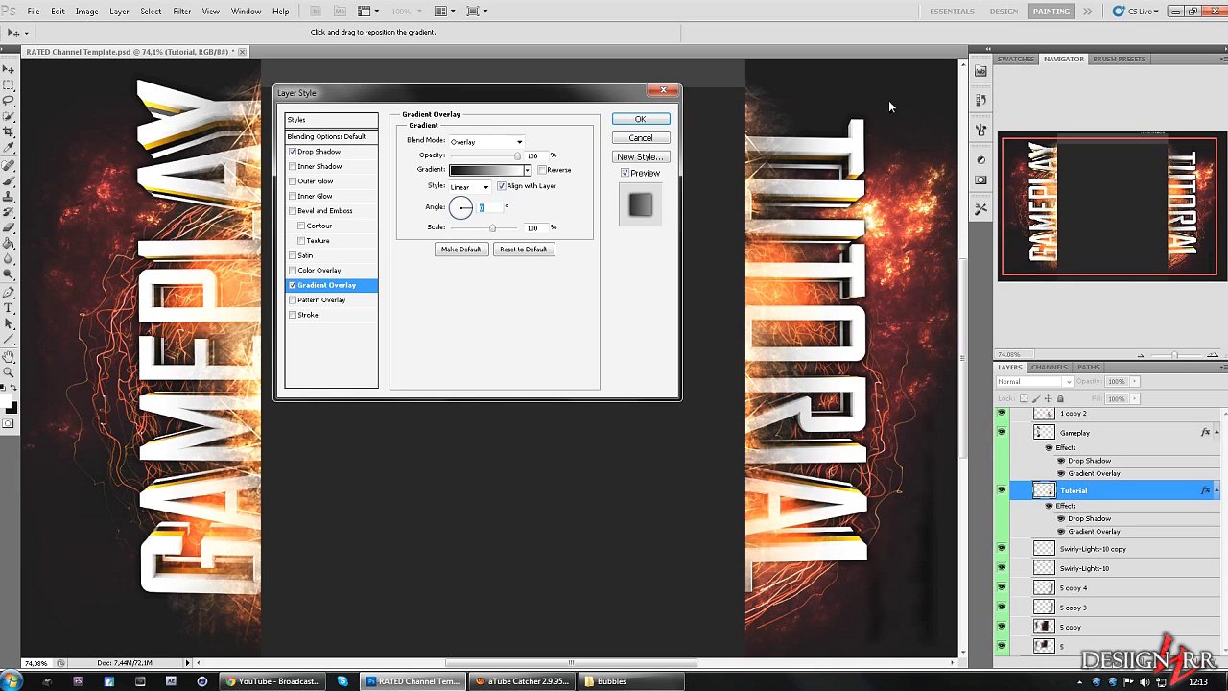
# Step: Try red on the gradient's black stop, revert it to black, and apply the style
pyautogui.click(479, 172)
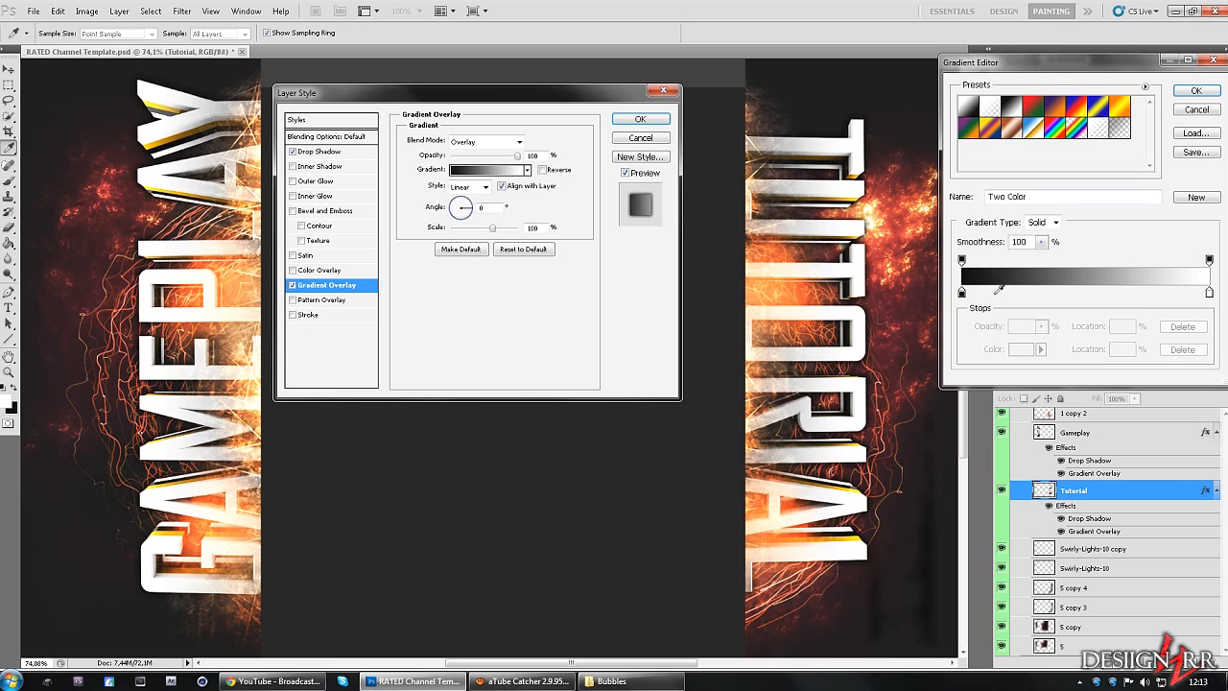
pyautogui.doubleClick(962, 294)
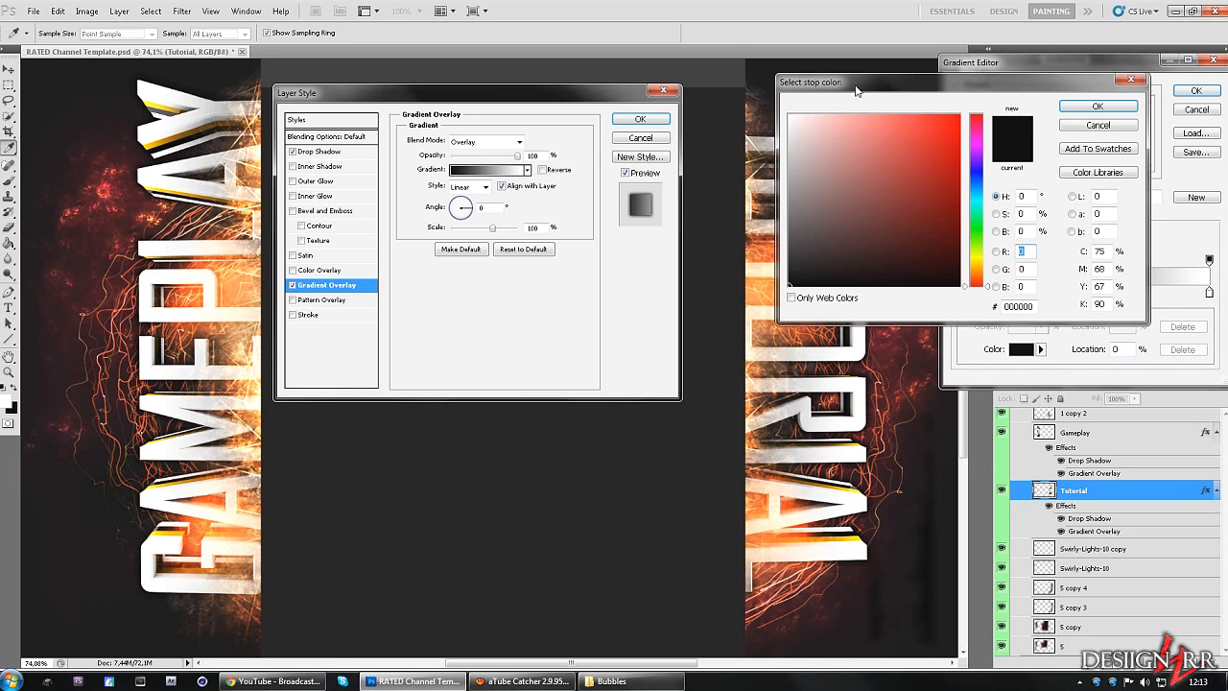
pyautogui.moveTo(857, 91); pyautogui.dragTo(1016, 106)
pyautogui.click(1118, 135)
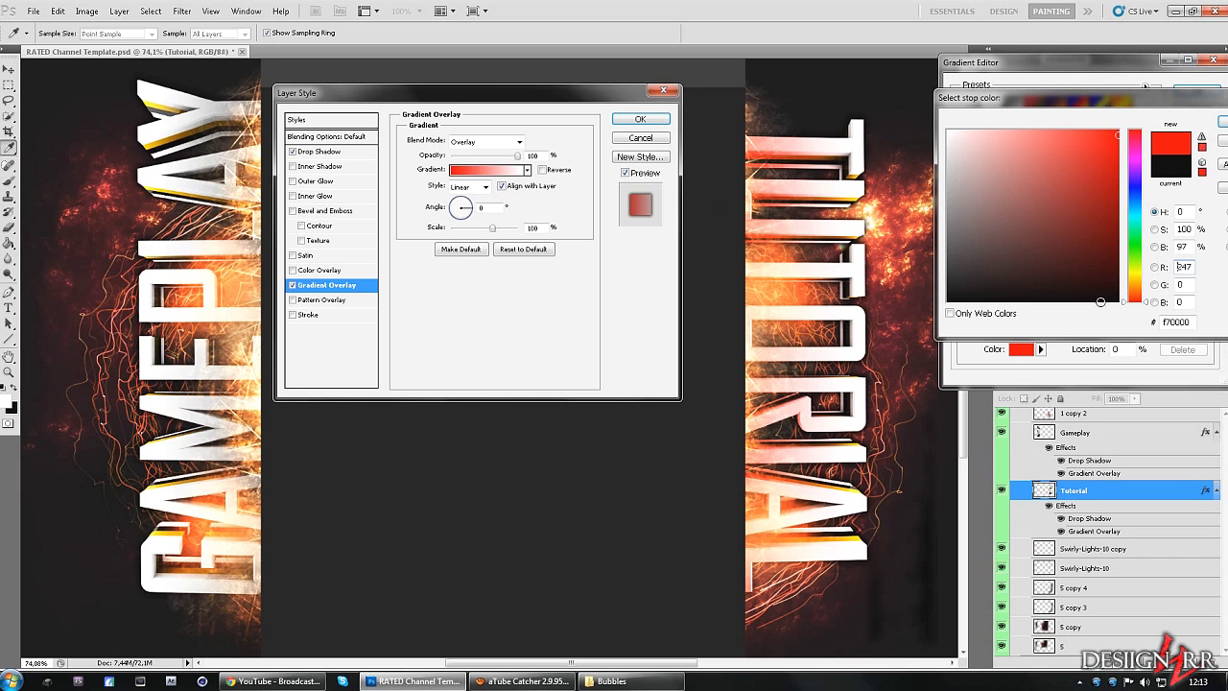
pyautogui.click(973, 267)
pyautogui.click(1220, 121)
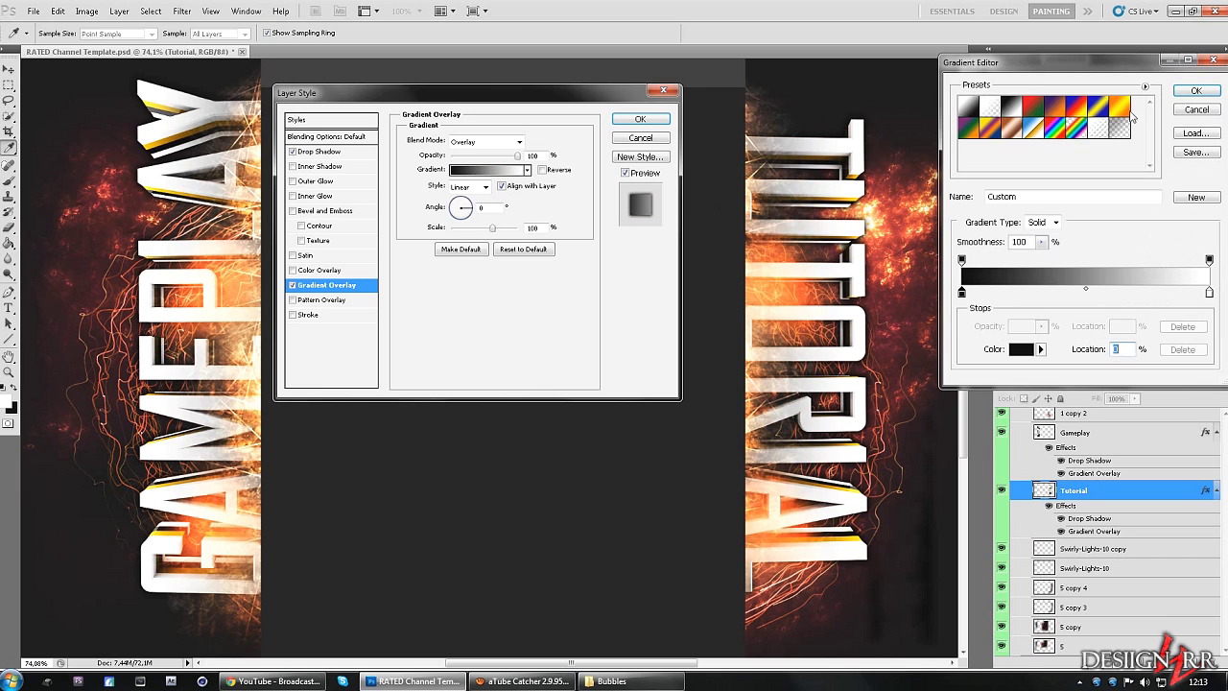
pyautogui.click(1197, 91)
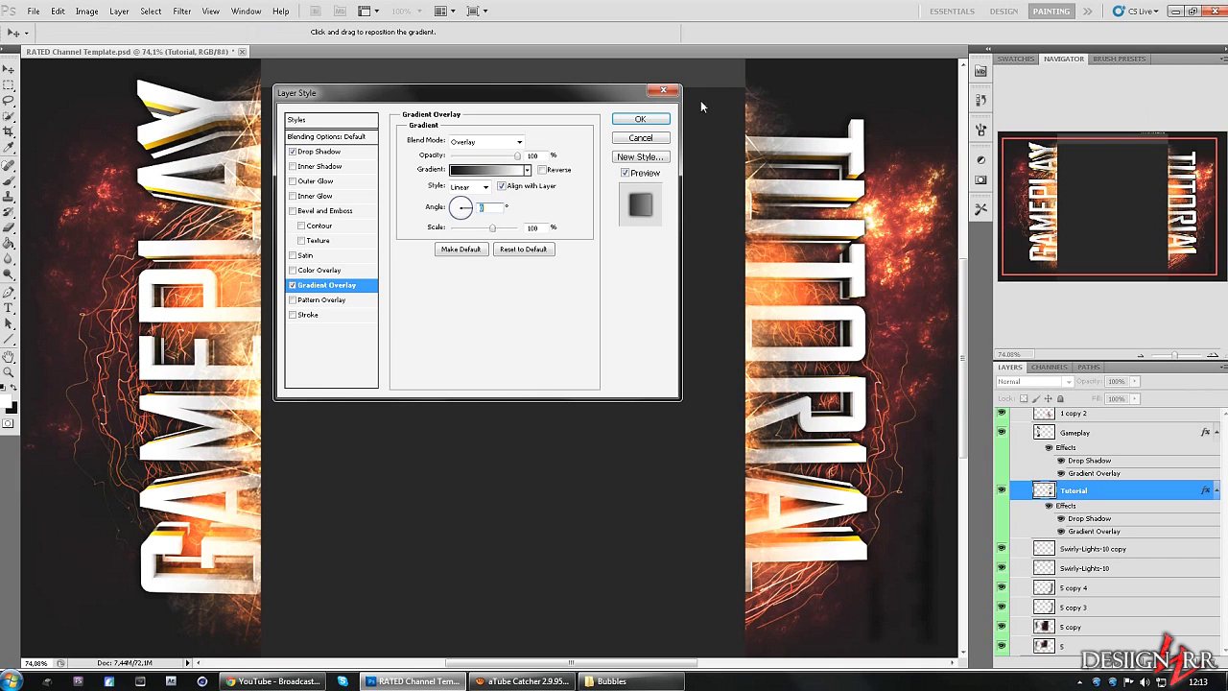
pyautogui.click(635, 120)
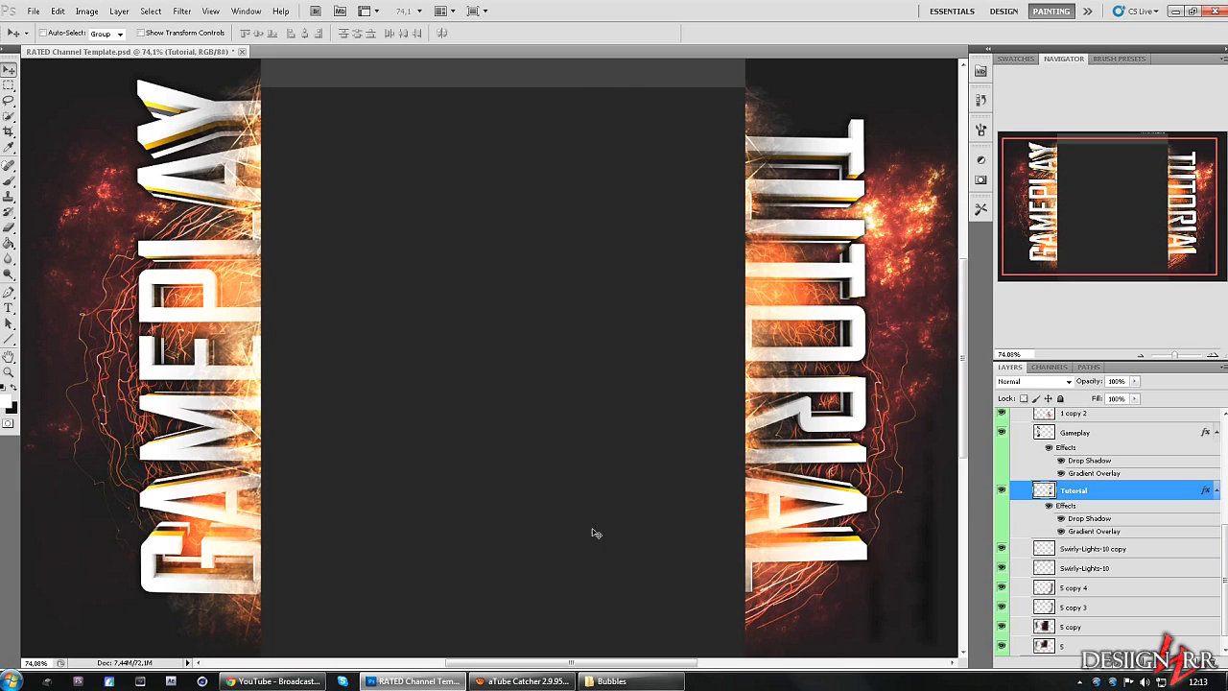
# Step: Browse from the Bubbles folder back up and through WRR2 > SL > Screenshots into Cracks
pyautogui.click(611, 680)
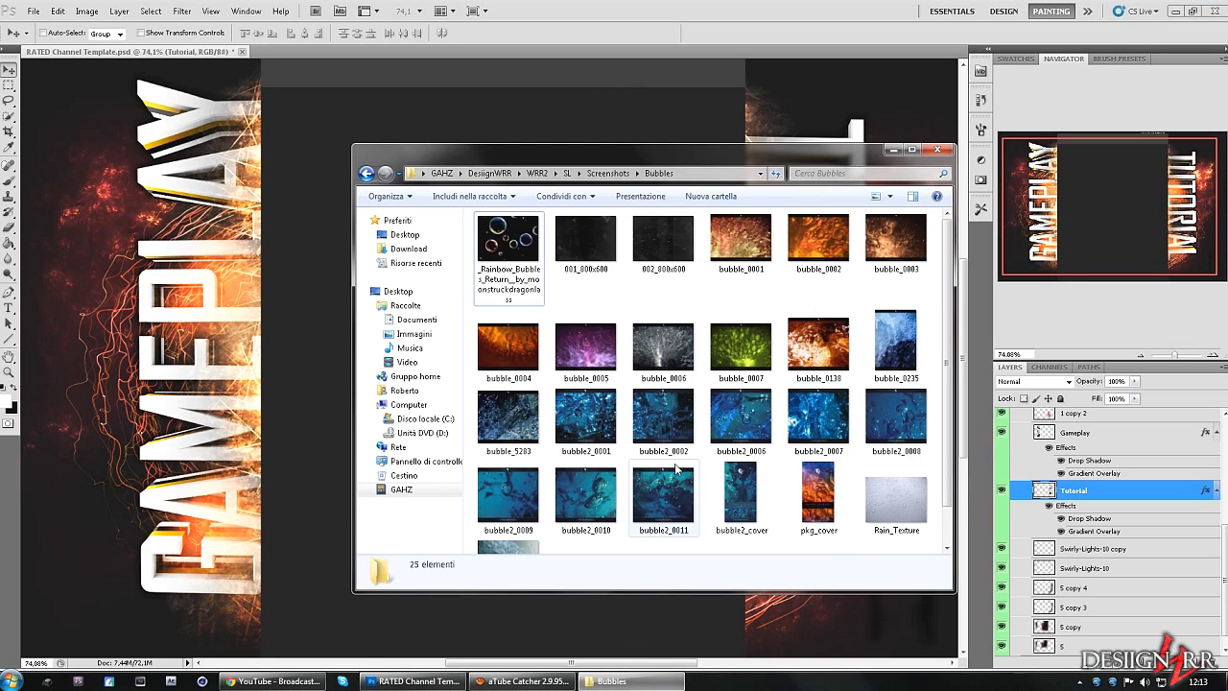
pyautogui.moveTo(740, 416)
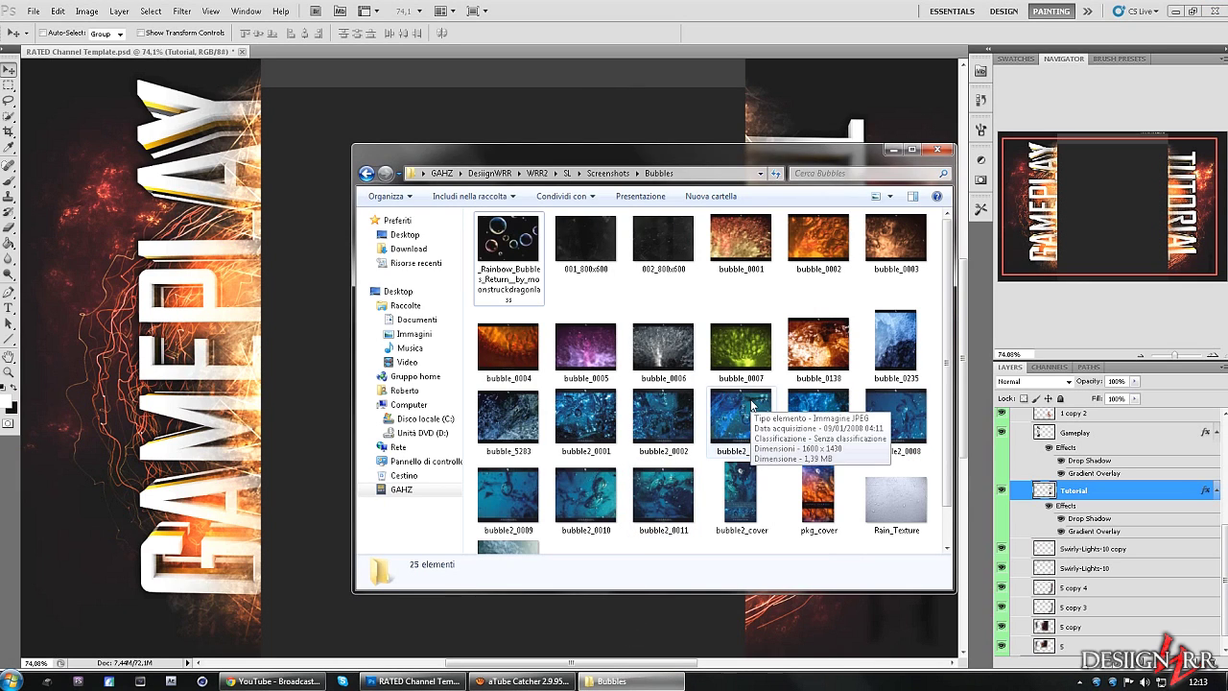
pyautogui.press('BackSpace')
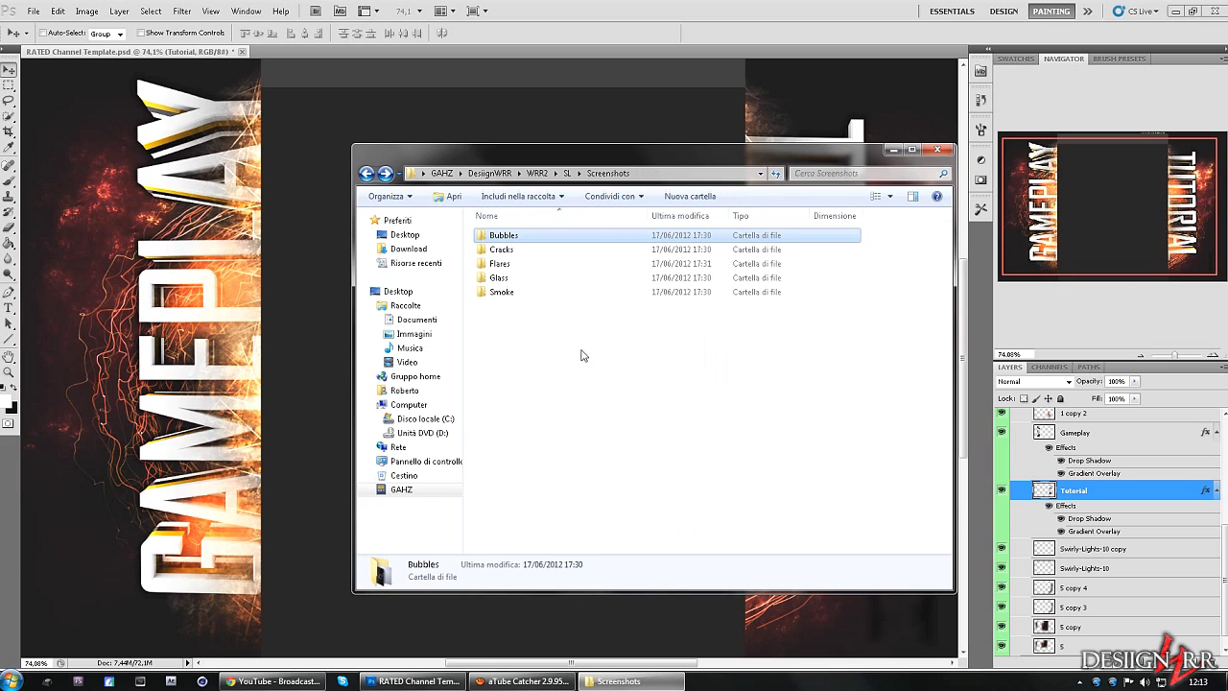
pyautogui.moveTo(501, 249)
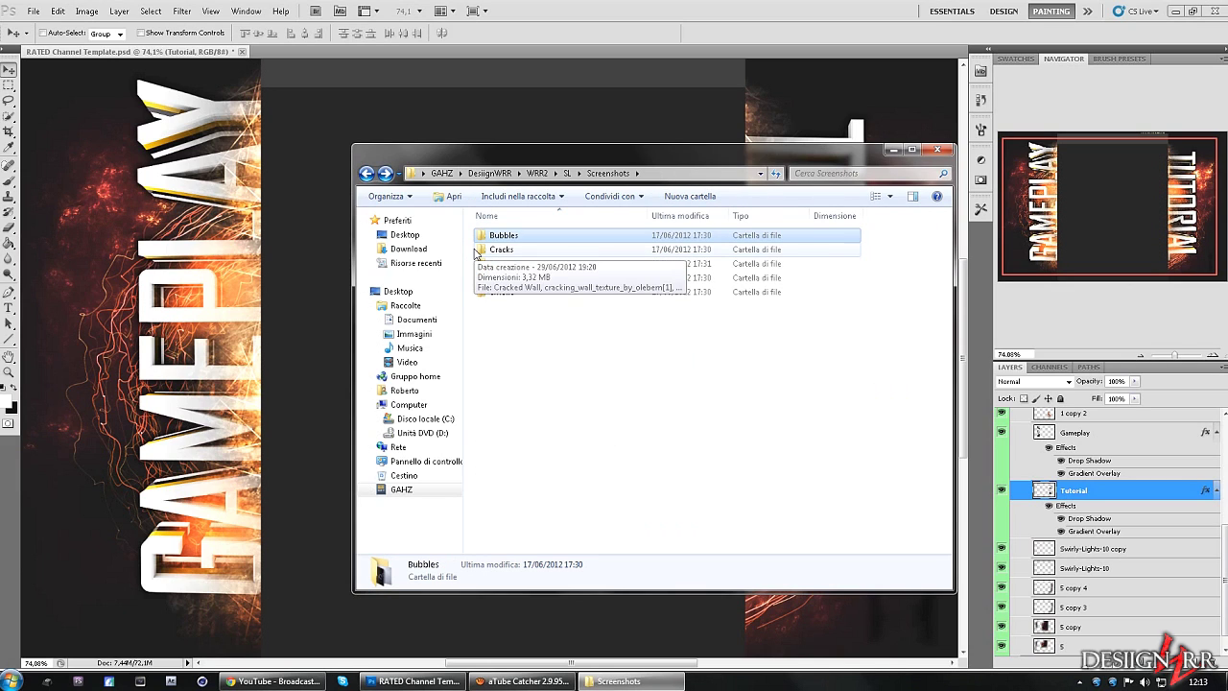
pyautogui.press('BackSpace')
pyautogui.press('BackSpace')
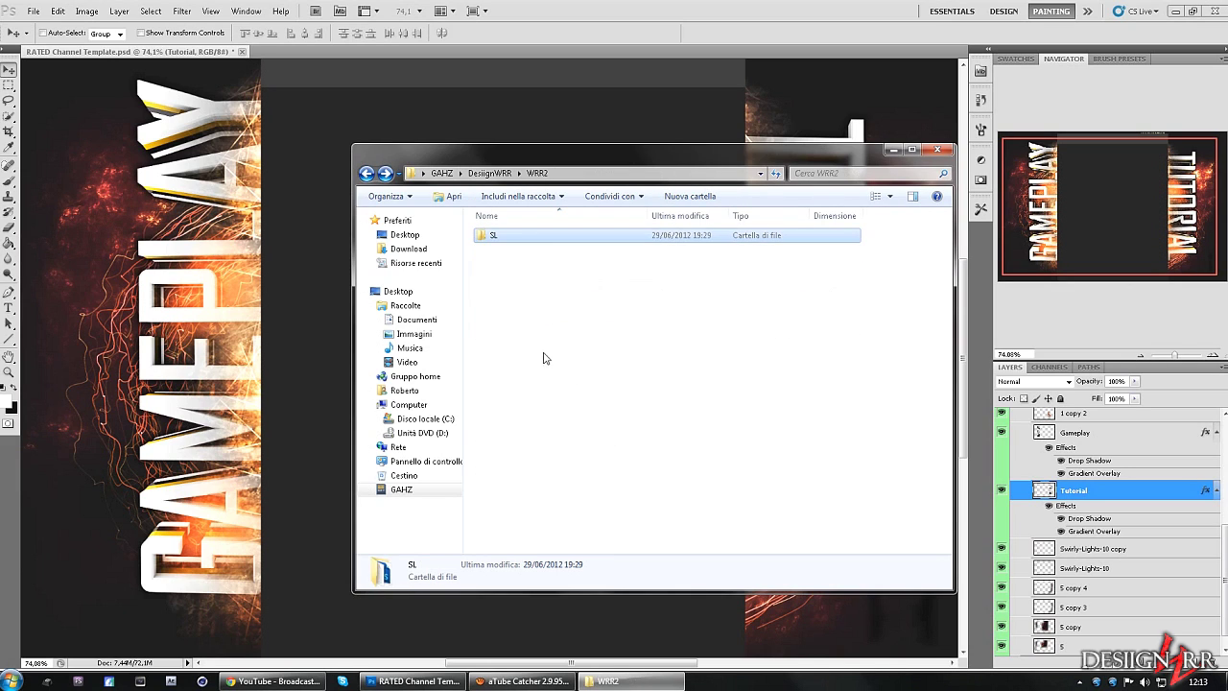
pyautogui.press('BackSpace')
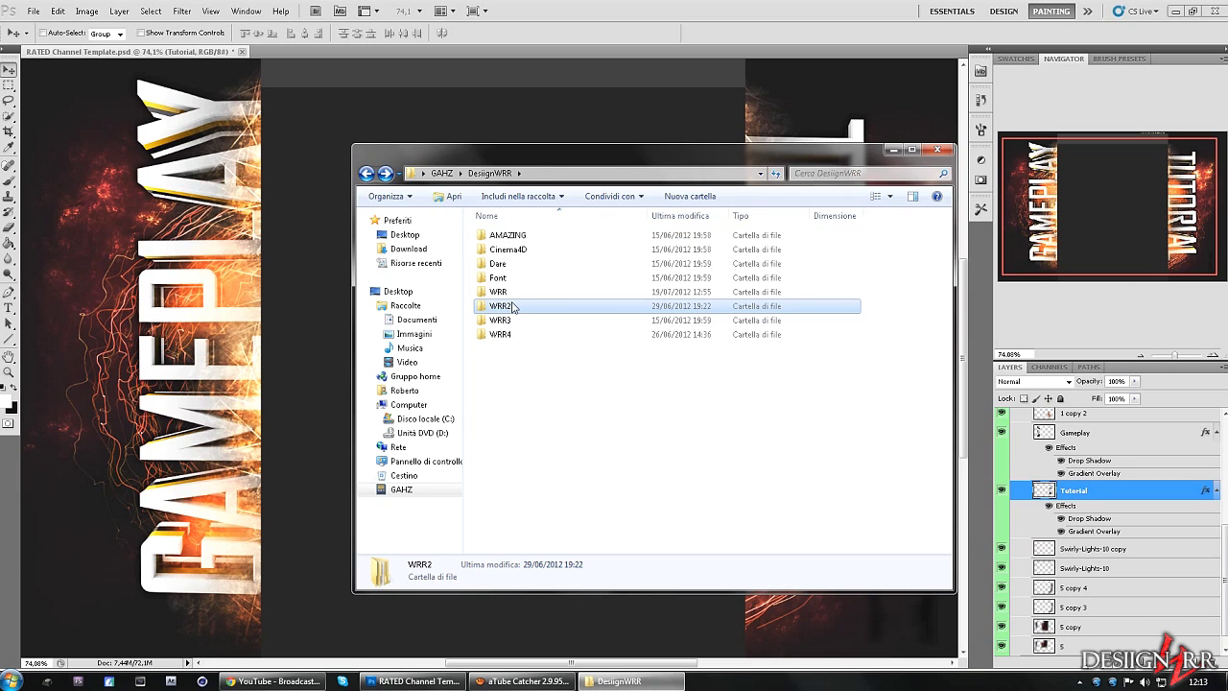
pyautogui.doubleClick(511, 307)
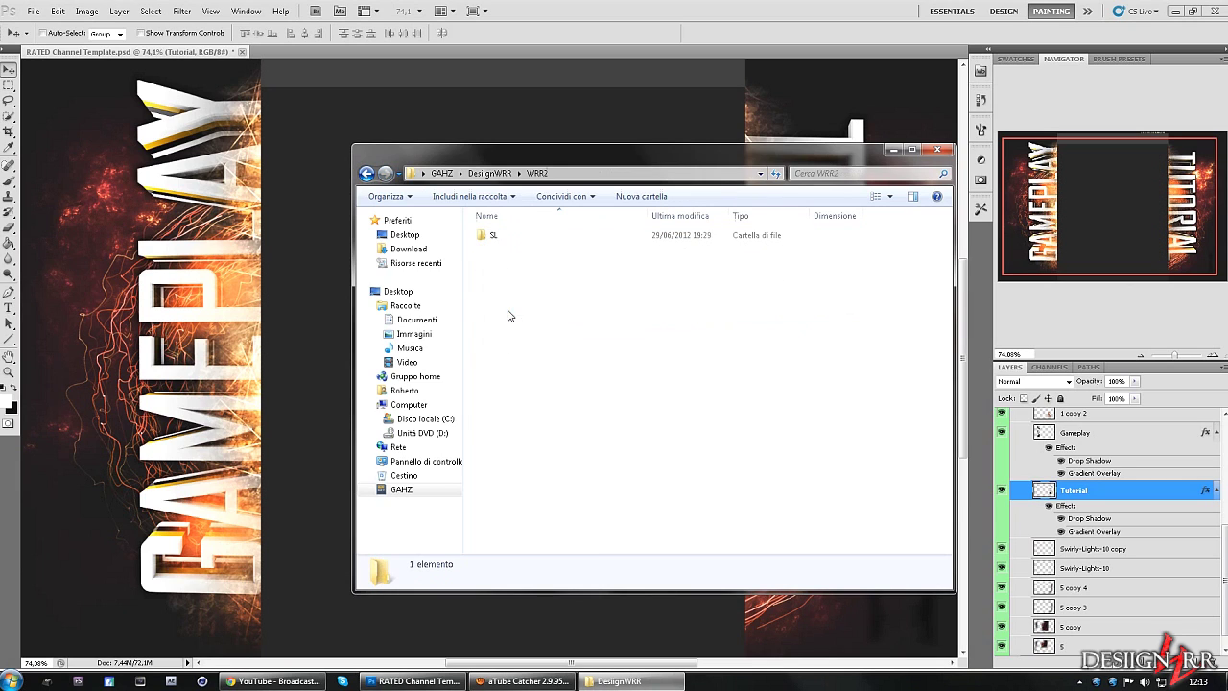
pyautogui.doubleClick(510, 238)
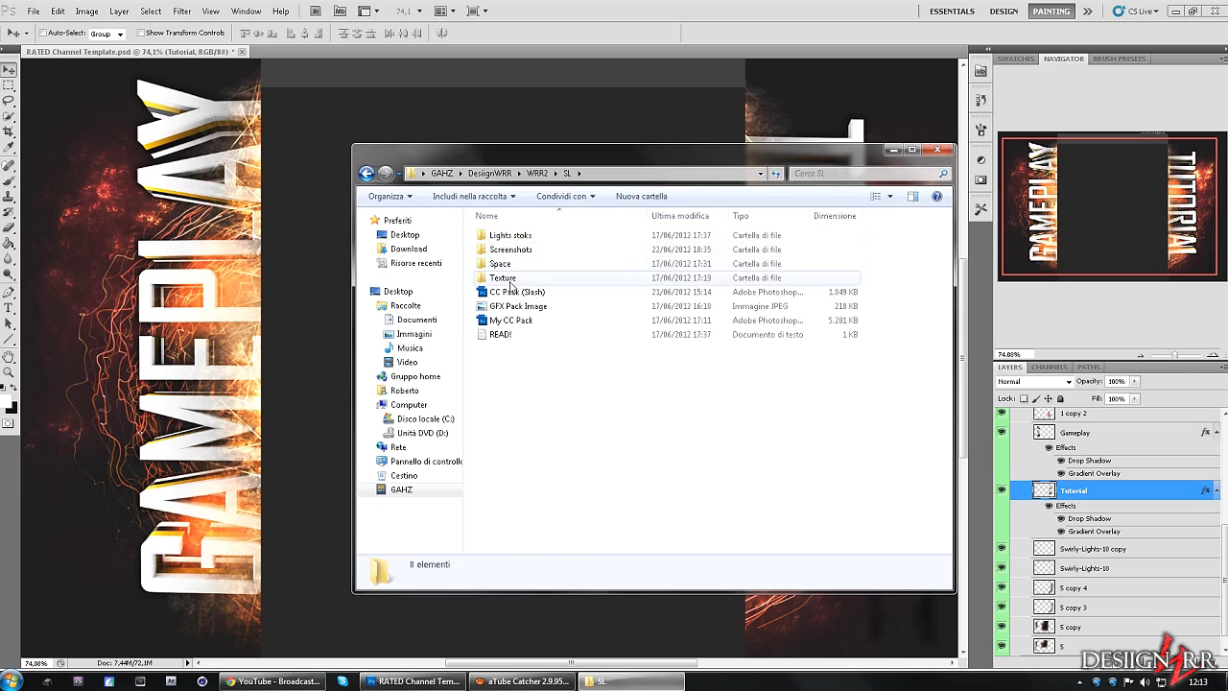
pyautogui.doubleClick(511, 249)
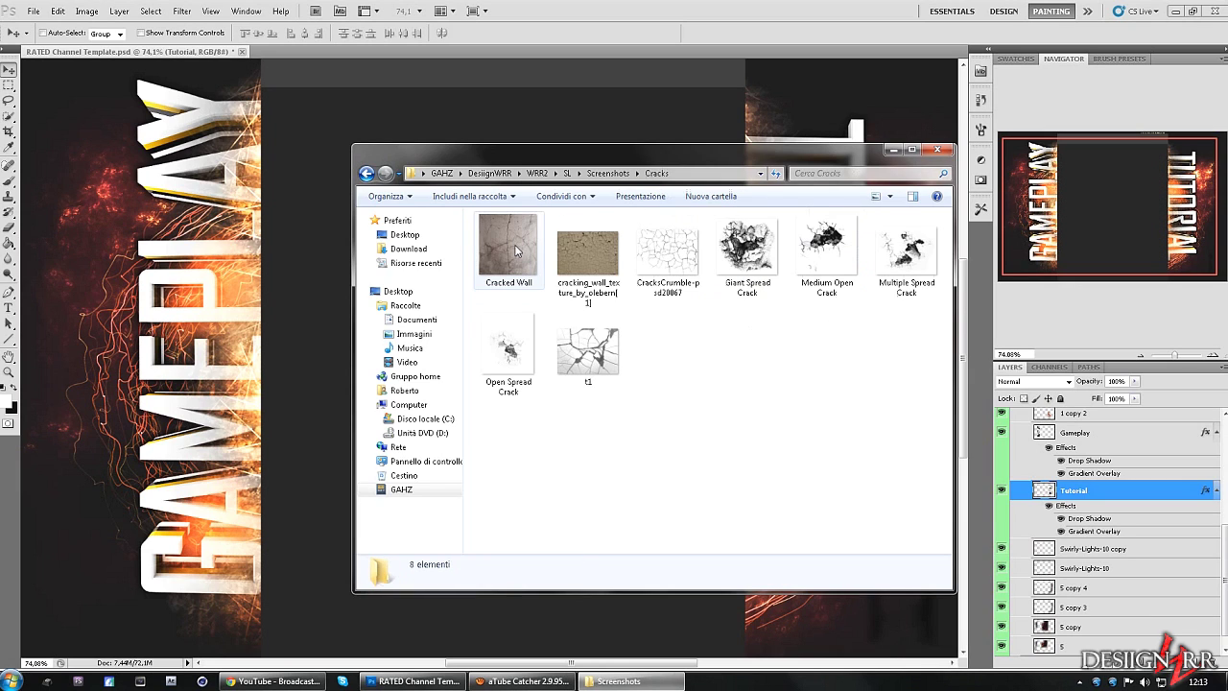
# Step: Go from Cracks to the Bubbles folder and open 001_800x600 in Photo Viewer
pyautogui.click(588, 353)
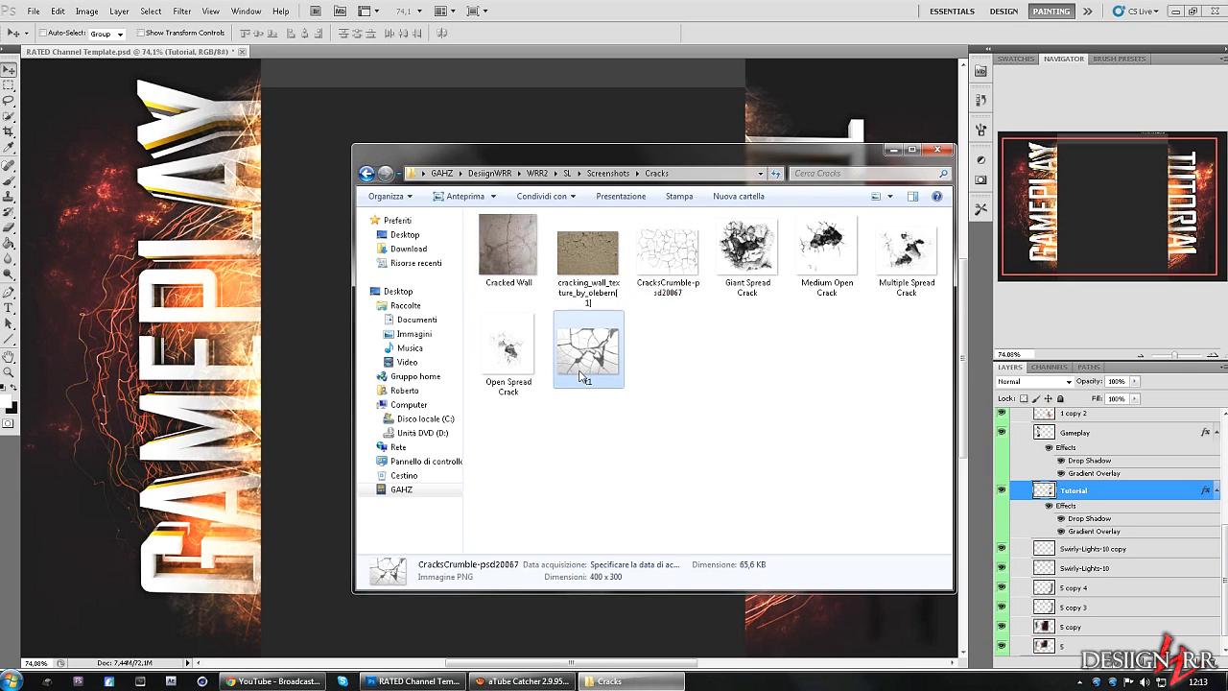
pyautogui.press('BackSpace')
pyautogui.press('Up')
pyautogui.press('Return')
pyautogui.doubleClick(571, 244)
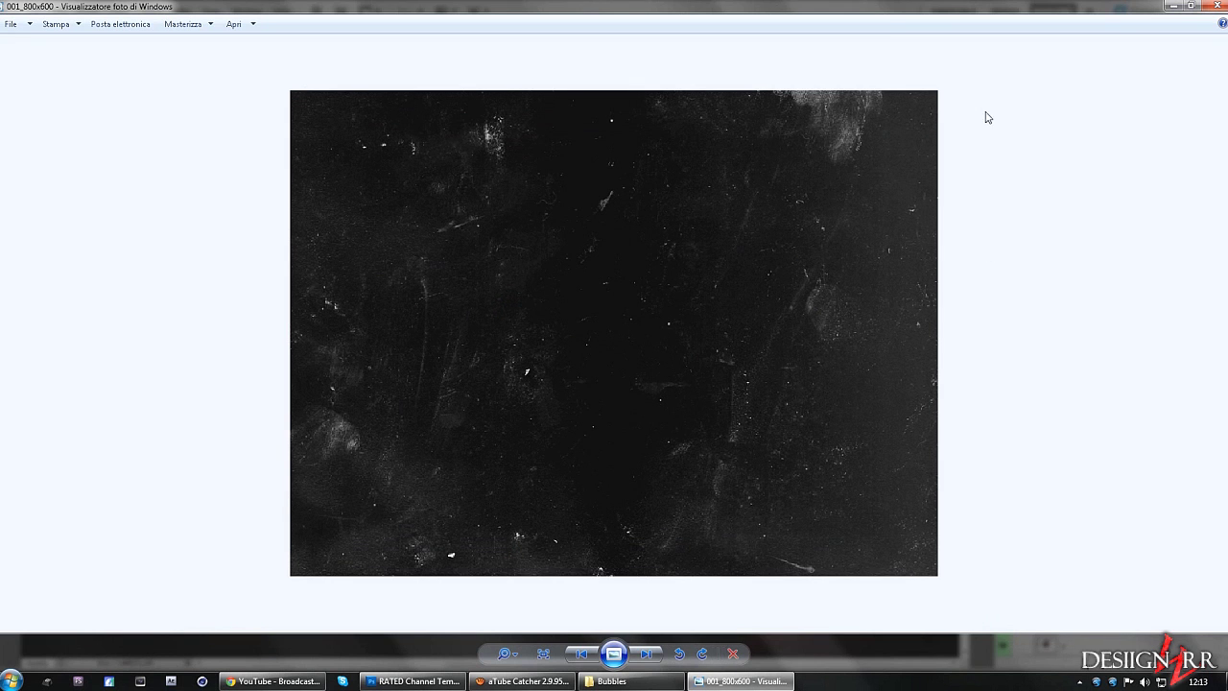
# Step: View the next bubble texture 002_800x600, close the viewer, and open the Flares folder
pyautogui.press('Right')
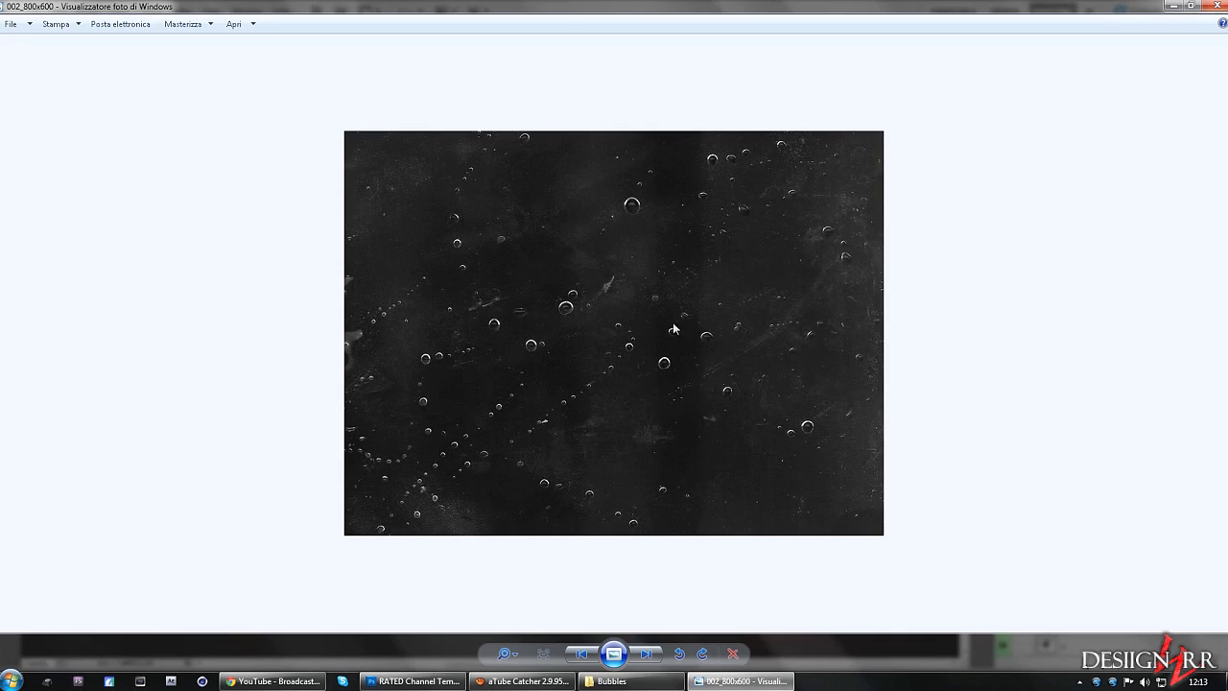
pyautogui.hotkey('alt', 'F4')
pyautogui.press('BackSpace')
pyautogui.press('Down')
pyautogui.press('Down')
pyautogui.press('Return')
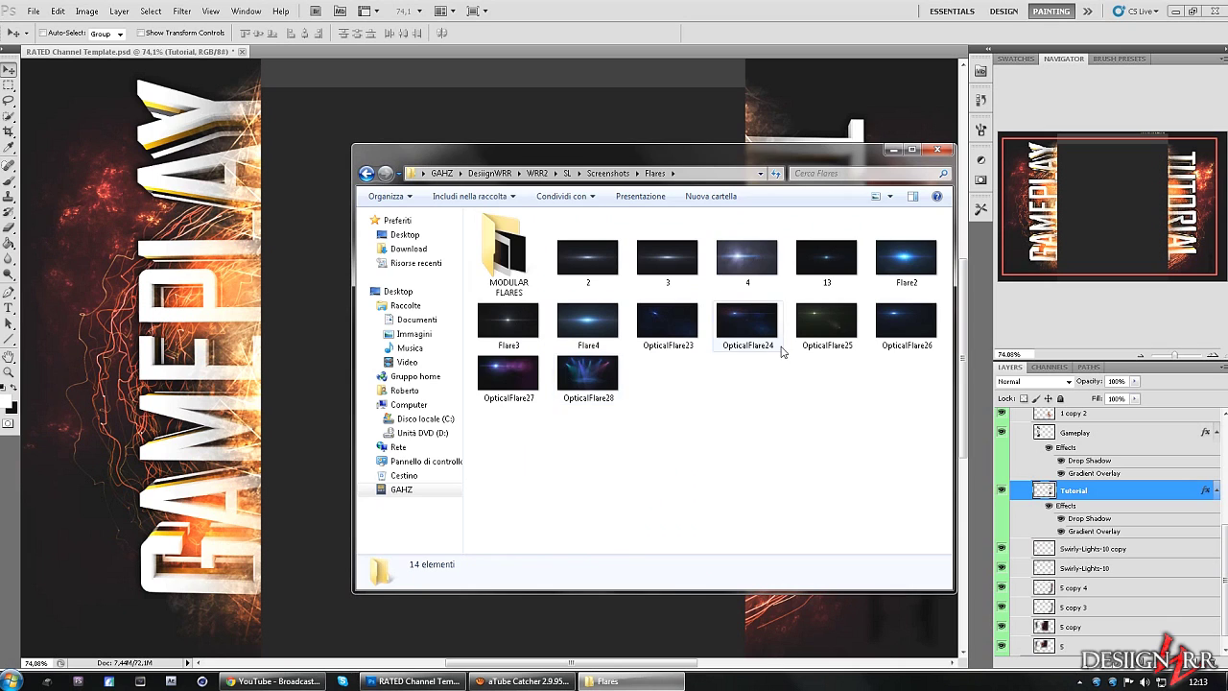
# Step: Open the Glass folder and select most of its texture images
pyautogui.press('BackSpace')
pyautogui.press('Down')
pyautogui.press('Return')
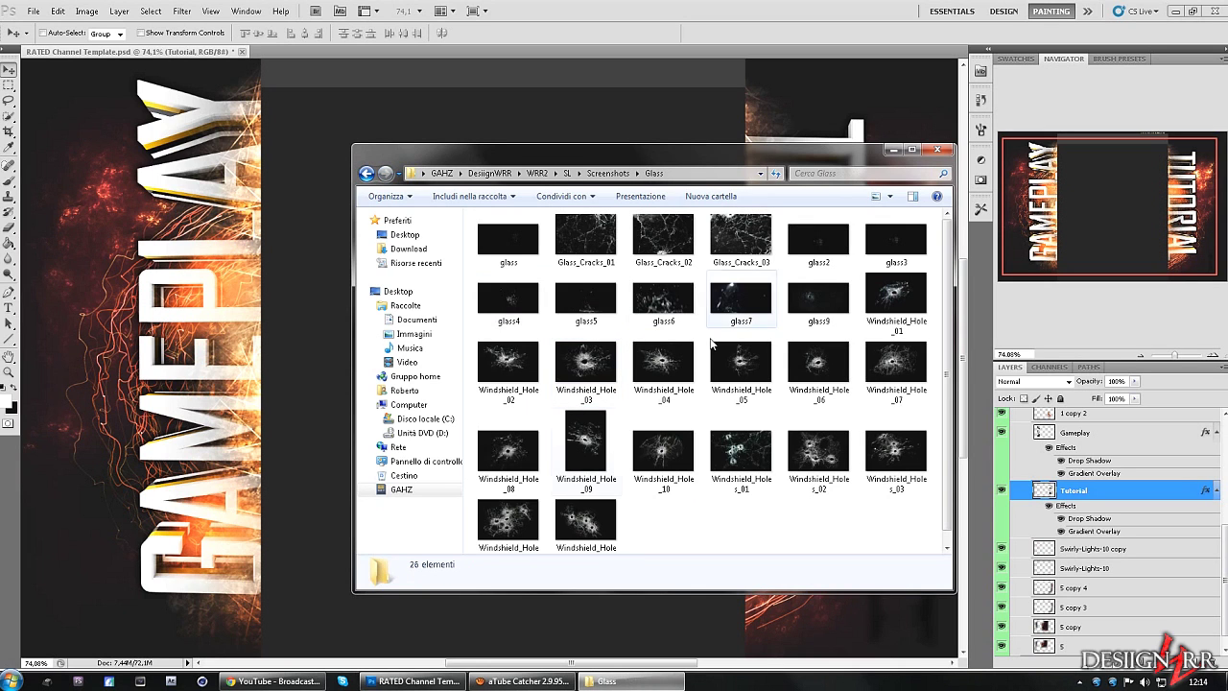
pyautogui.moveTo(919, 544)
pyautogui.mouseDown()
pyautogui.moveTo(850, 353)
pyautogui.moveTo(735, 516)
pyautogui.mouseUp()
# Step: Preview the smoke and pollution-smoke-and-fire images from Smoke, then return to Screenshots
pyautogui.press('BackSpace')
pyautogui.press('Down')
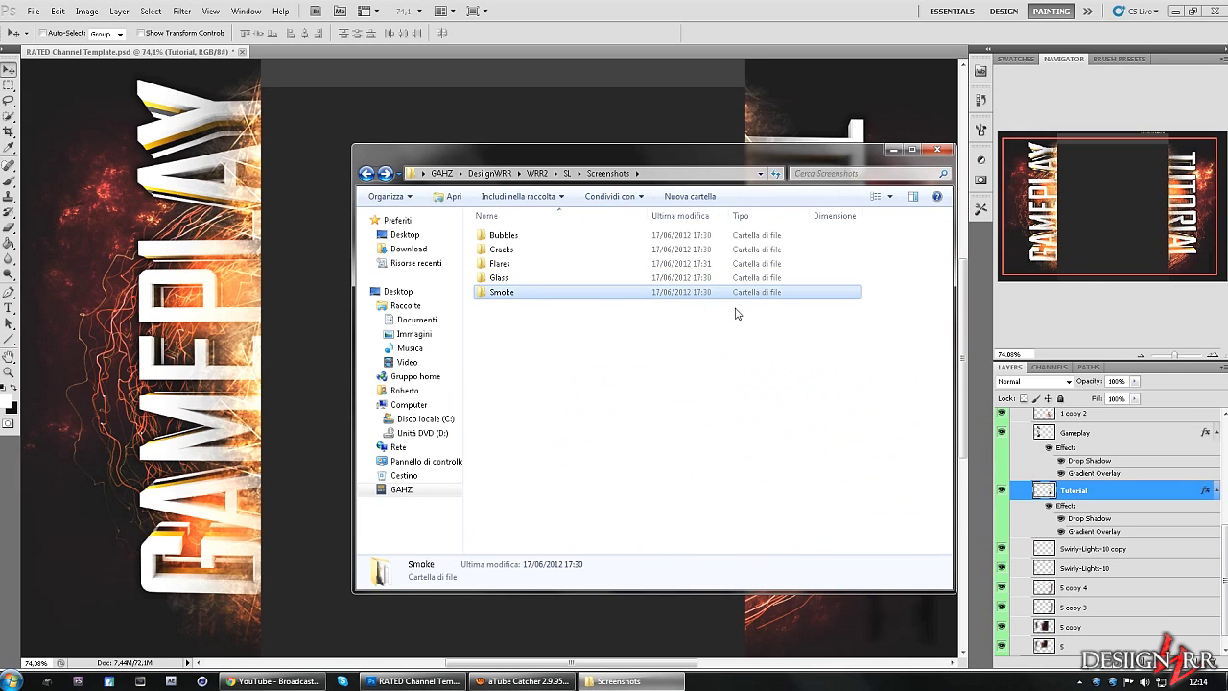
pyautogui.press('Return')
pyautogui.click(586, 257)
pyautogui.click(676, 258)
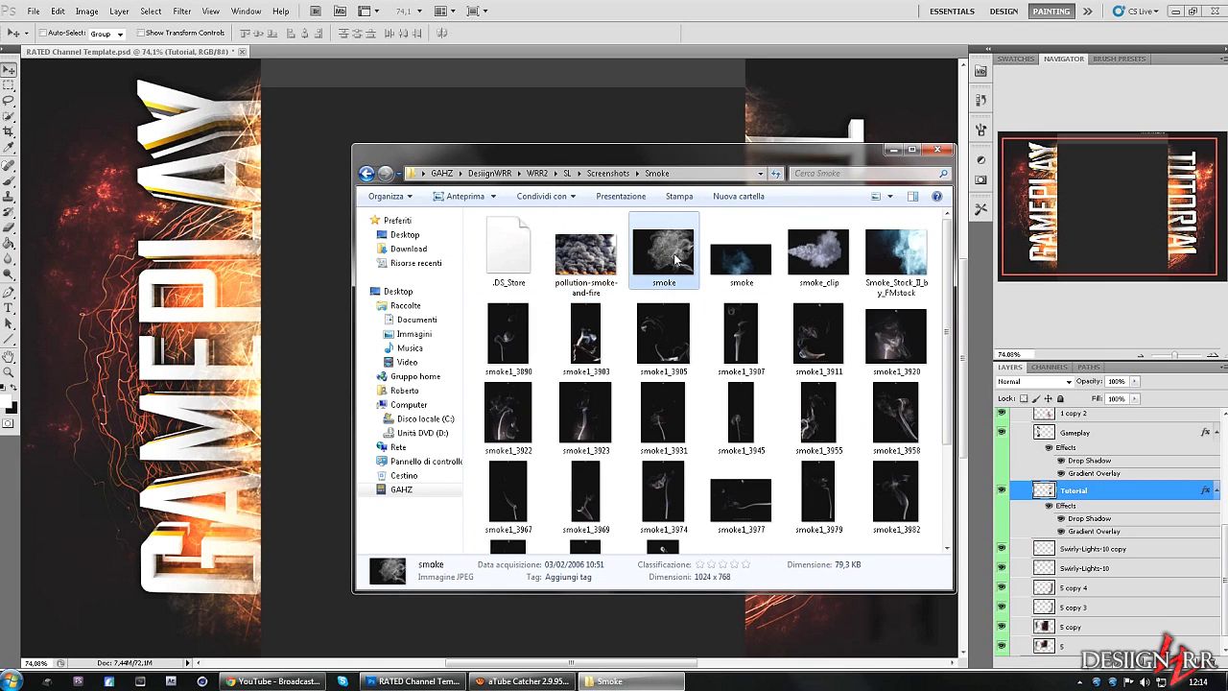
pyautogui.doubleClick(677, 259)
pyautogui.hotkey('alt', 'Tab')
pyautogui.doubleClick(604, 220)
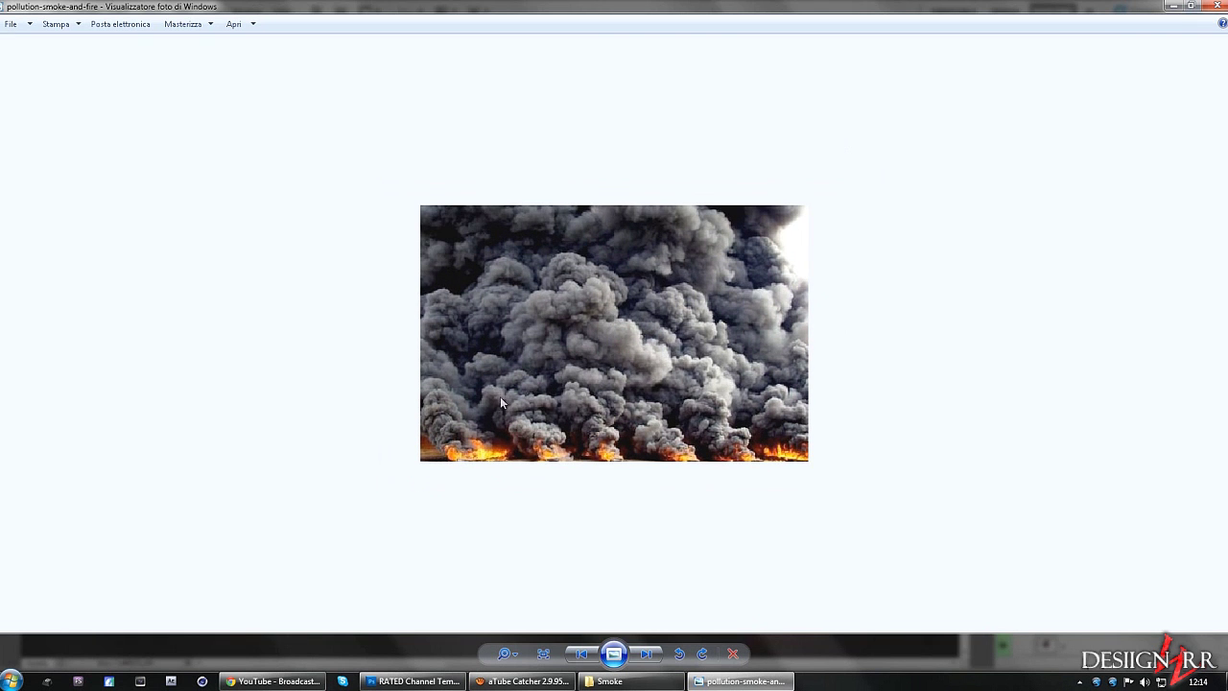
pyautogui.hotkey('alt', 'F4')
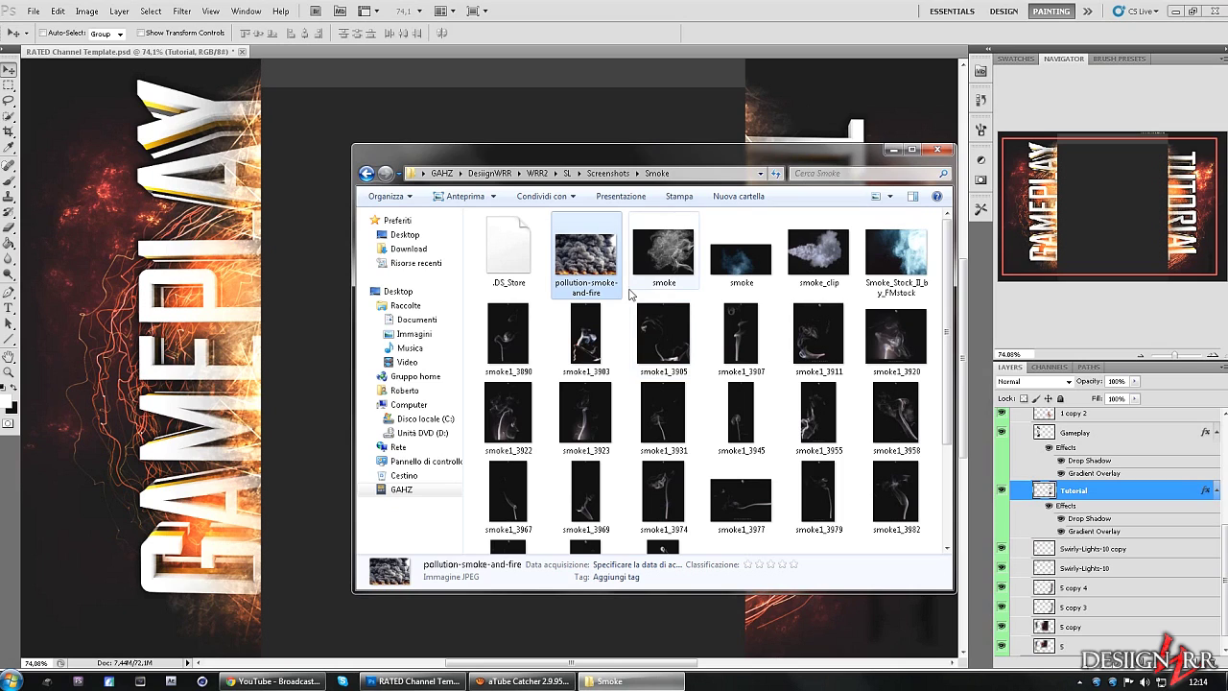
pyautogui.scroll(-2, 736, 266)
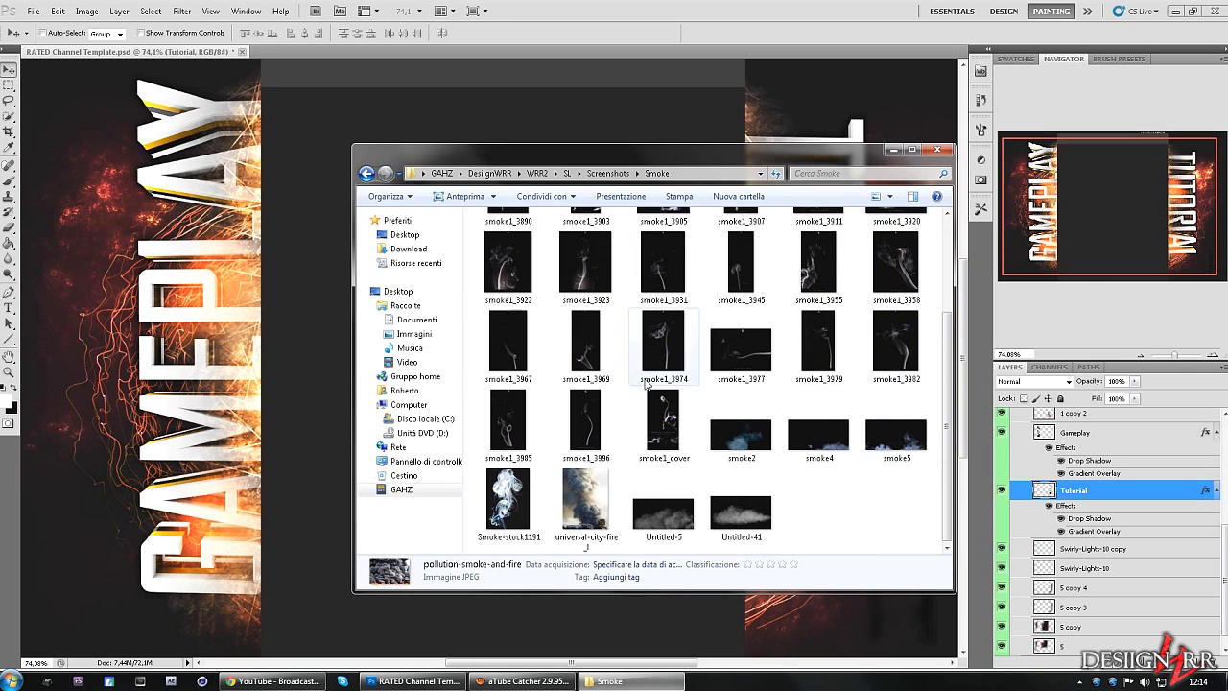
pyautogui.press('BackSpace')
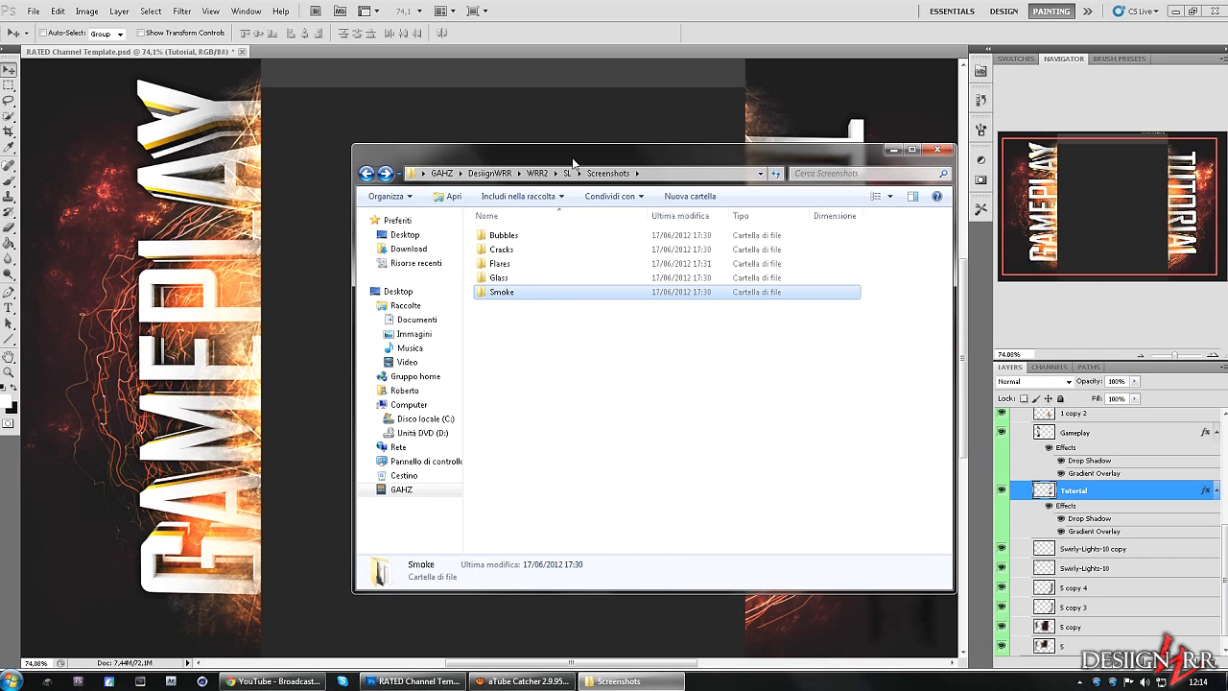
pyautogui.moveTo(572, 161)
pyautogui.mouseDown()
pyautogui.moveTo(441, 116)
pyautogui.moveTo(439, 149)
pyautogui.mouseUp()
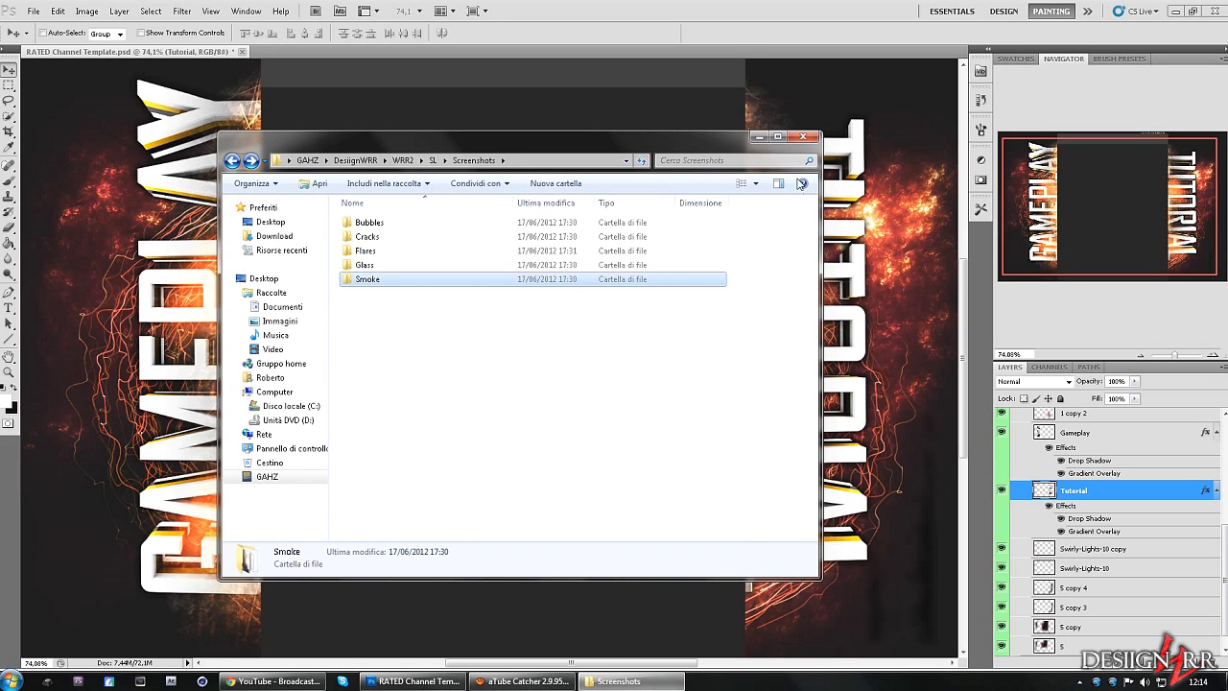
pyautogui.moveTo(679, 135)
pyautogui.mouseDown()
pyautogui.moveTo(602, 148)
pyautogui.moveTo(658, 160)
pyautogui.mouseUp()
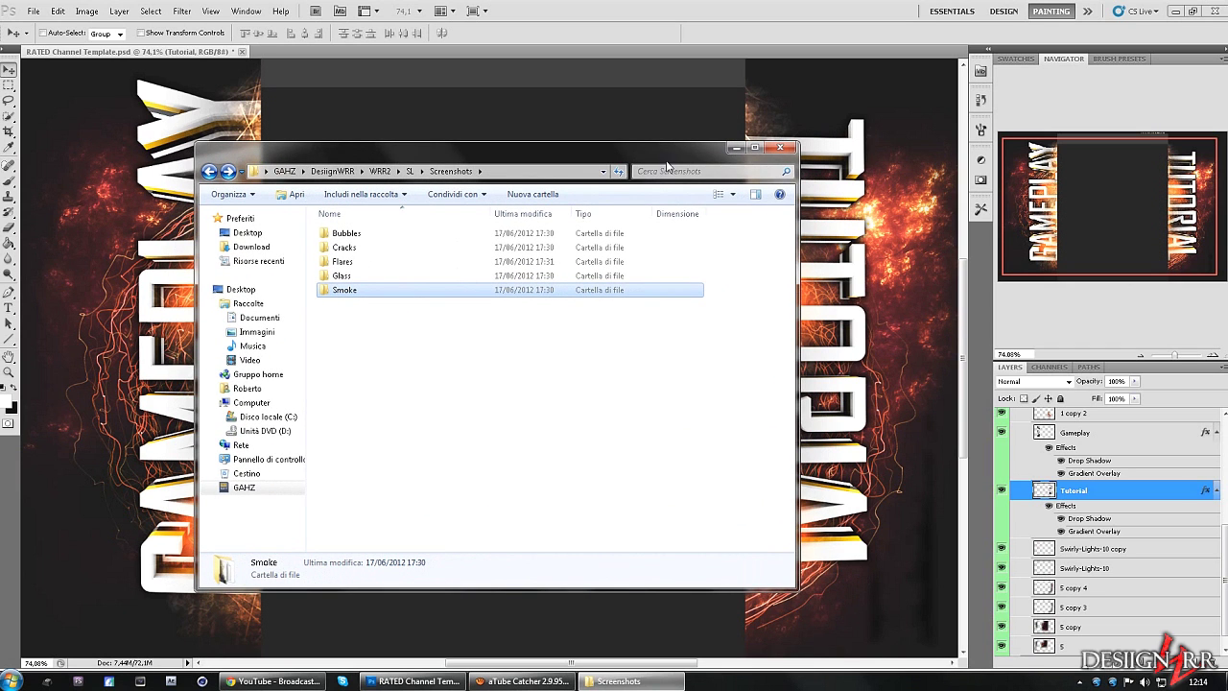
pyautogui.moveTo(667, 165); pyautogui.dragTo(711, 168)
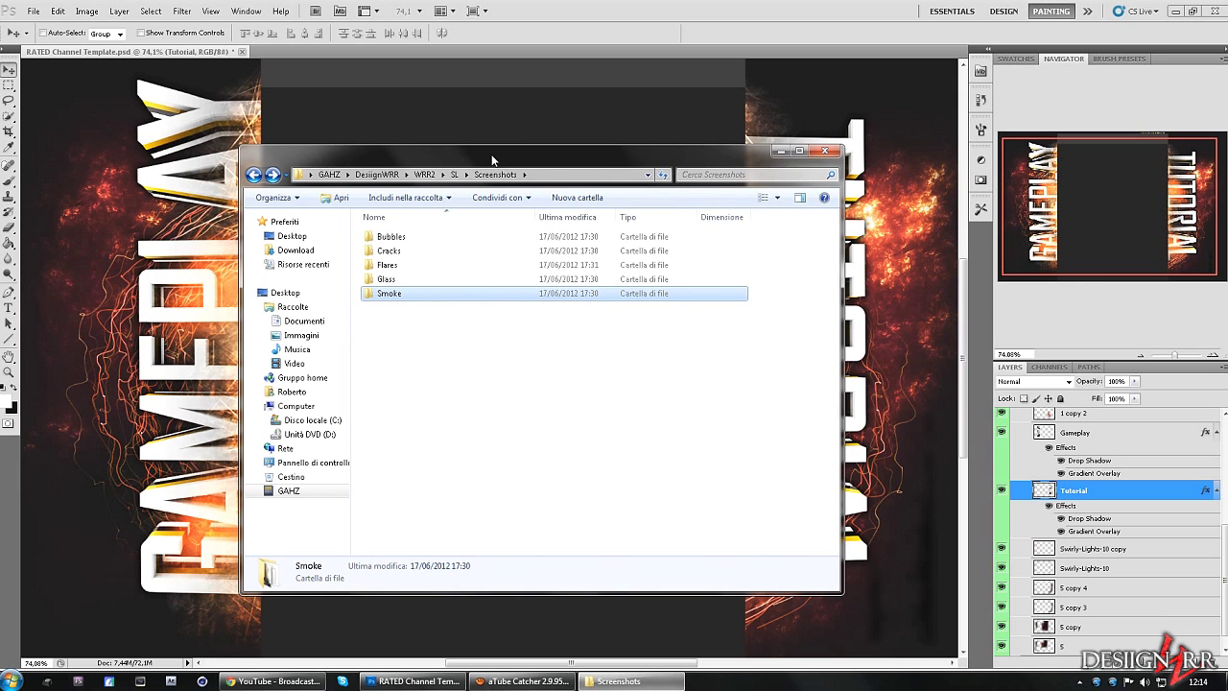
pyautogui.moveTo(495, 161)
pyautogui.mouseDown()
pyautogui.moveTo(521, 141)
pyautogui.moveTo(491, 145)
pyautogui.mouseUp()
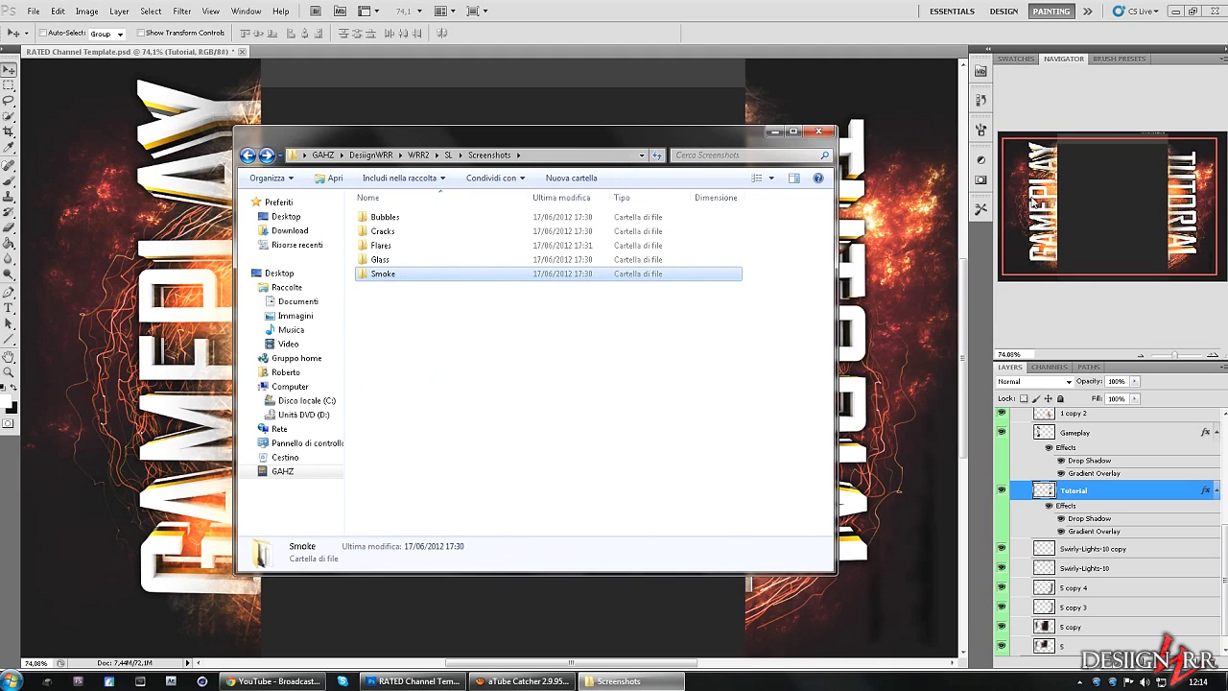
pyautogui.moveTo(386, 278)
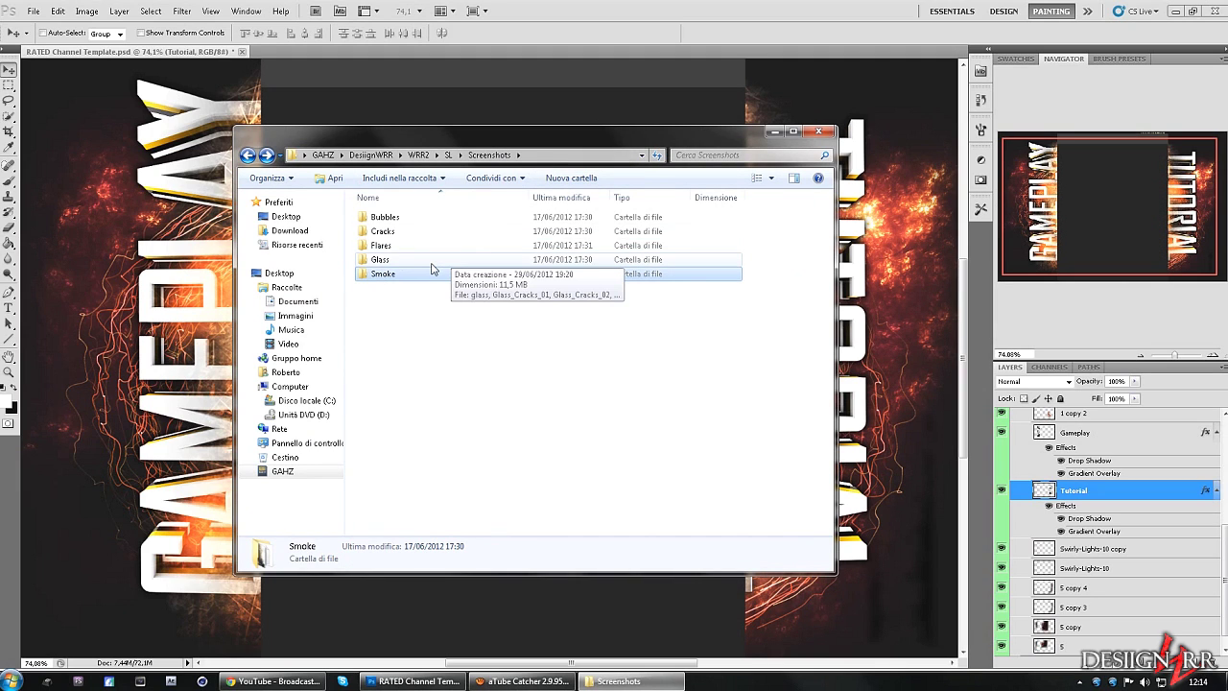
# Step: Navigate up from SL through WRR2 and DesiignWRR into the WRR4 folder
pyautogui.press('BackSpace')
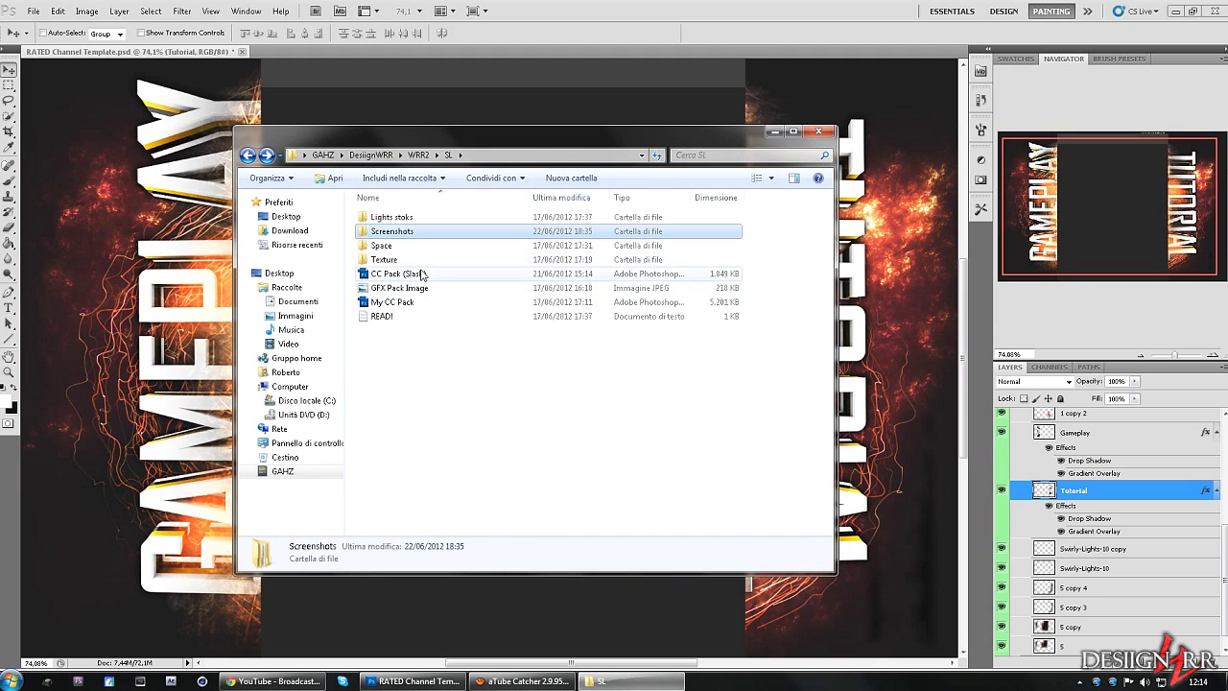
pyautogui.press('BackSpace')
pyautogui.press('BackSpace')
pyautogui.press('Up')
pyautogui.press('Up')
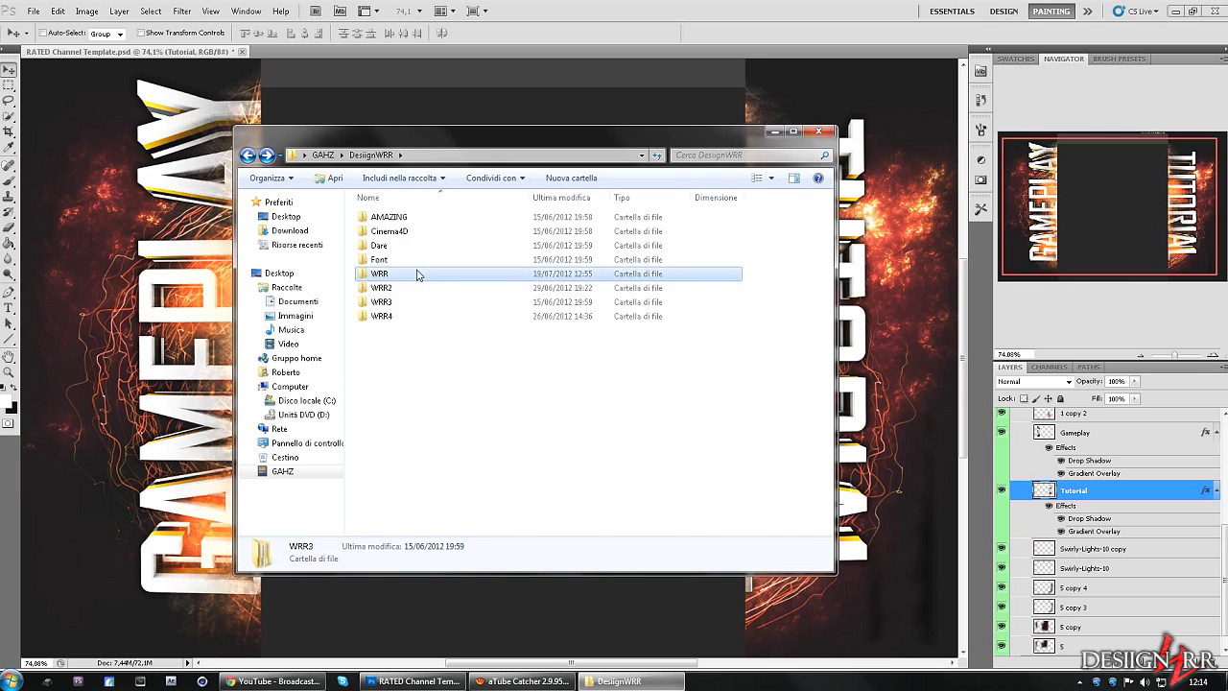
pyautogui.press('Return')
pyautogui.press('BackSpace')
pyautogui.press('Down')
pyautogui.press('Return')
pyautogui.press('BackSpace')
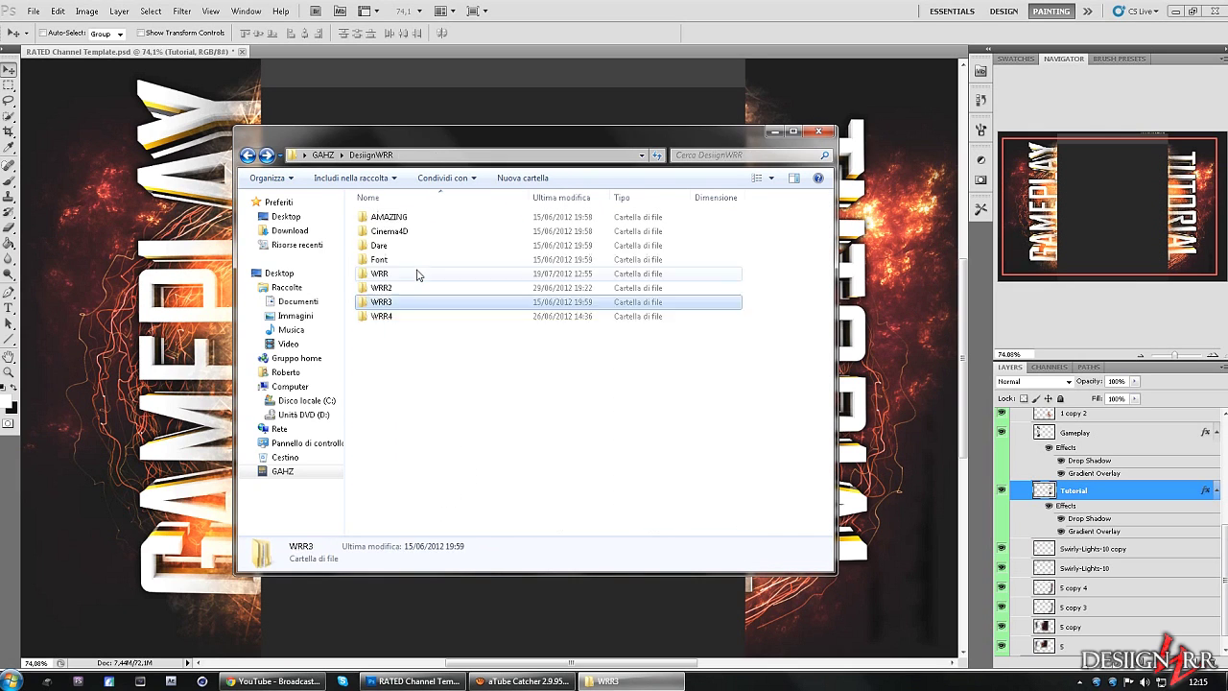
pyautogui.press('Down')
pyautogui.press('Return')
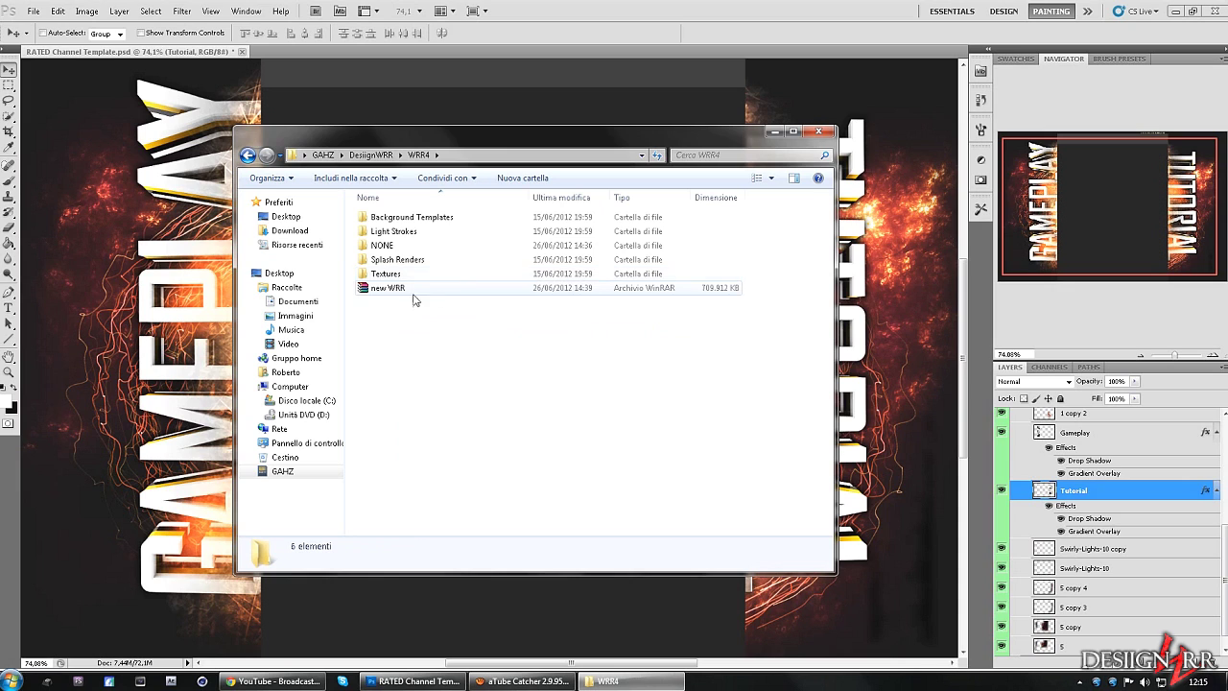
# Step: Check WRR4's NONE folder, then open the Light Strokes folder
pyautogui.click(387, 246)
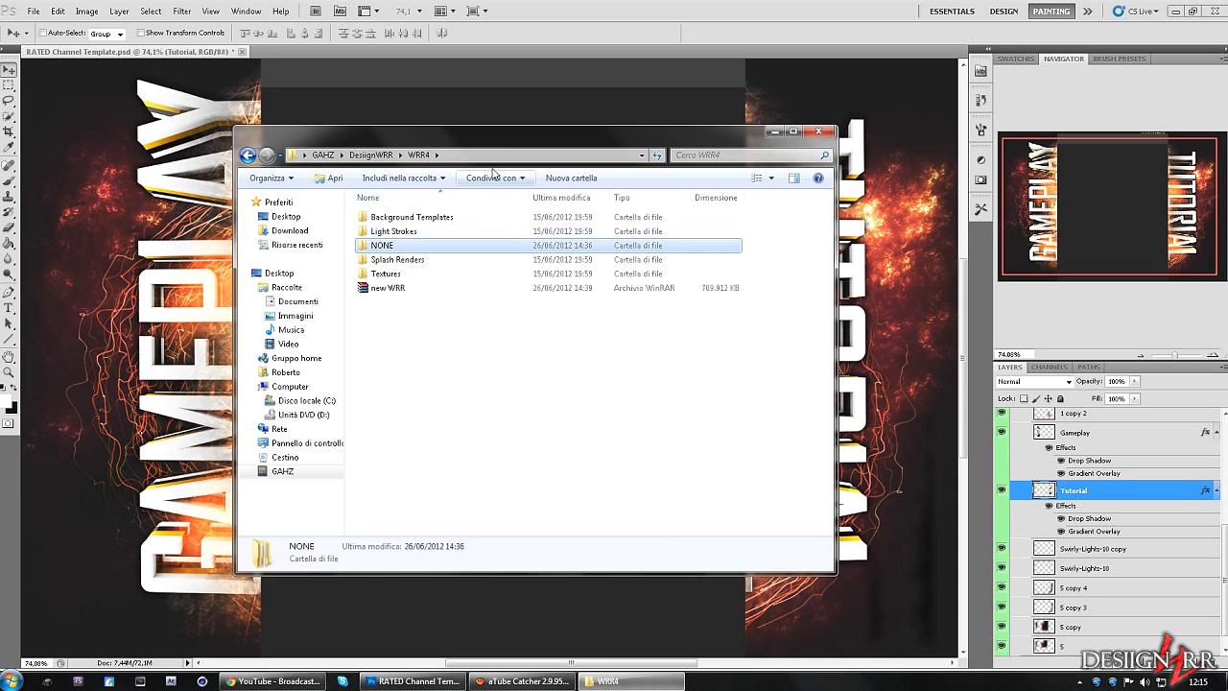
pyautogui.moveTo(437, 132); pyautogui.dragTo(461, 144)
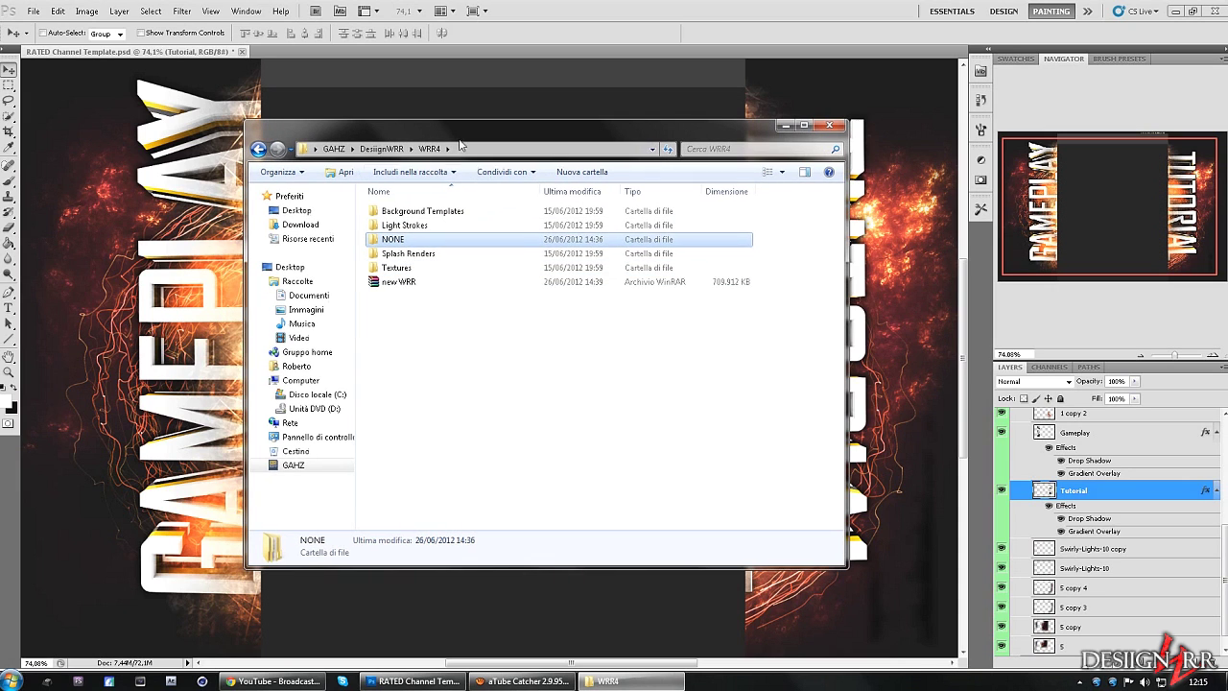
pyautogui.doubleClick(394, 240)
pyautogui.press('BackSpace')
pyautogui.doubleClick(403, 227)
pyautogui.press('BackSpace')
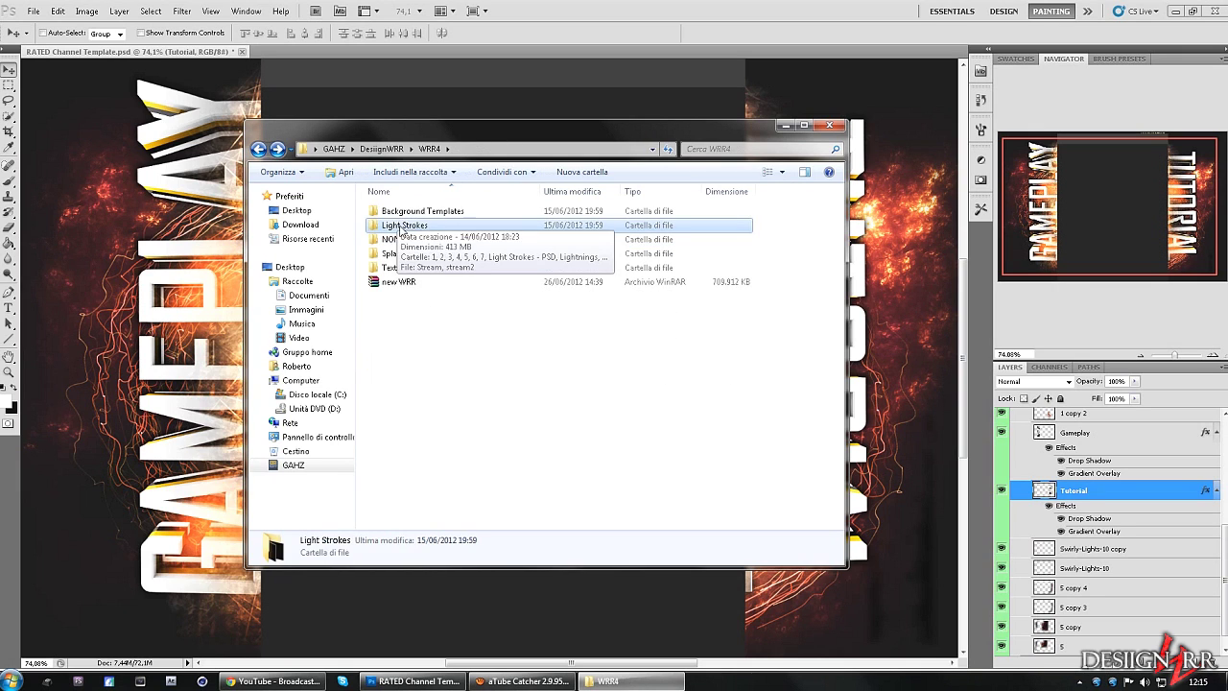
pyautogui.doubleClick(404, 226)
# Step: Browse through light-stroke packs 7, 6, 5 and 4
pyautogui.doubleClick(389, 297)
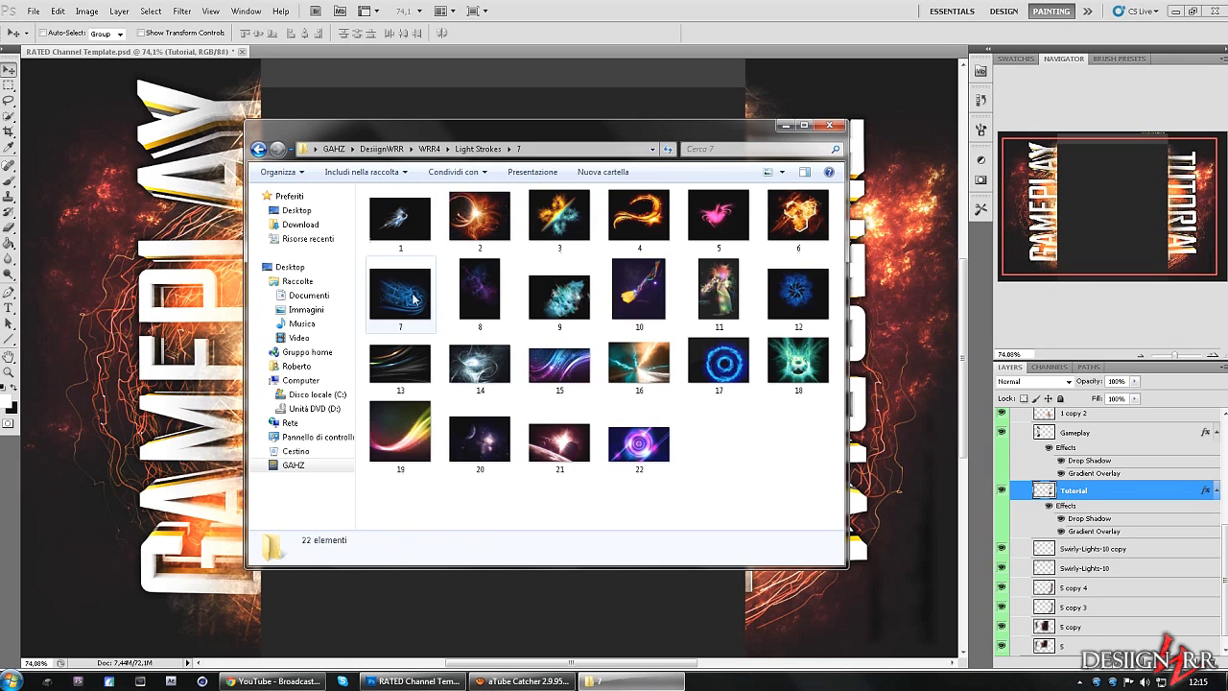
pyautogui.press('BackSpace')
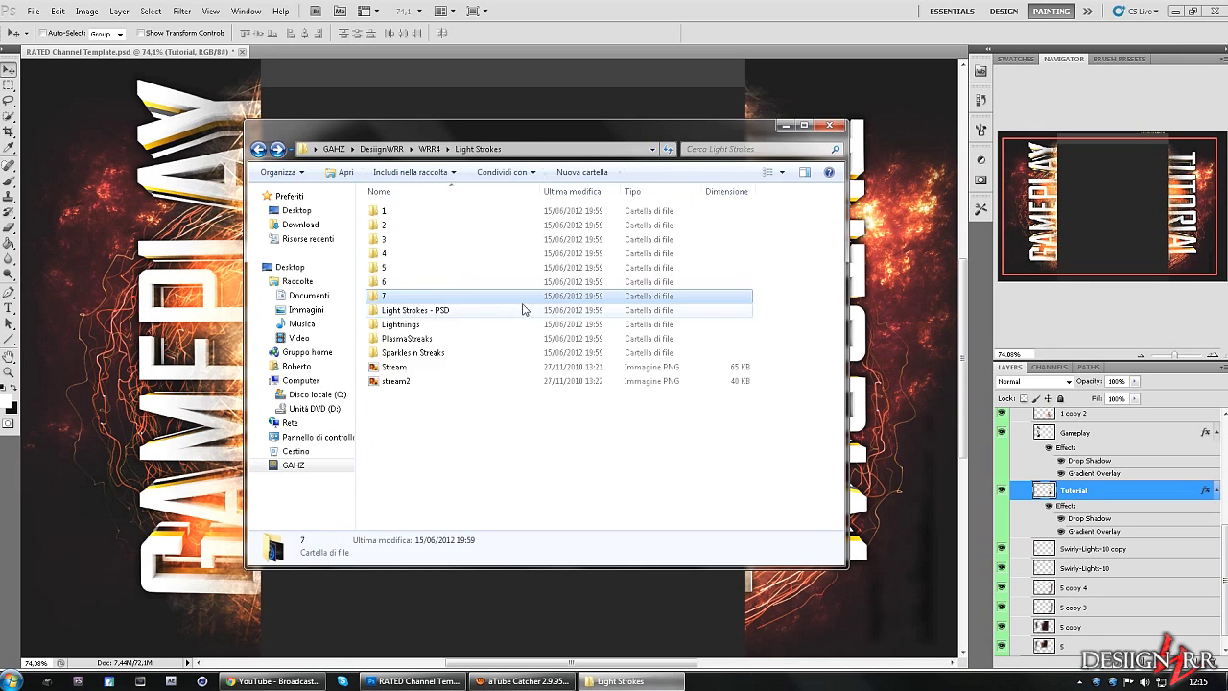
pyautogui.doubleClick(403, 278)
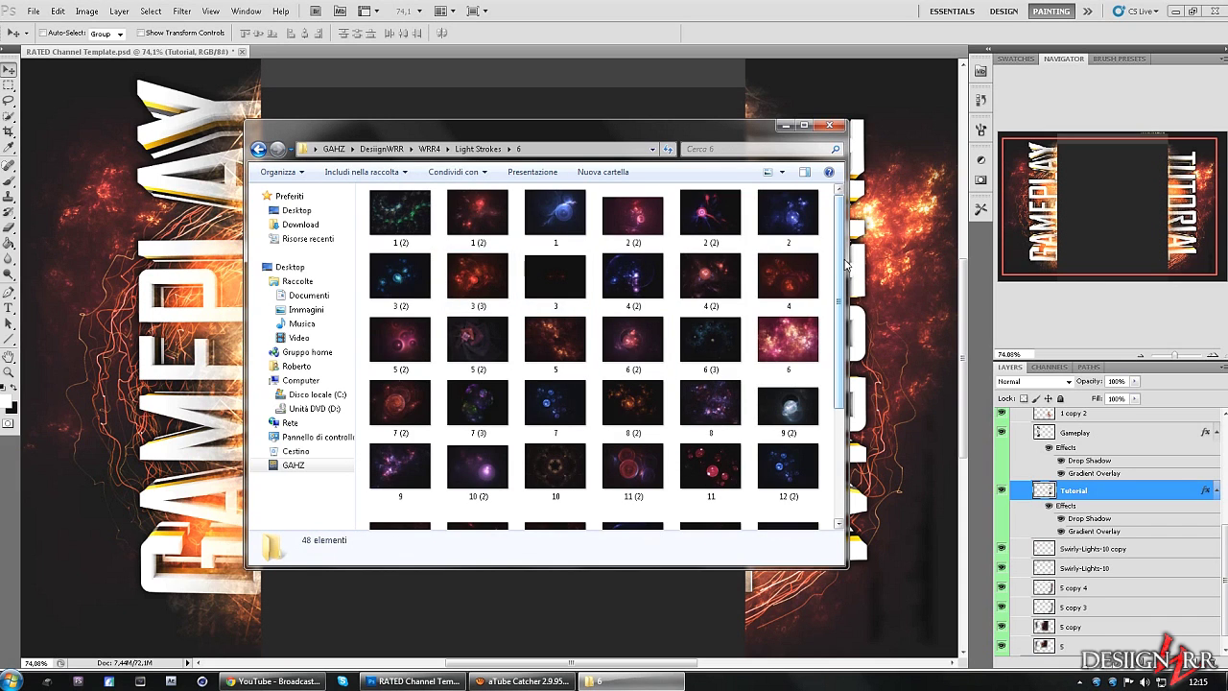
pyautogui.scroll(-2, 785, 310)
pyautogui.scroll(2, 736, 191)
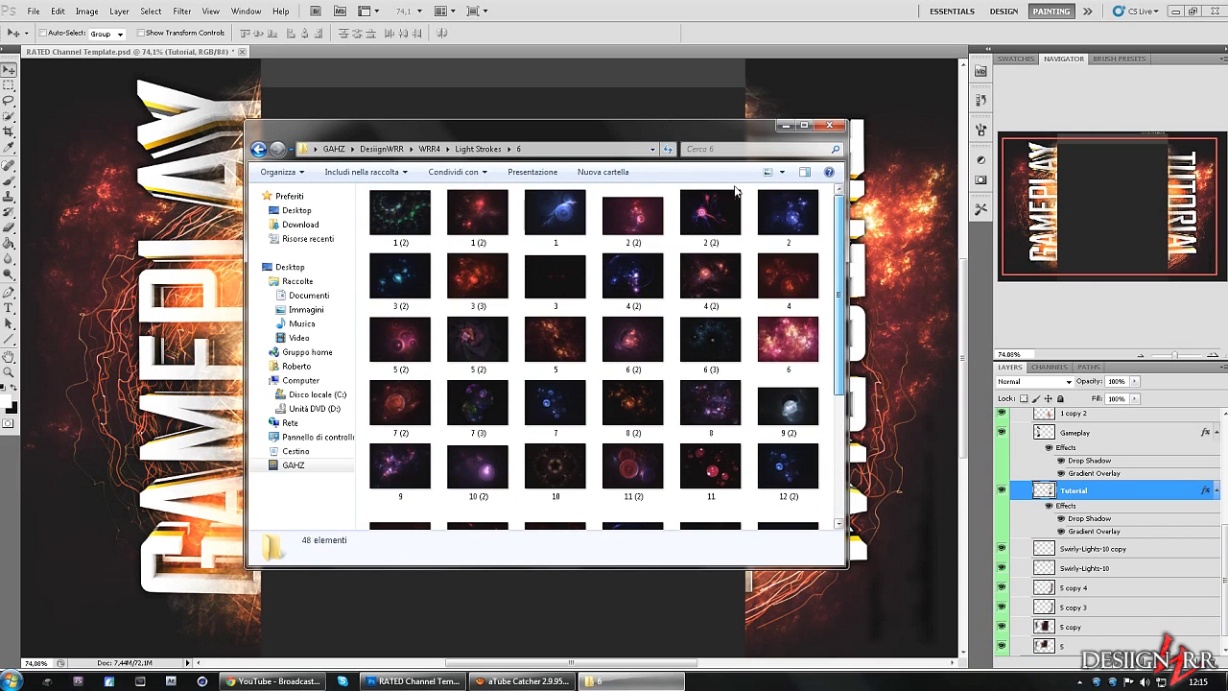
pyautogui.press('BackSpace')
pyautogui.doubleClick(555, 255)
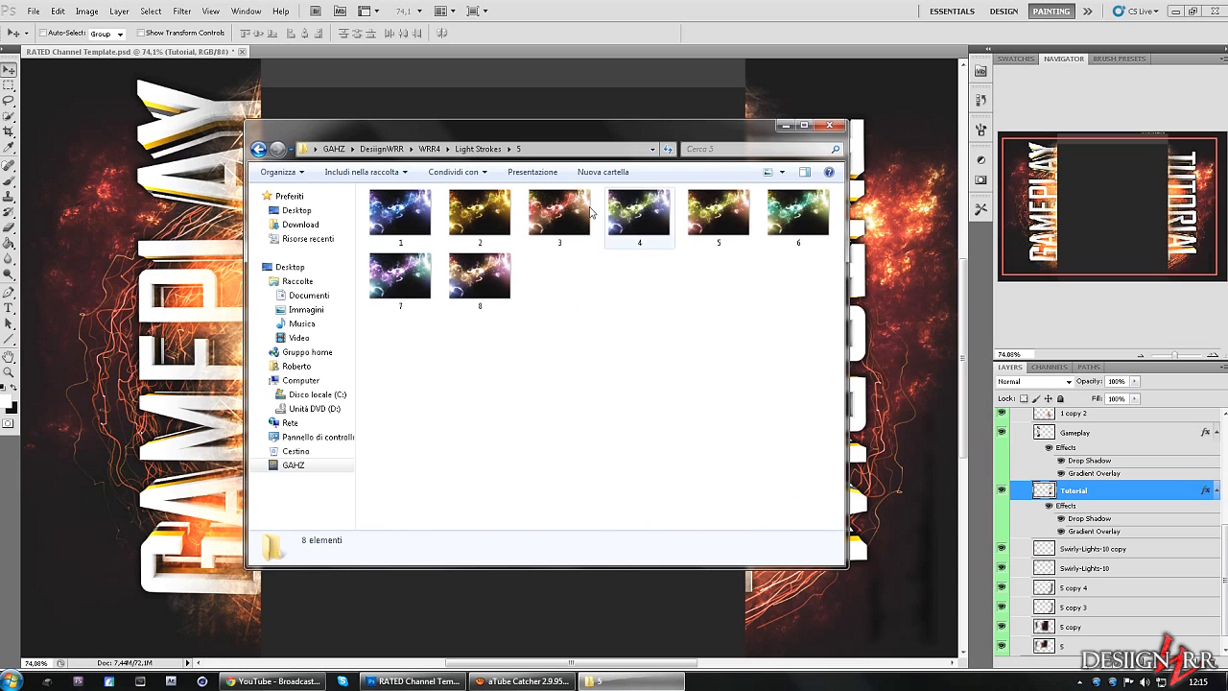
pyautogui.doubleClick(640, 213)
# Step: View pack 4's image 2 snapped to the right half of the screen, then close it
pyautogui.doubleClick(479, 213)
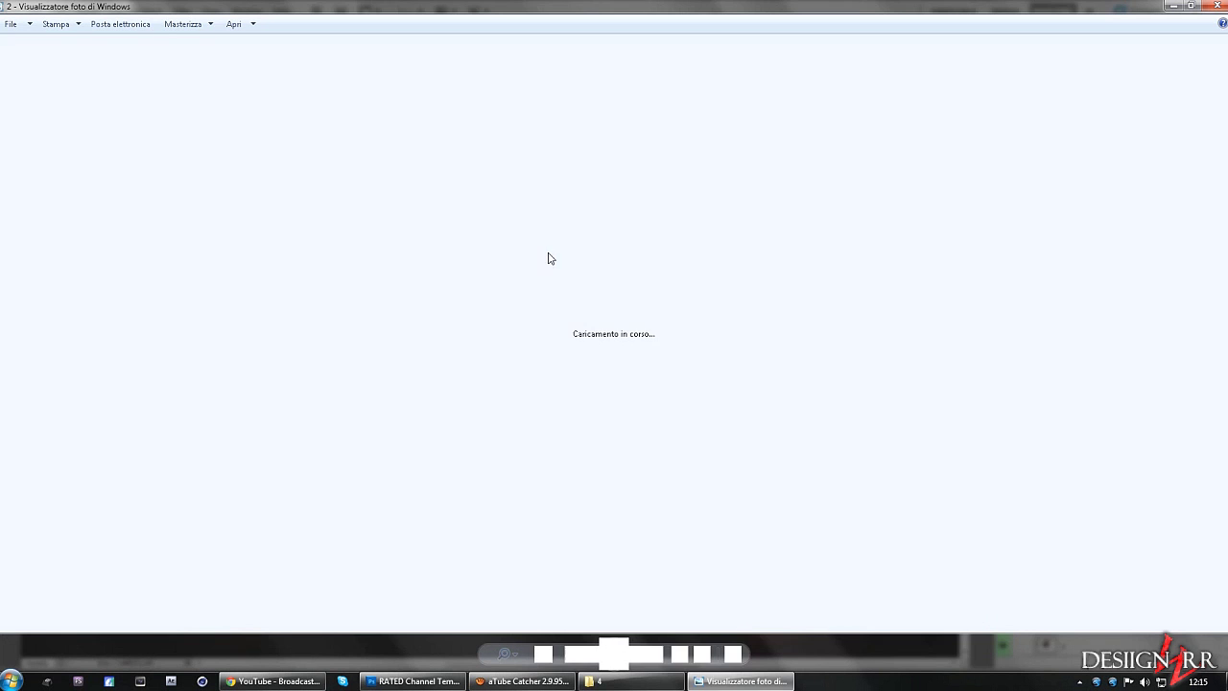
pyautogui.press('super+Right')
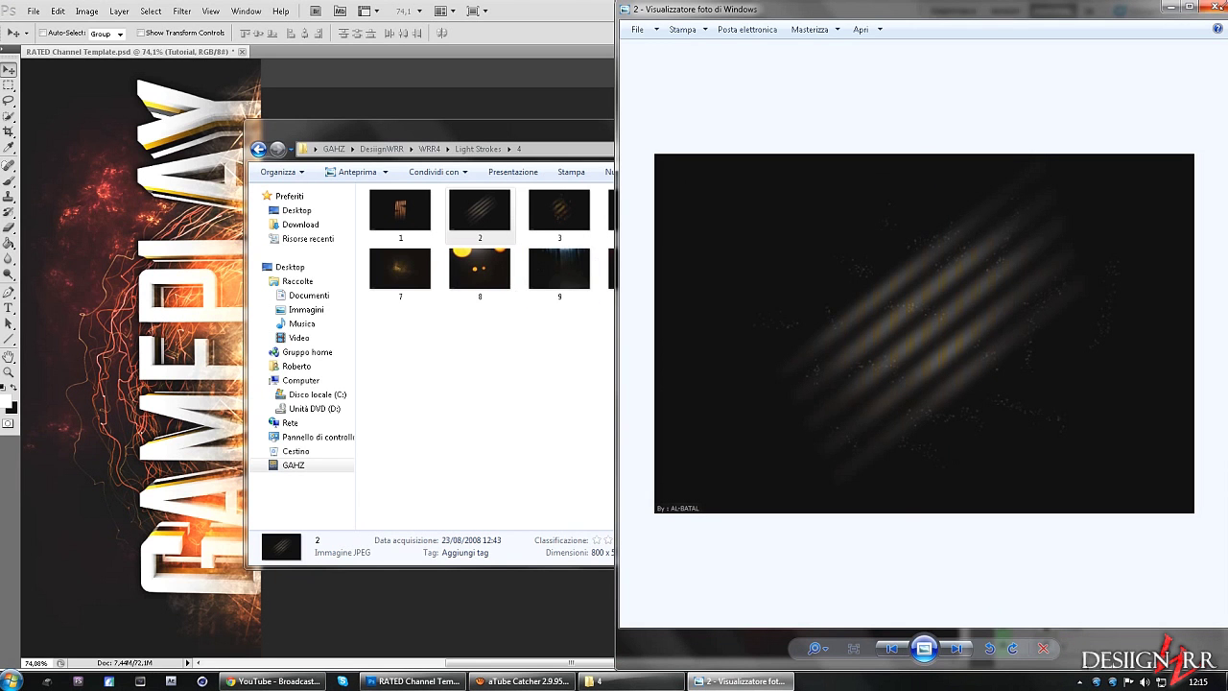
pyautogui.click(1216, 7)
# Step: Open pack 3, preview its images 2 and 1, and return to the Photoshop template
pyautogui.press('BackSpace')
pyautogui.doubleClick(460, 227)
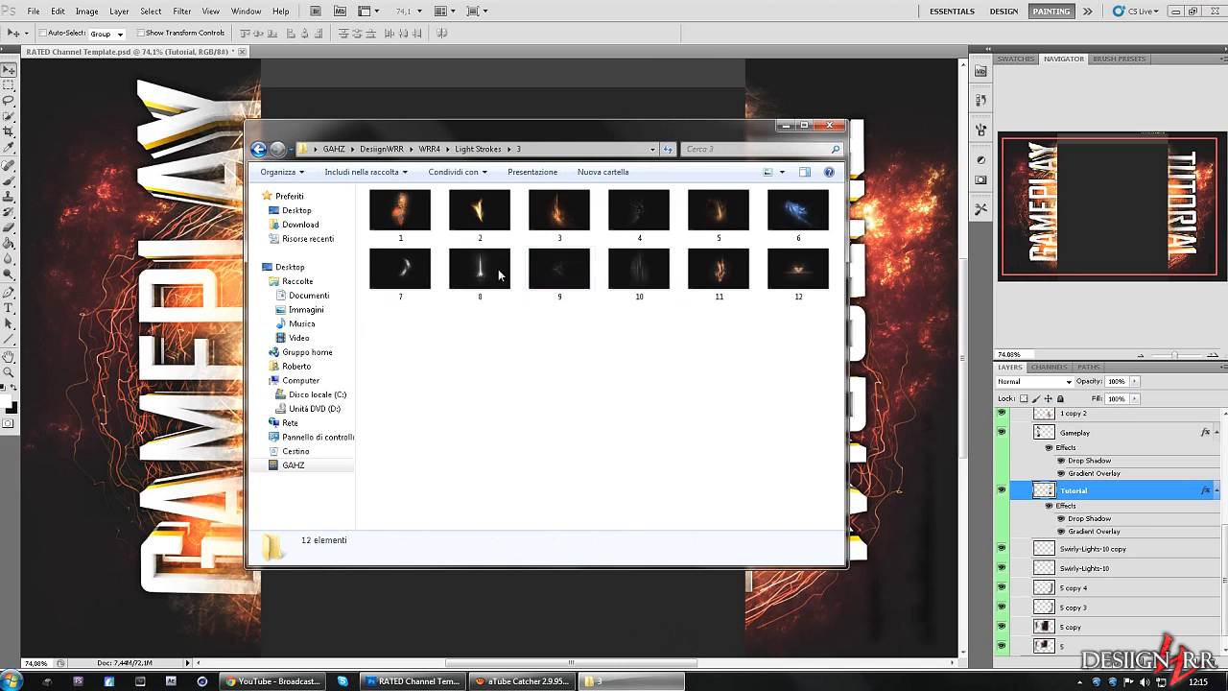
pyautogui.doubleClick(472, 216)
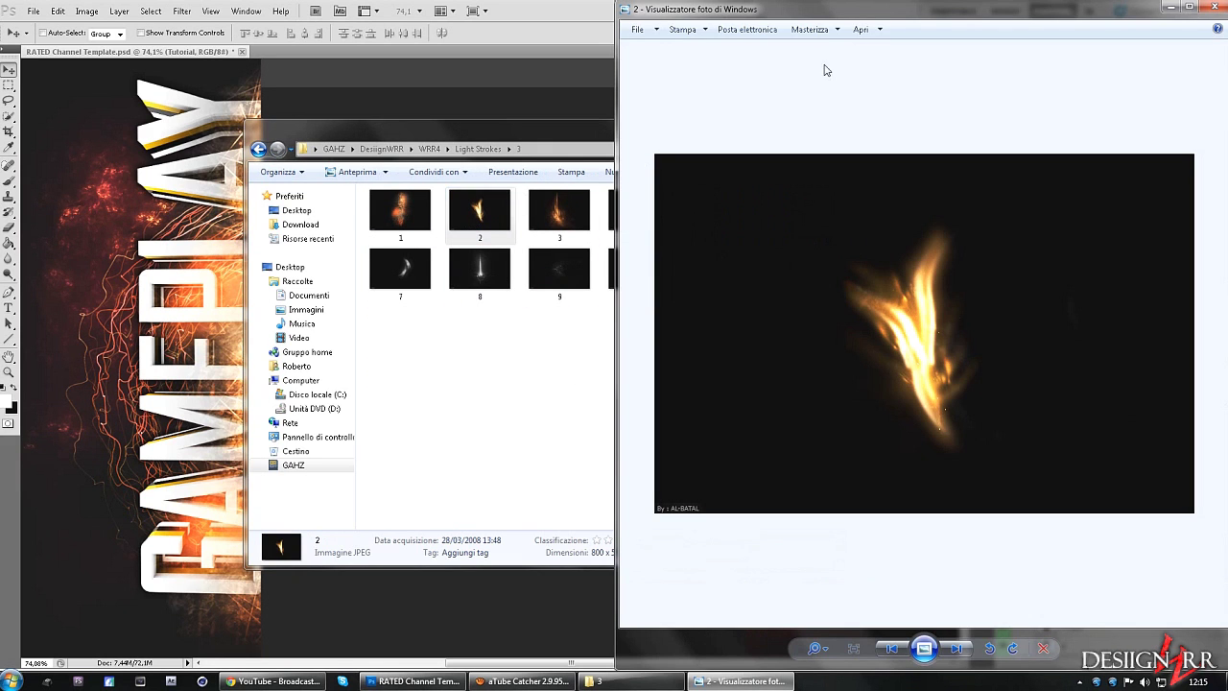
pyautogui.click(1216, 7)
pyautogui.doubleClick(400, 211)
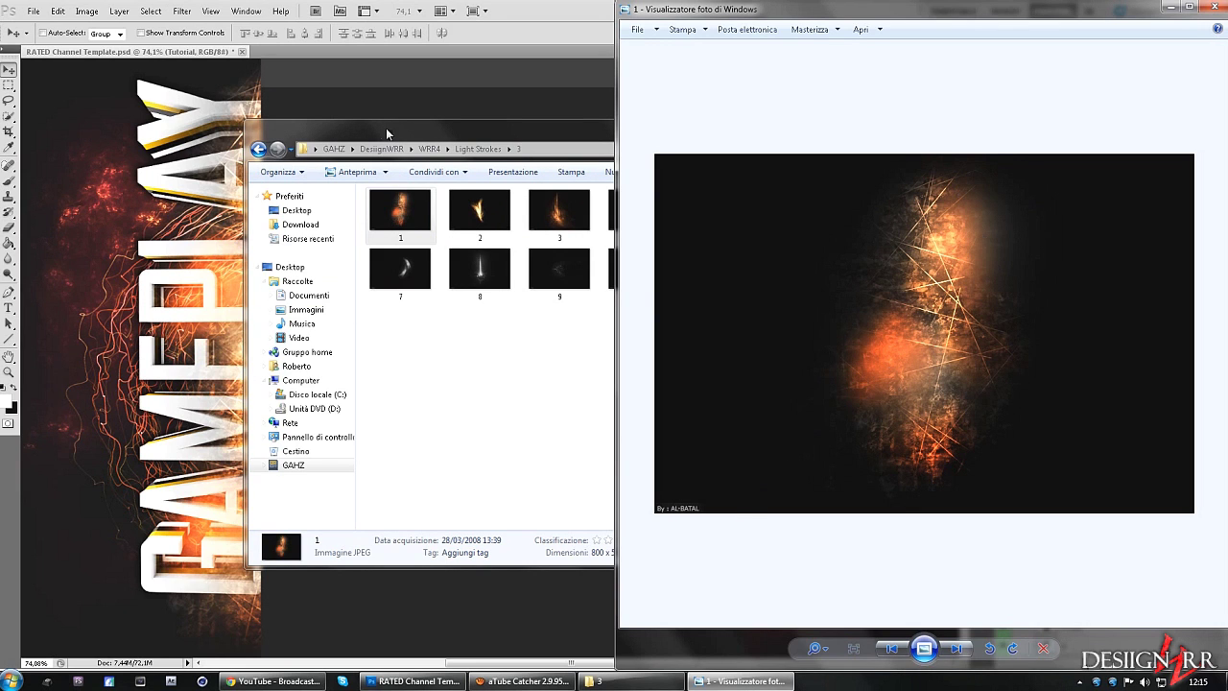
pyautogui.click(366, 101)
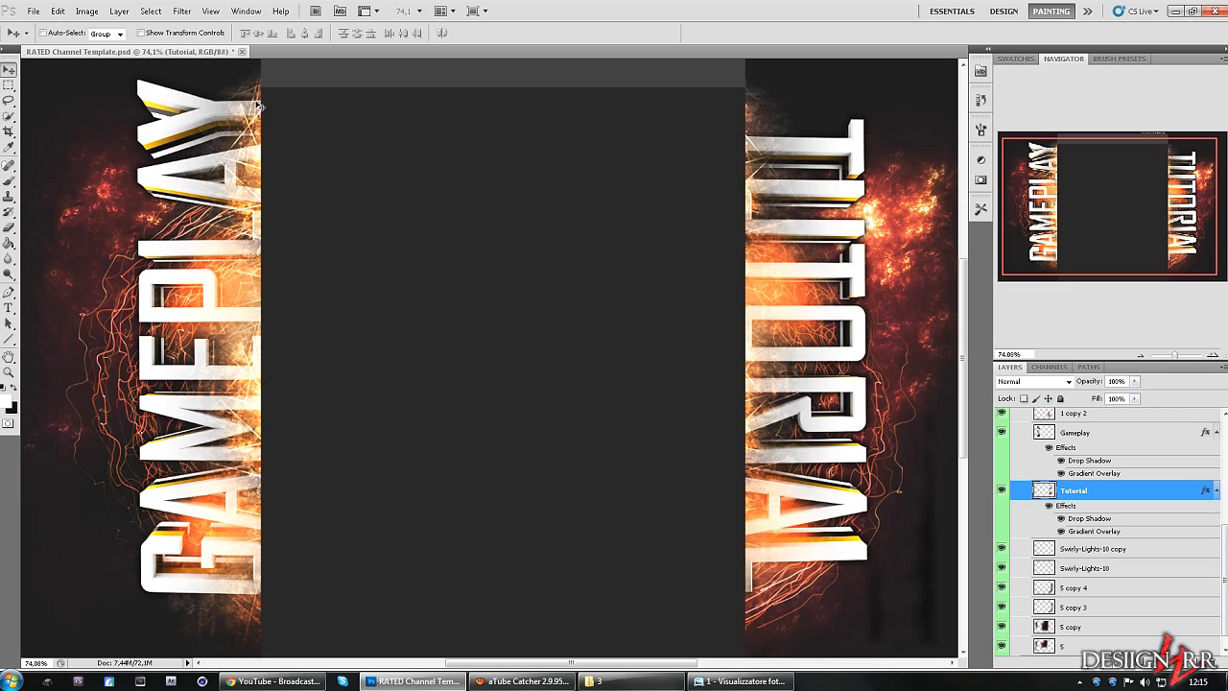
# Step: Hide and re-show the 1 copy 4 and 1 copy 5 GAMEPLAY flame layers, then switch to pack 3's folder
pyautogui.scroll(2, 1134, 517)
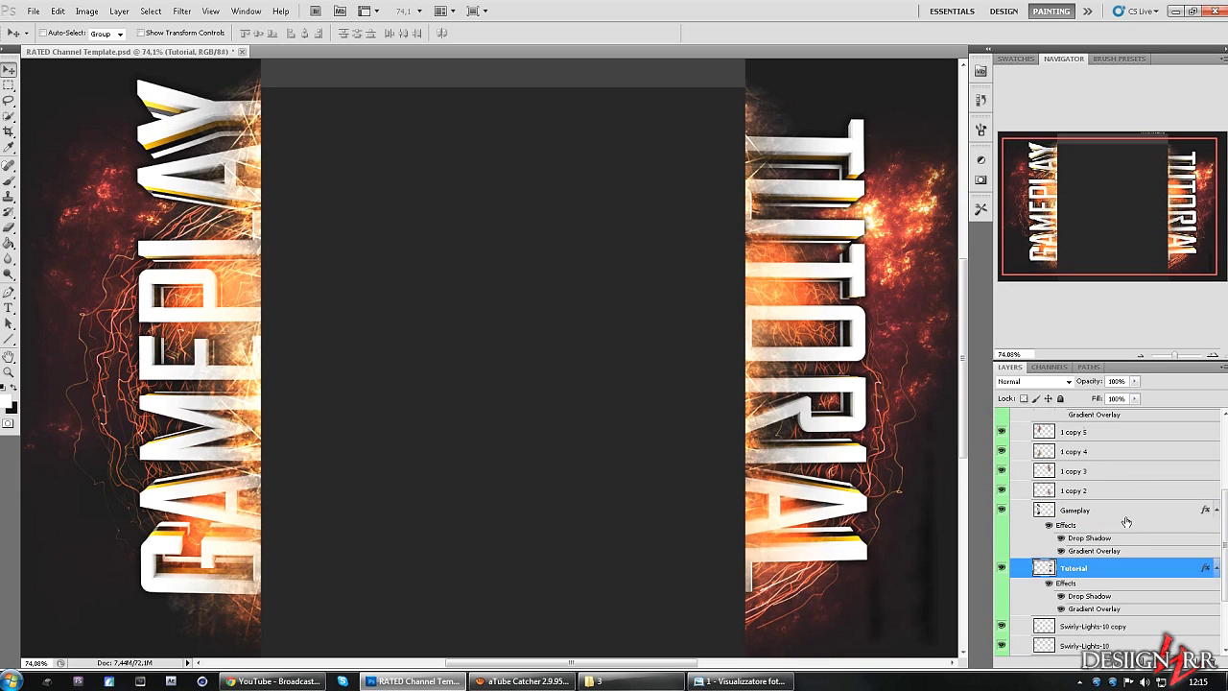
pyautogui.click(1001, 451)
pyautogui.click(1002, 432)
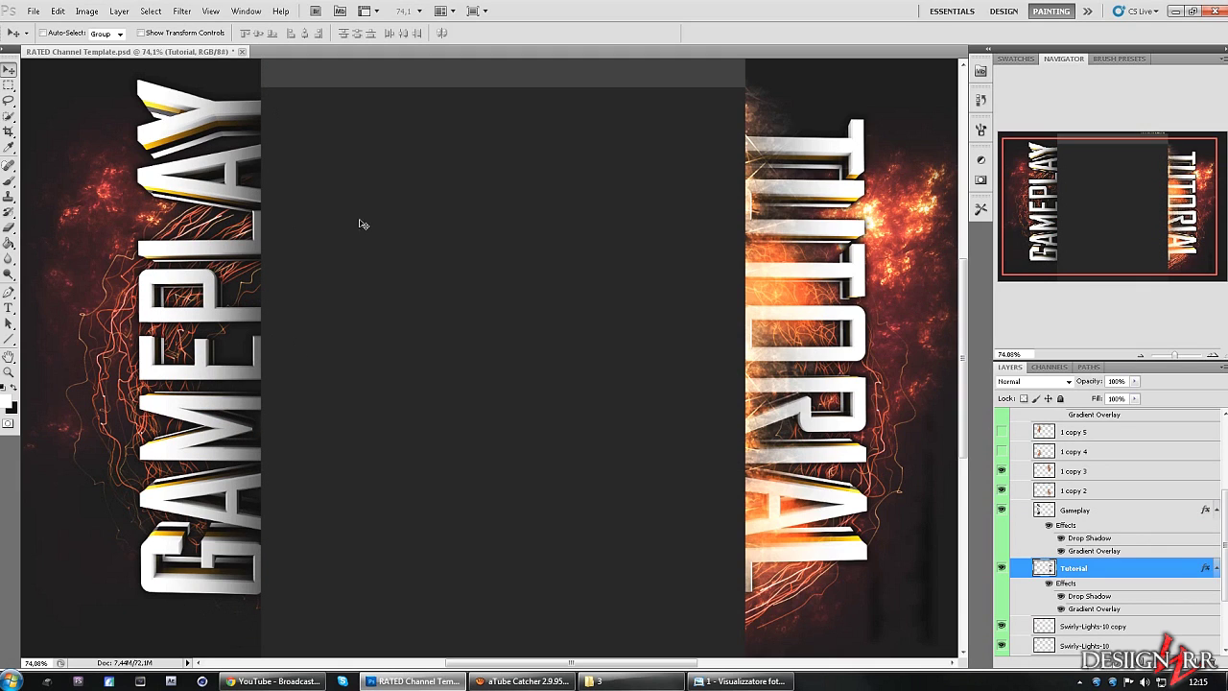
pyautogui.scroll(1, 1002, 489)
pyautogui.click(1002, 483)
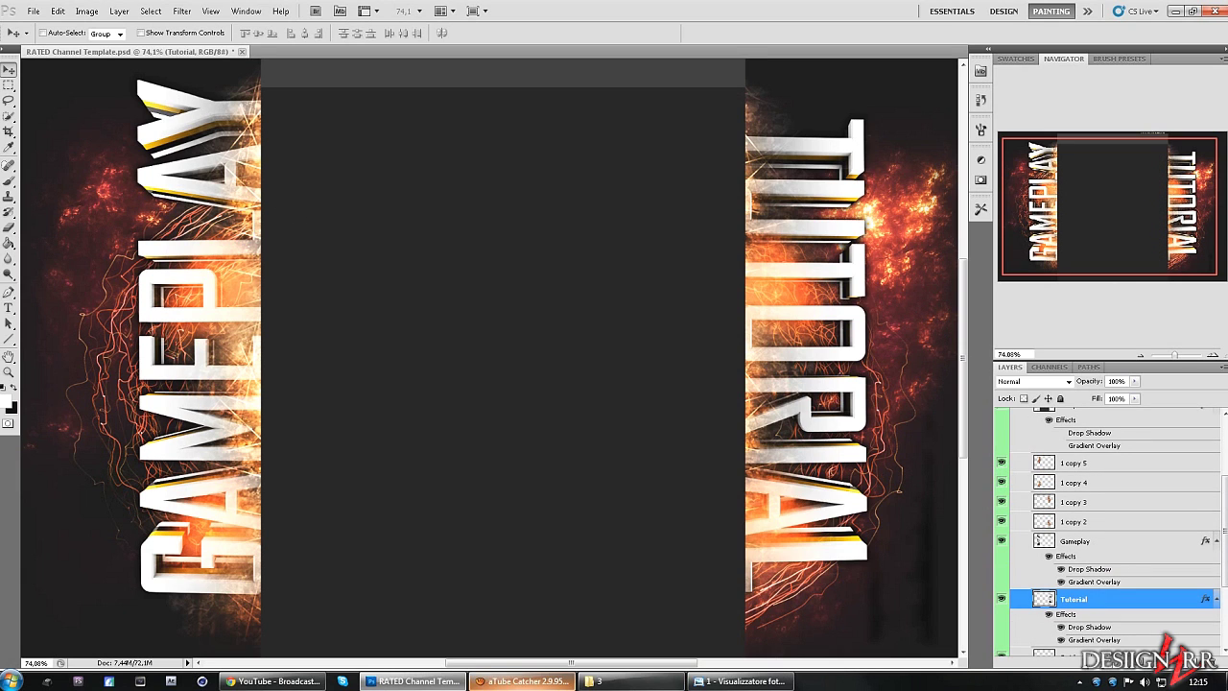
pyautogui.click(633, 680)
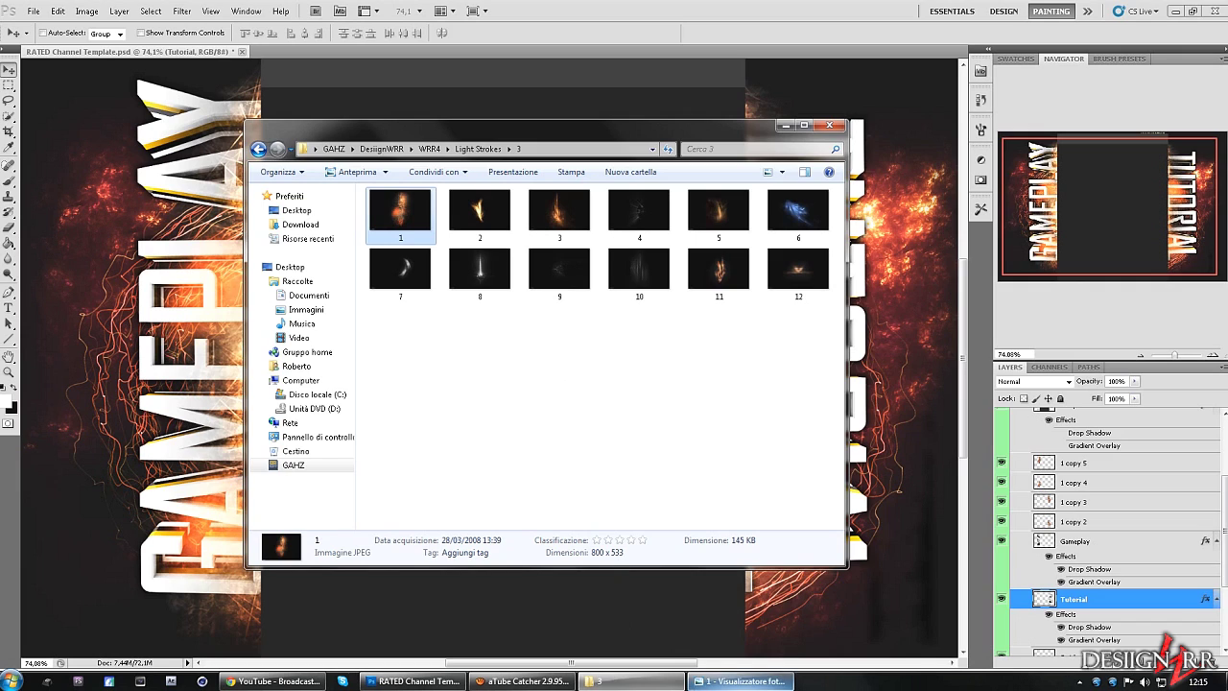
# Step: Close the pack 3 image 1 preview and go up to the Light Strokes folder
pyautogui.click(702, 680)
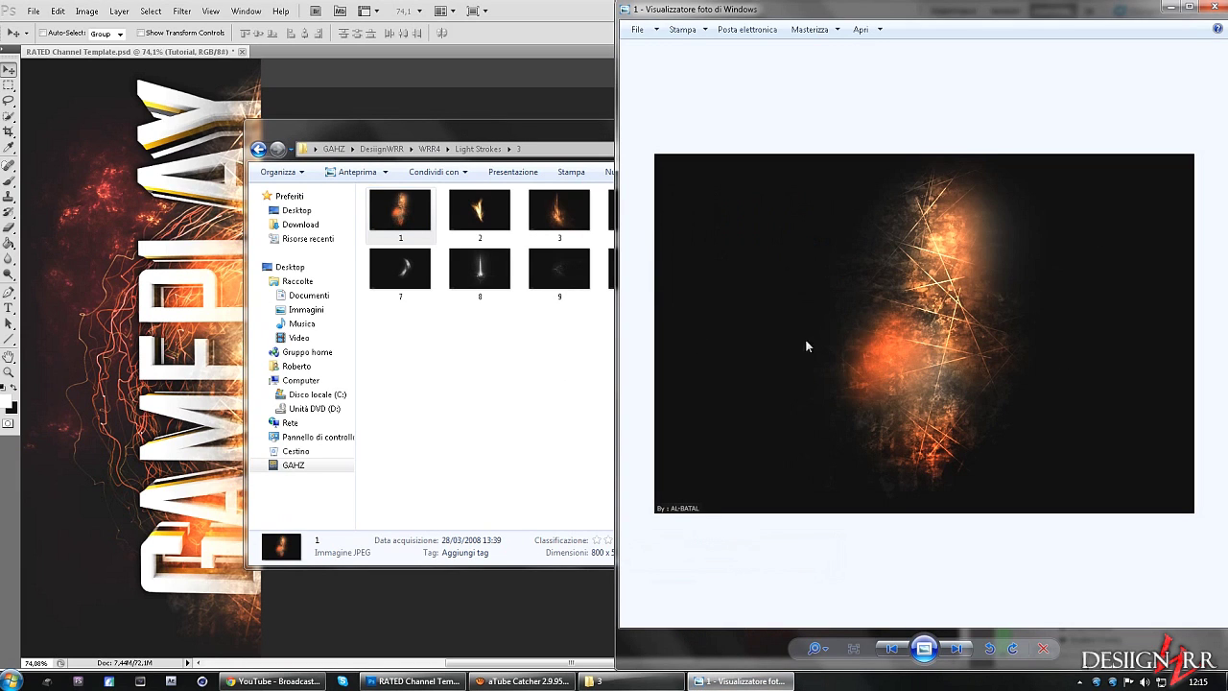
pyautogui.click(1212, 10)
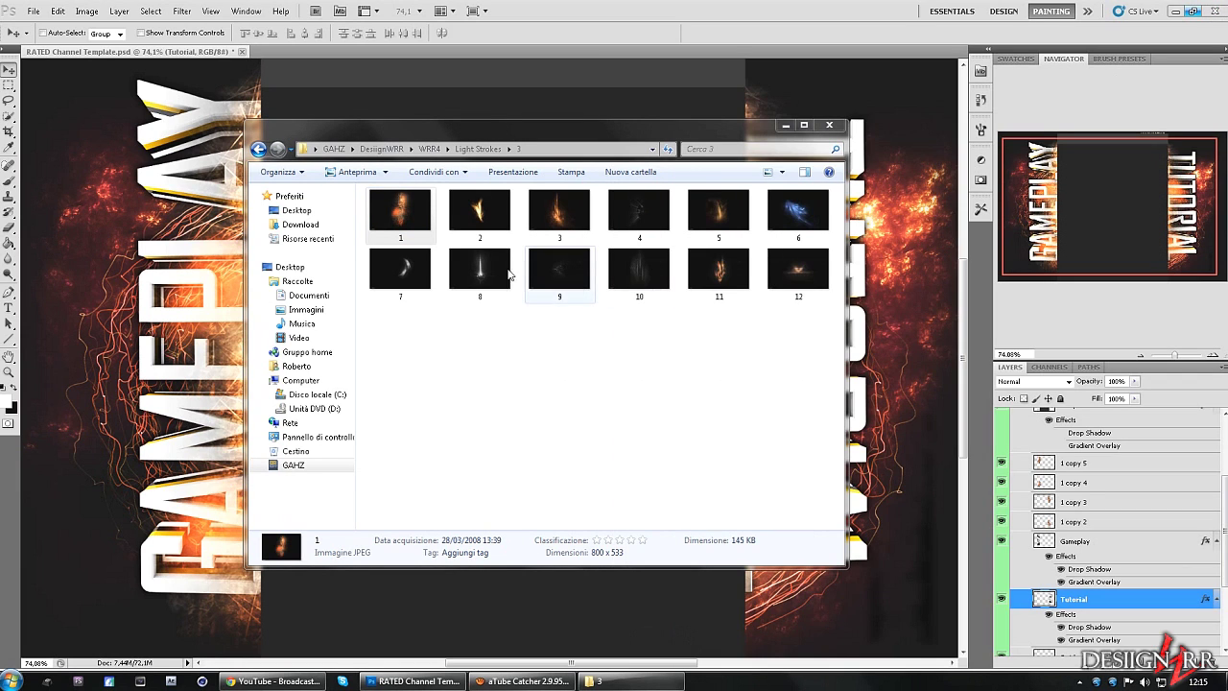
pyautogui.moveTo(374, 137); pyautogui.dragTo(417, 138)
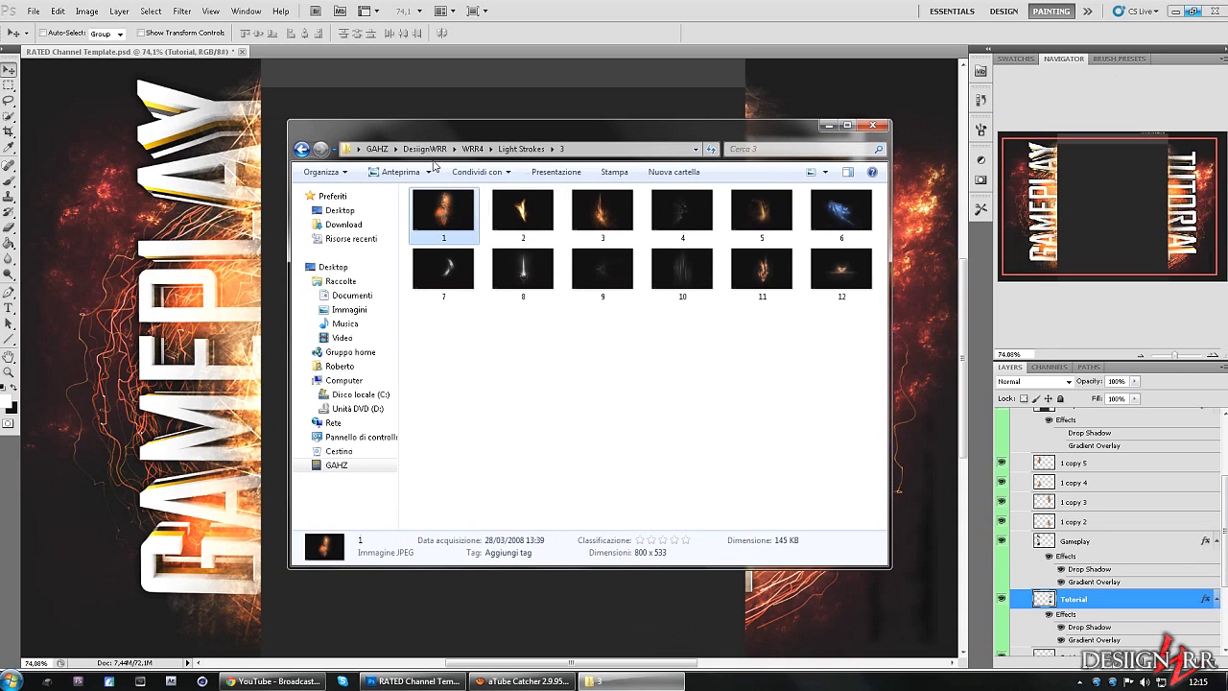
pyautogui.press('BackSpace')
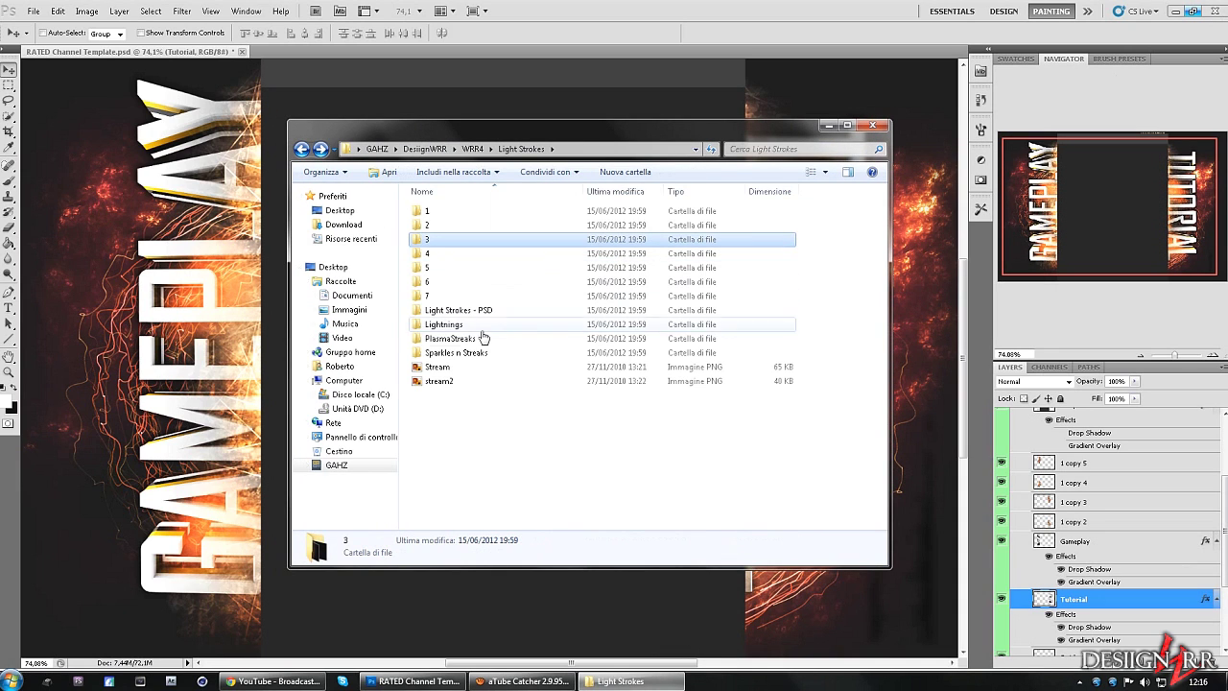
# Step: Navigate via Sparkles n Streaks and the WRR resources folder into Lightnings
pyautogui.doubleClick(441, 352)
pyautogui.press('BackSpace')
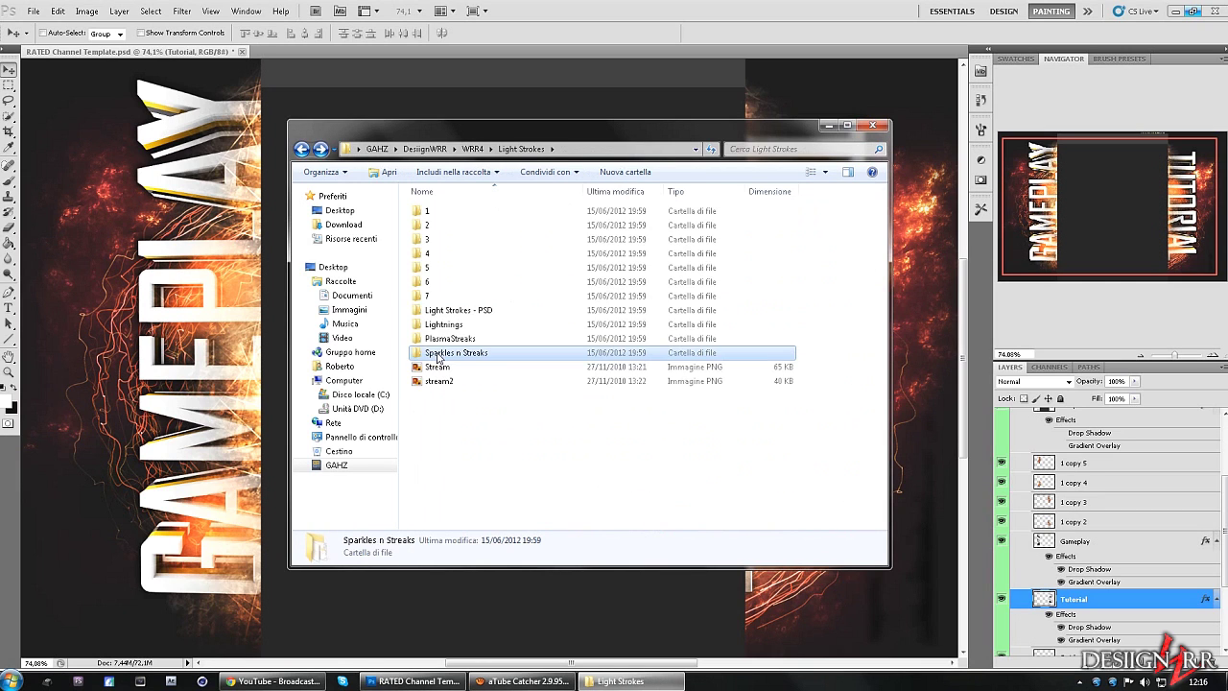
pyautogui.press('BackSpace')
pyautogui.press('Down')
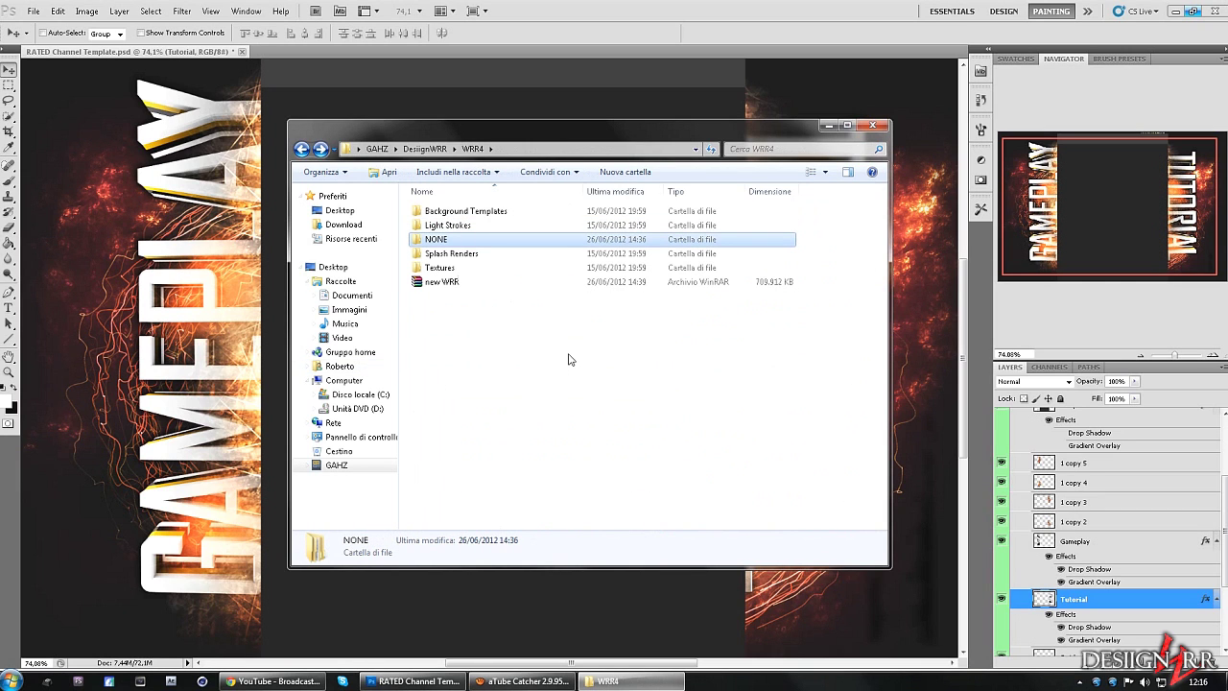
pyautogui.press('BackSpace')
pyautogui.press('Up')
pyautogui.press('Up')
pyautogui.press('Return')
pyautogui.press('Down')
pyautogui.press('Down')
pyautogui.press('Down')
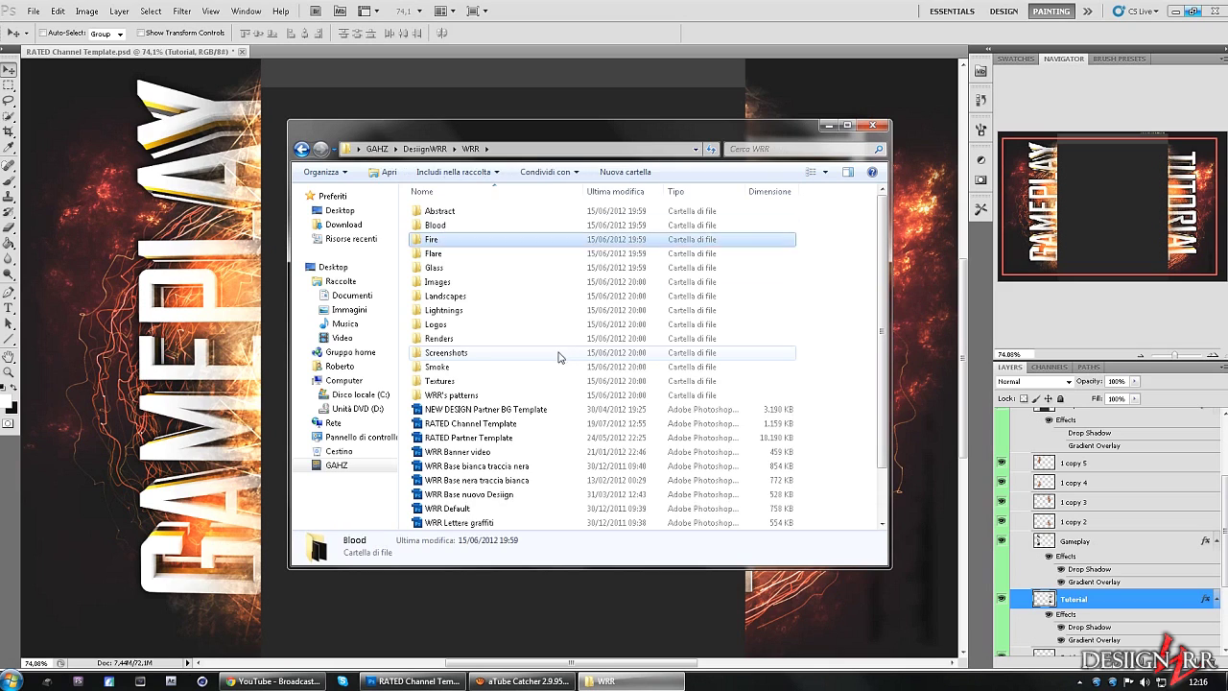
pyautogui.press('Down')
pyautogui.click(447, 310)
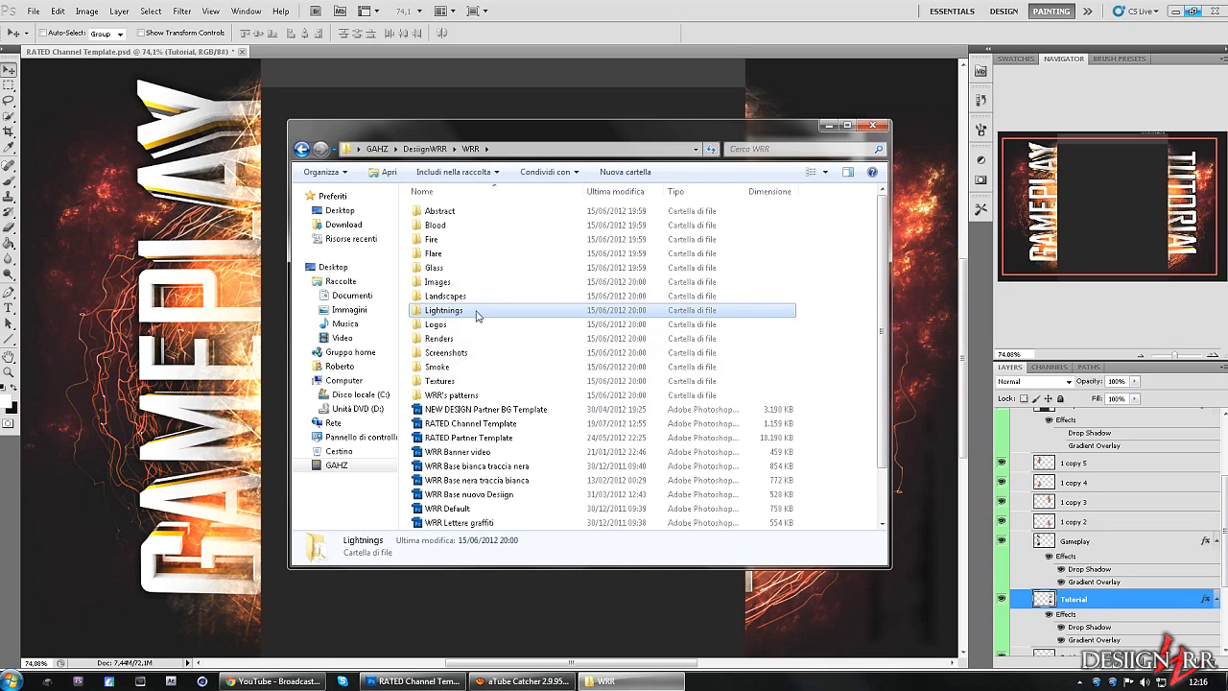
pyautogui.doubleClick(446, 313)
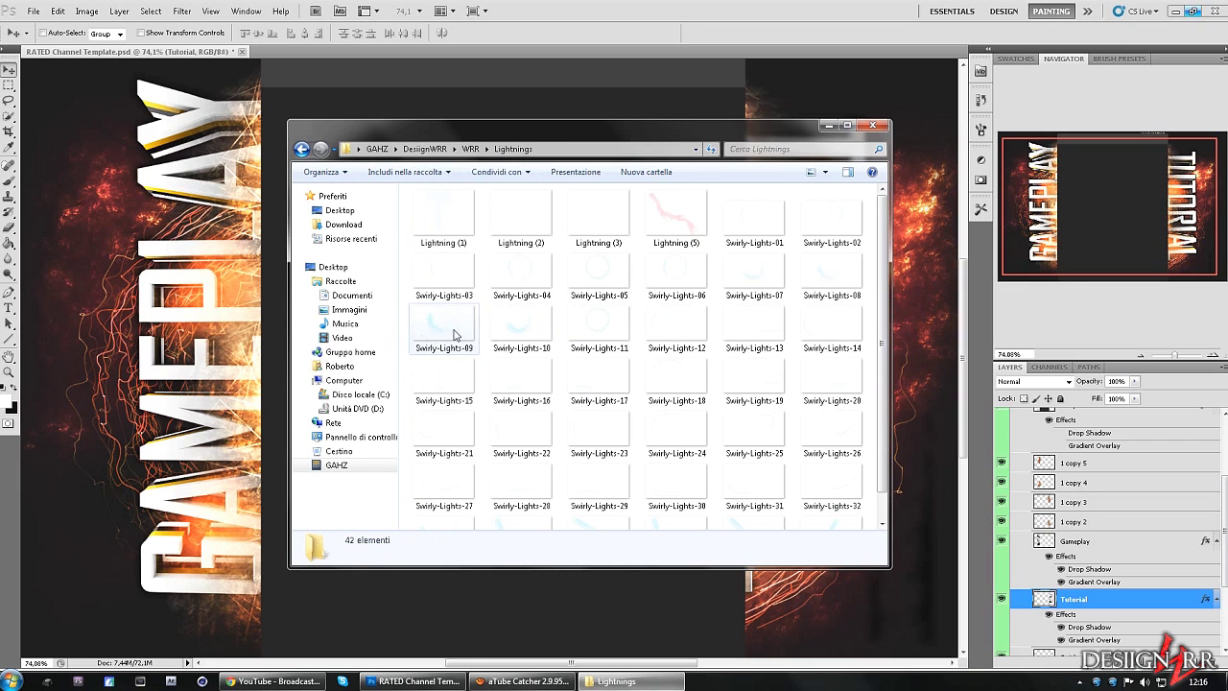
# Step: Preview Swirly-Lights-09, close it, and minimize Explorer and aTube Catcher
pyautogui.doubleClick(455, 334)
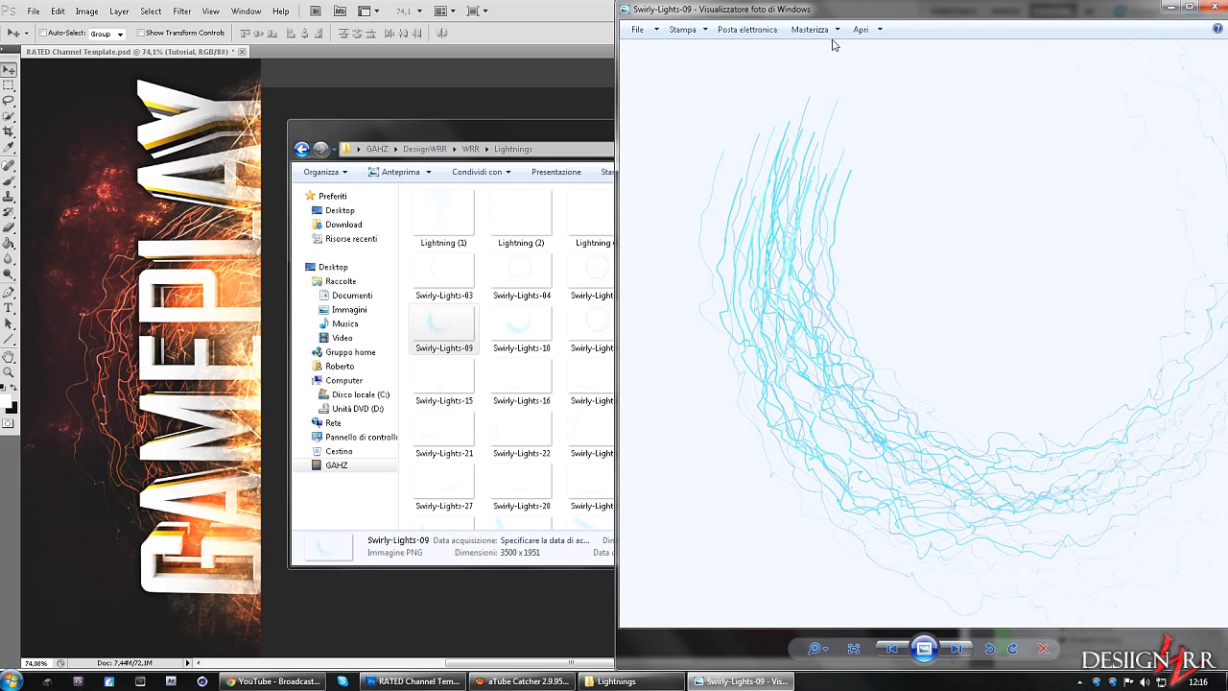
pyautogui.doubleClick(815, 9)
pyautogui.click(867, 12)
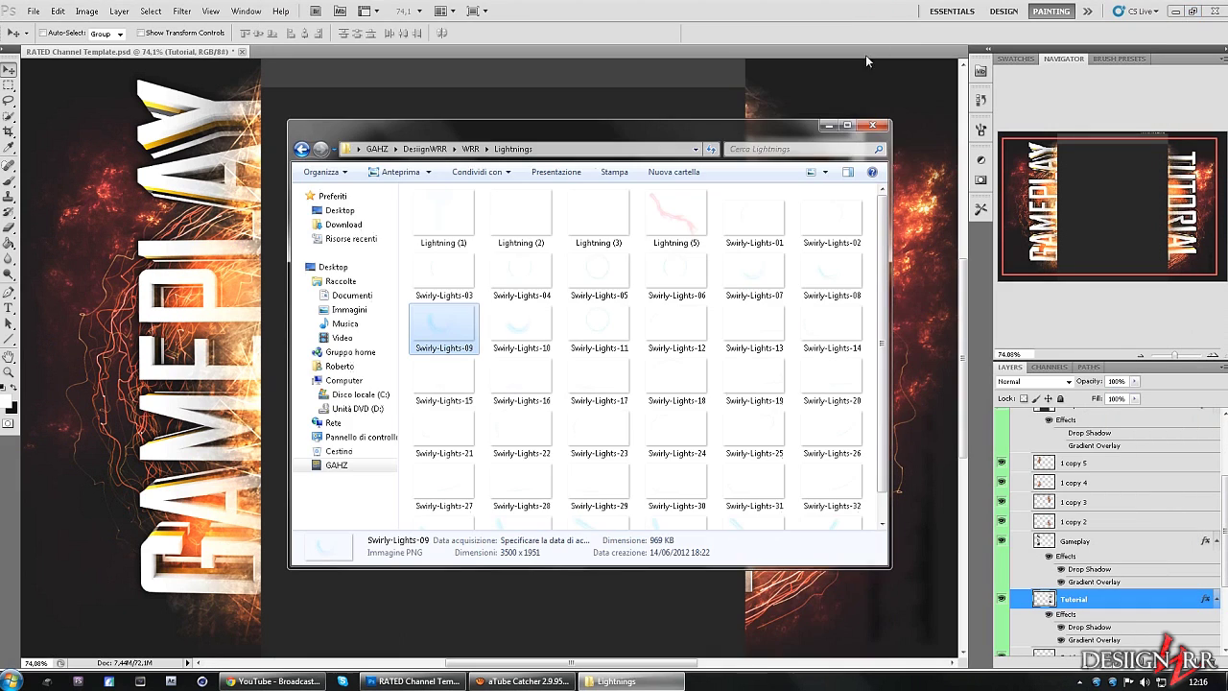
pyautogui.click(831, 126)
pyautogui.click(523, 681)
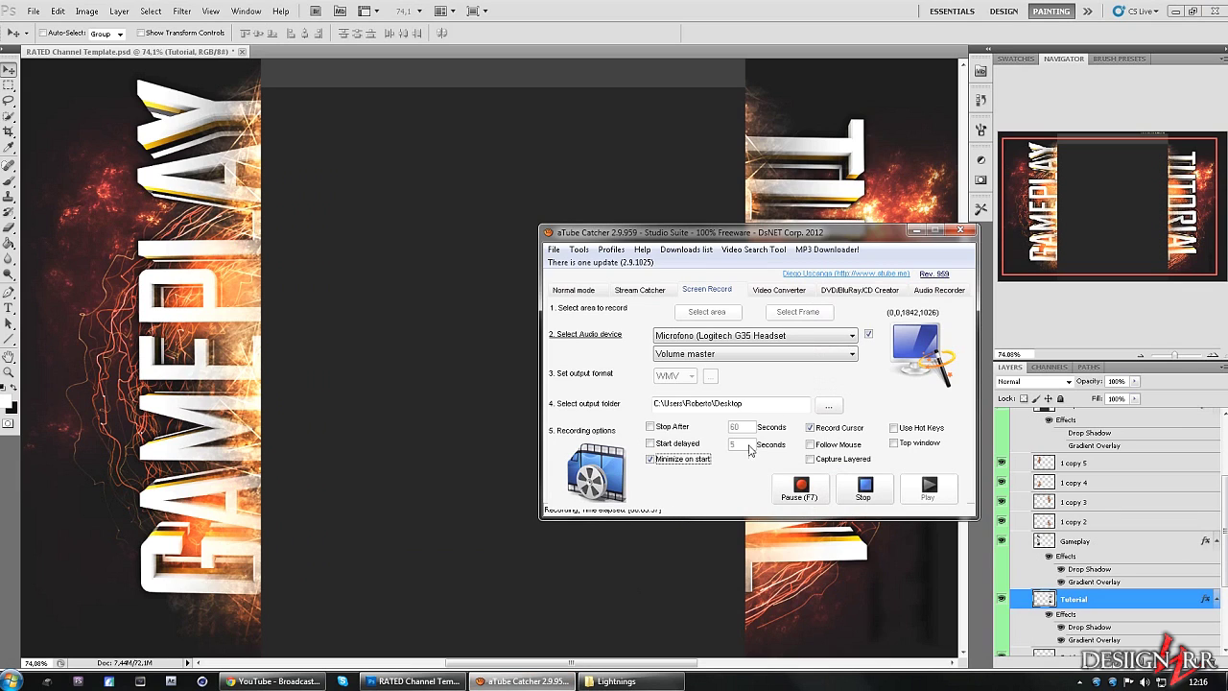
pyautogui.click(915, 232)
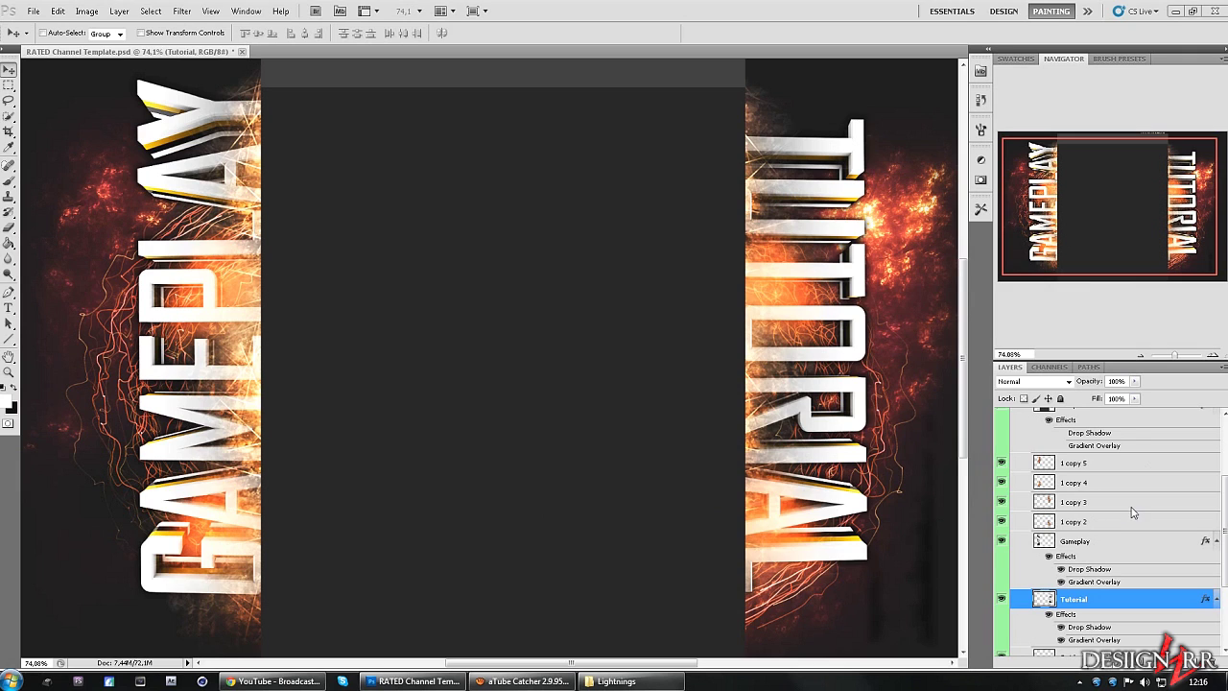
pyautogui.scroll(3, 1132, 514)
pyautogui.scroll(2, 1132, 514)
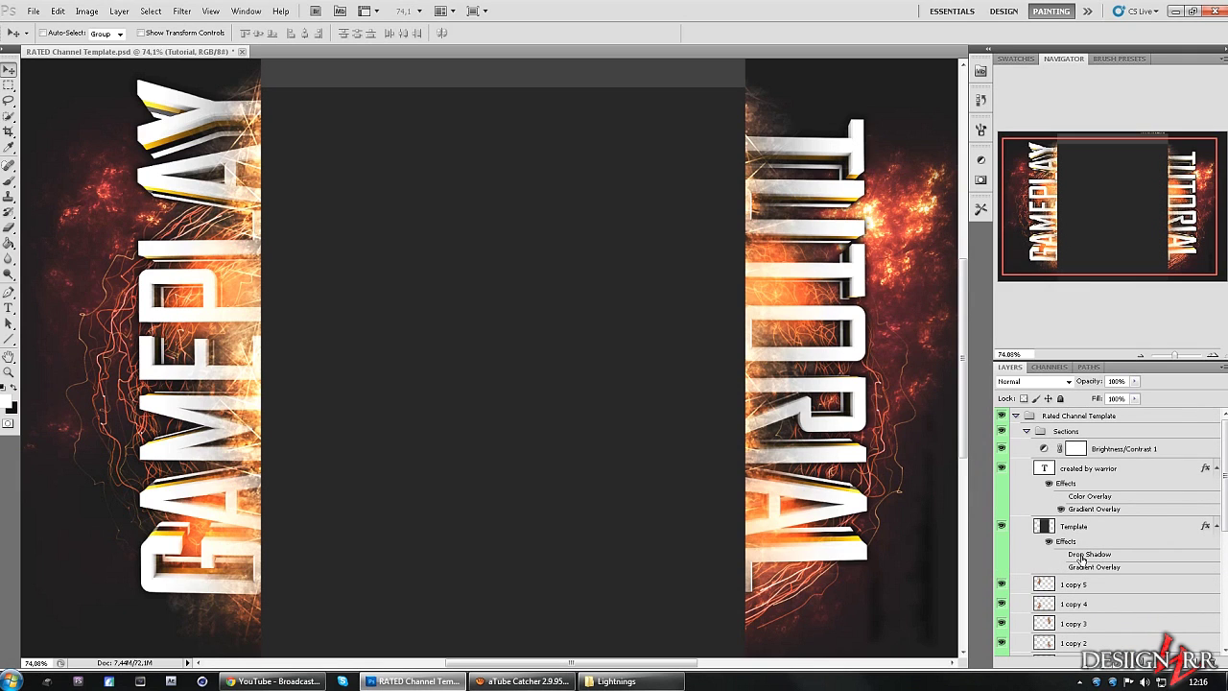
pyautogui.click(1088, 451)
pyautogui.click(1098, 658)
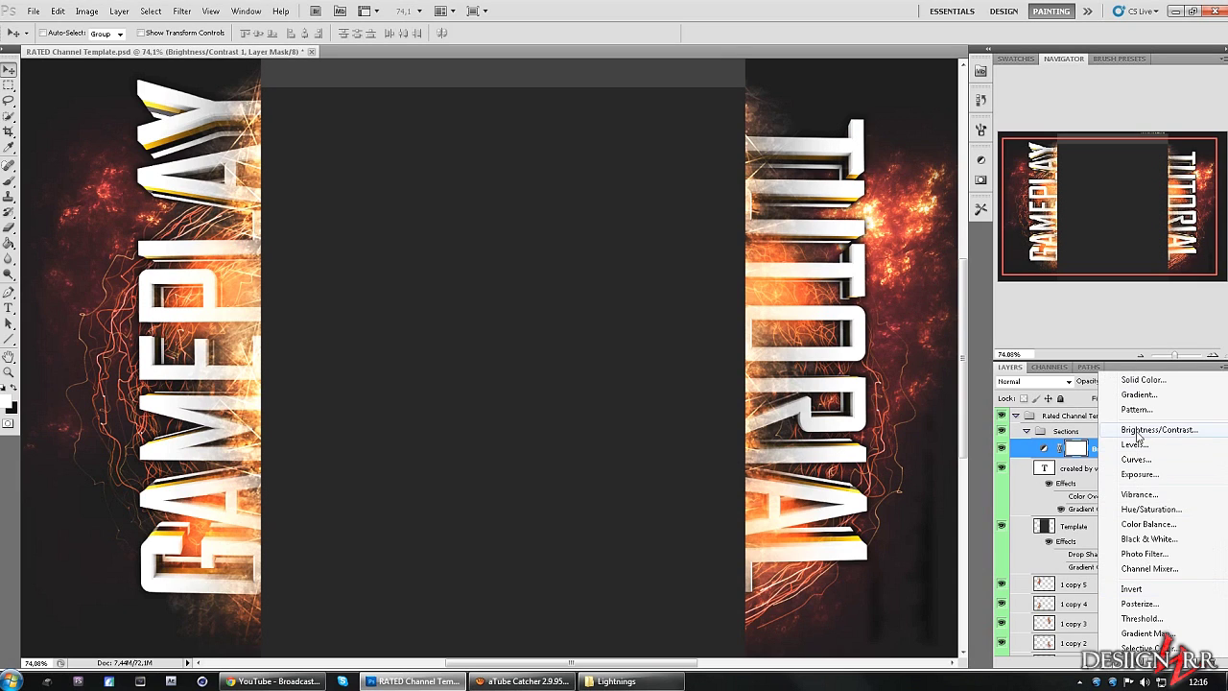
pyautogui.click(1043, 451)
pyautogui.doubleClick(1042, 451)
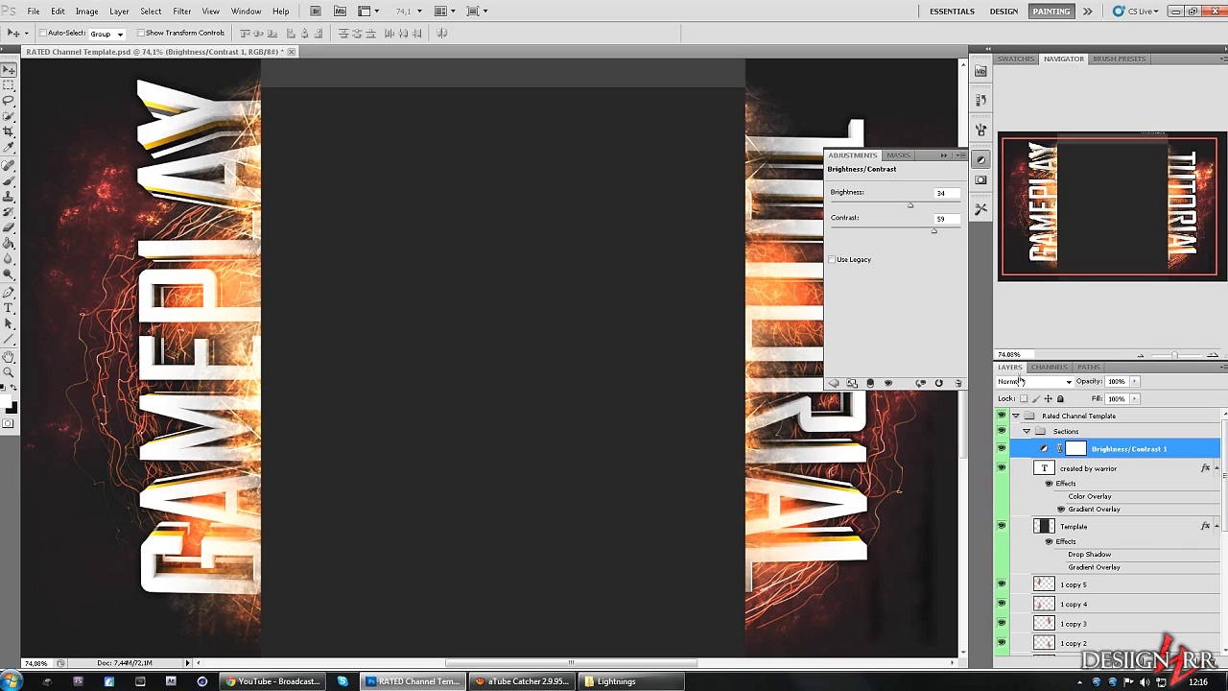
pyautogui.click(944, 155)
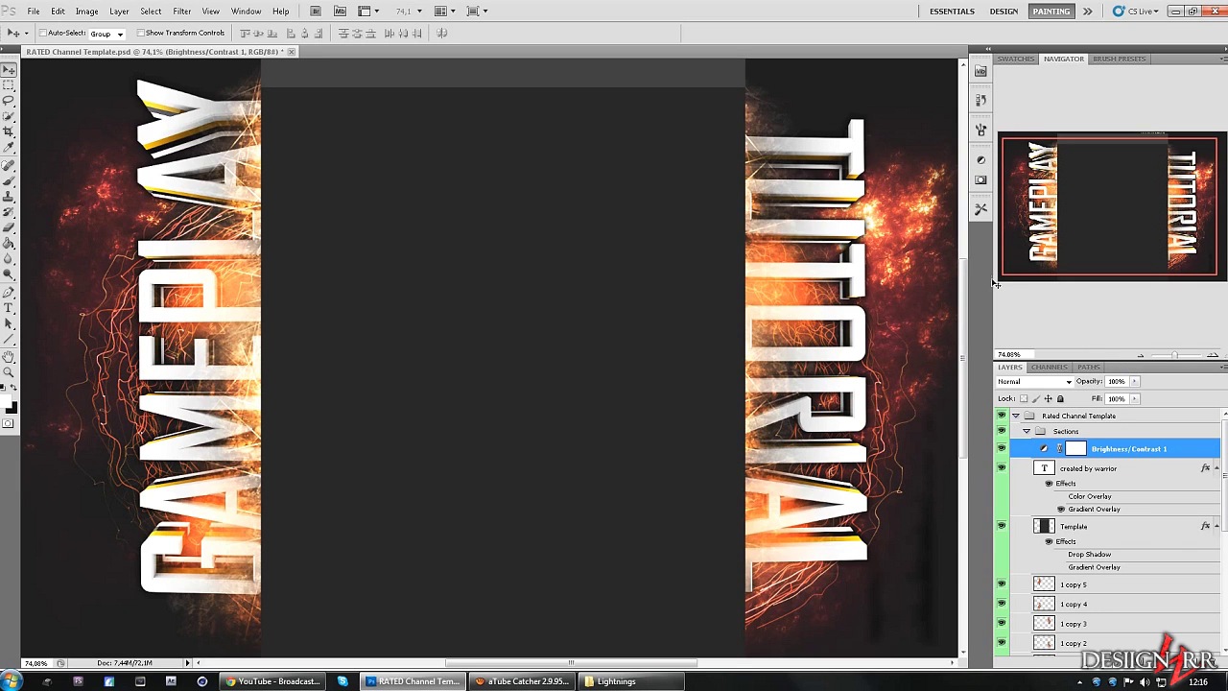
pyautogui.click(1001, 450)
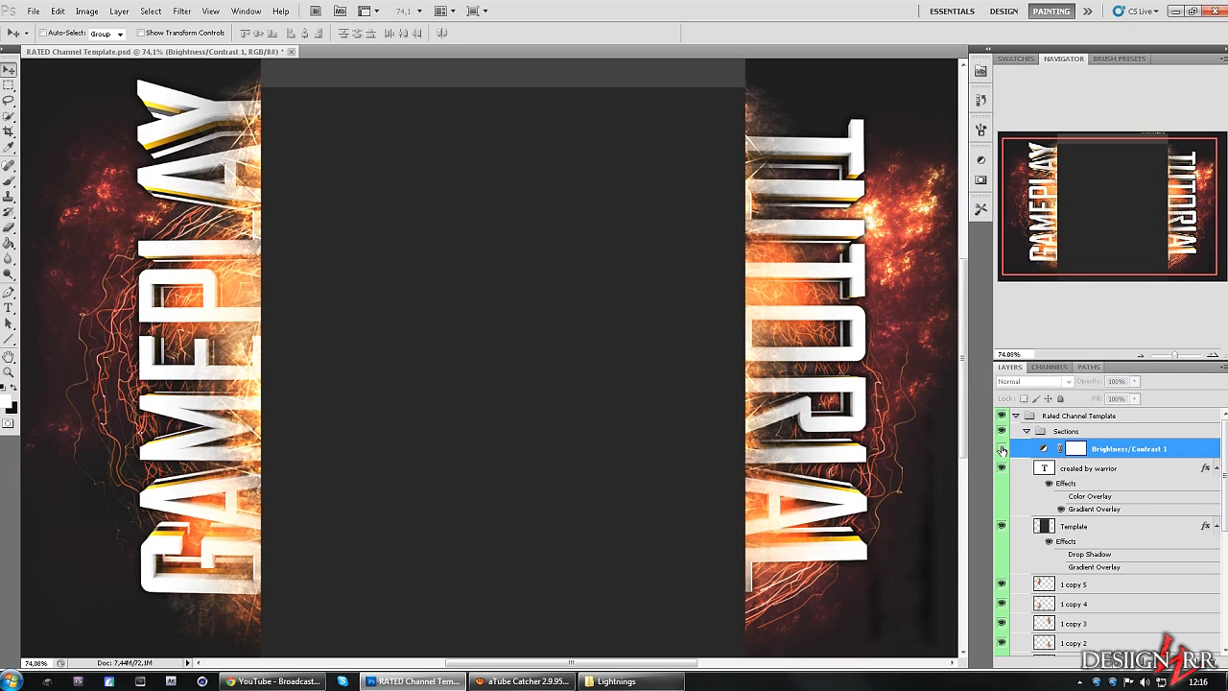
pyautogui.click(1001, 450)
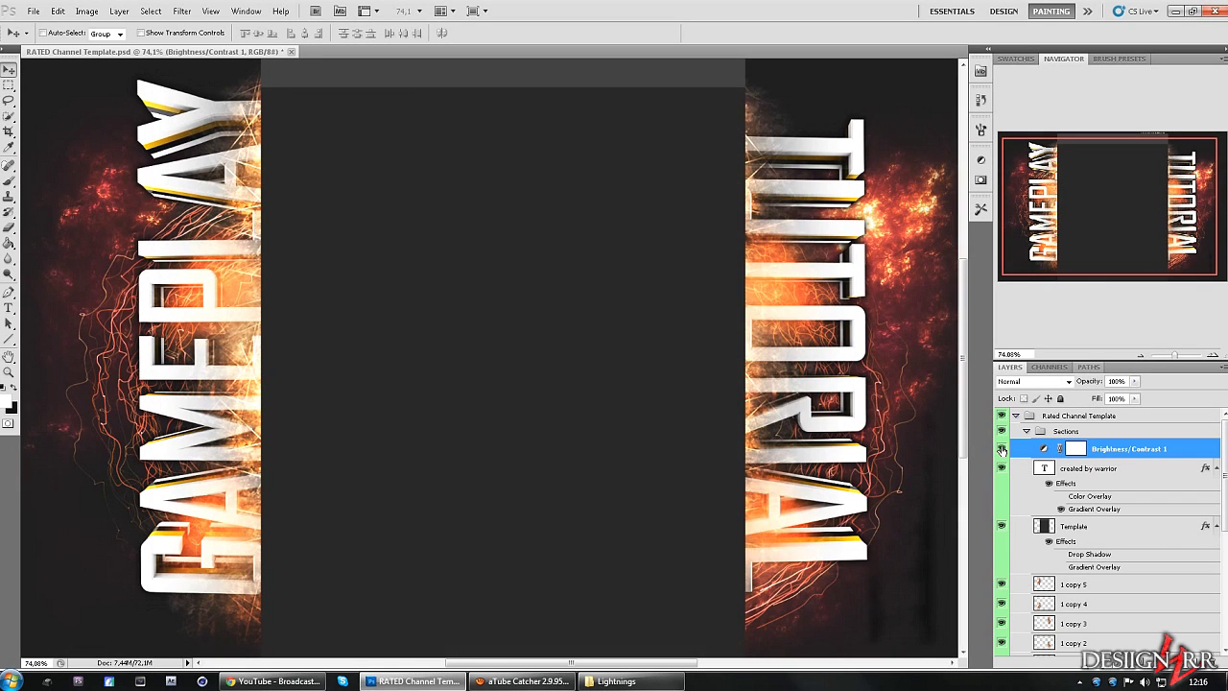
pyautogui.click(1001, 450)
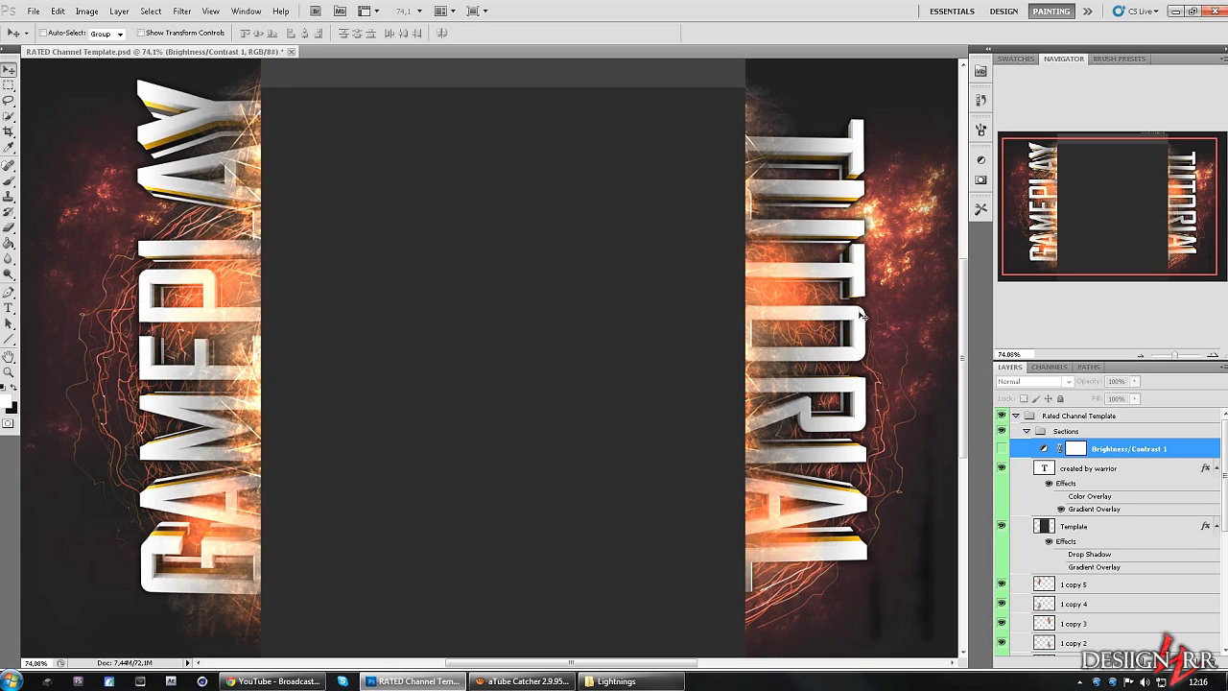
pyautogui.click(1001, 448)
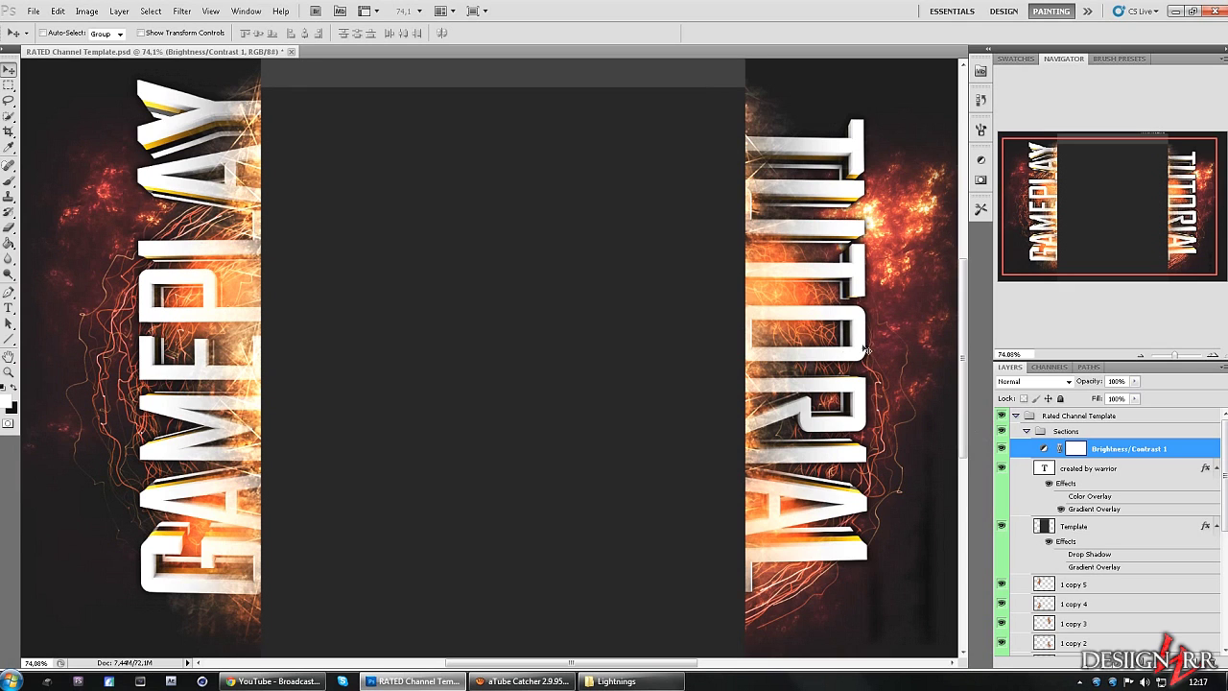
pyautogui.click(1001, 448)
pyautogui.click(1001, 448)
# Step: Scroll up and down the canvas to look over the template
pyautogui.scroll(1, 348, 284)
pyautogui.scroll(1, 452, 293)
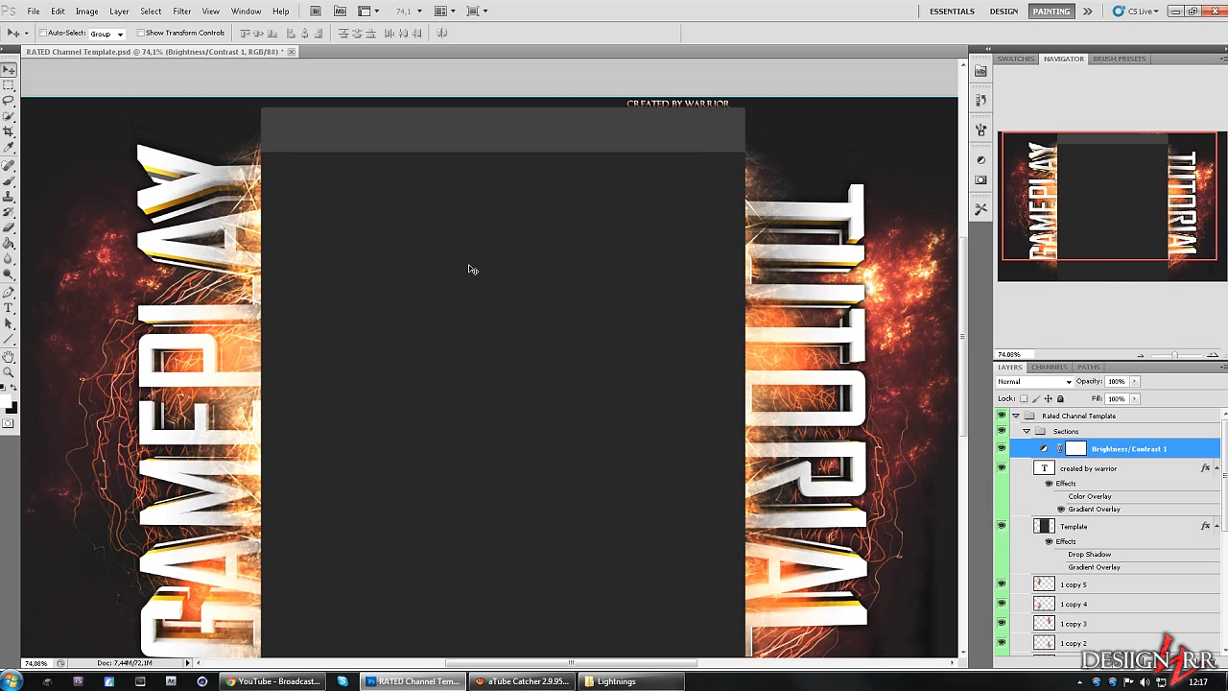
pyautogui.scroll(1, 793, 282)
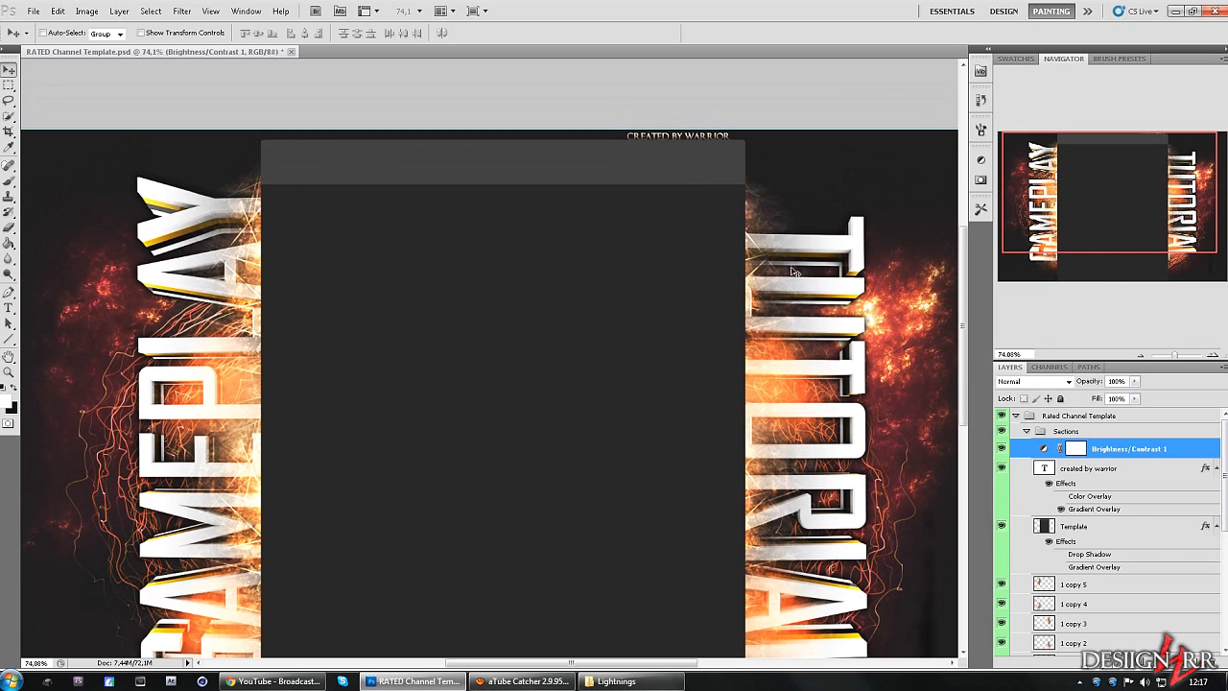
pyautogui.scroll(-1, 714, 376)
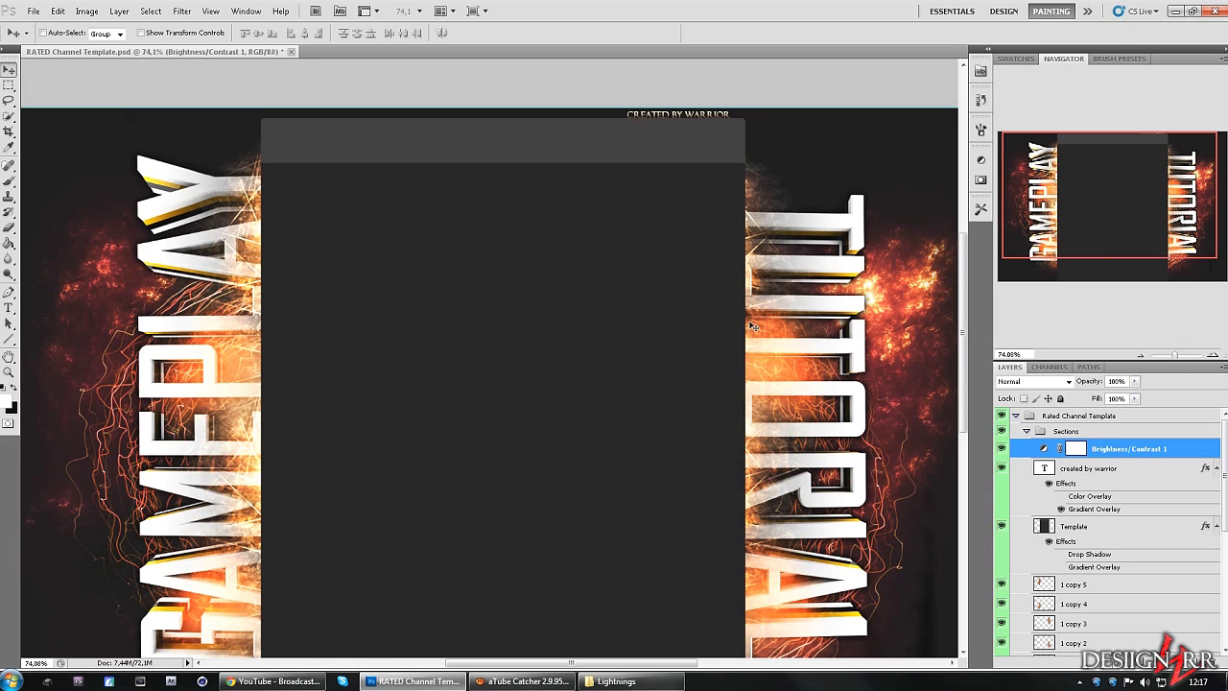
pyautogui.scroll(-2, 753, 327)
pyautogui.scroll(-3, 1062, 547)
pyautogui.scroll(-3, 1062, 547)
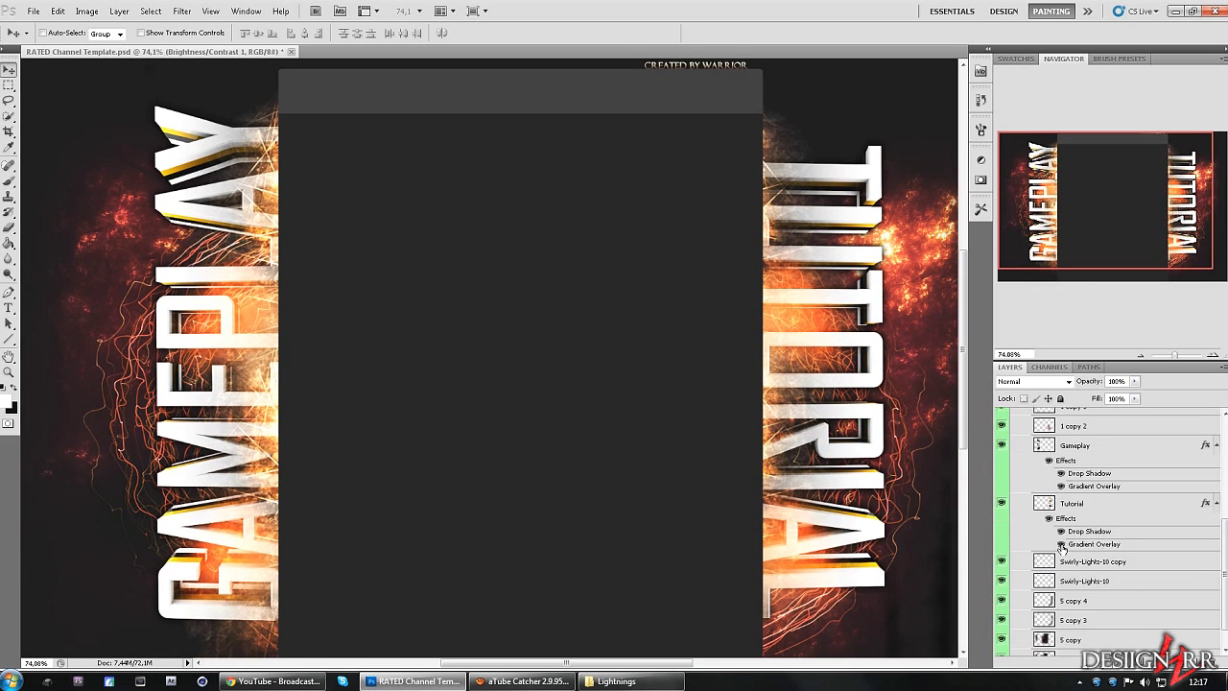
pyautogui.scroll(-1, 1062, 547)
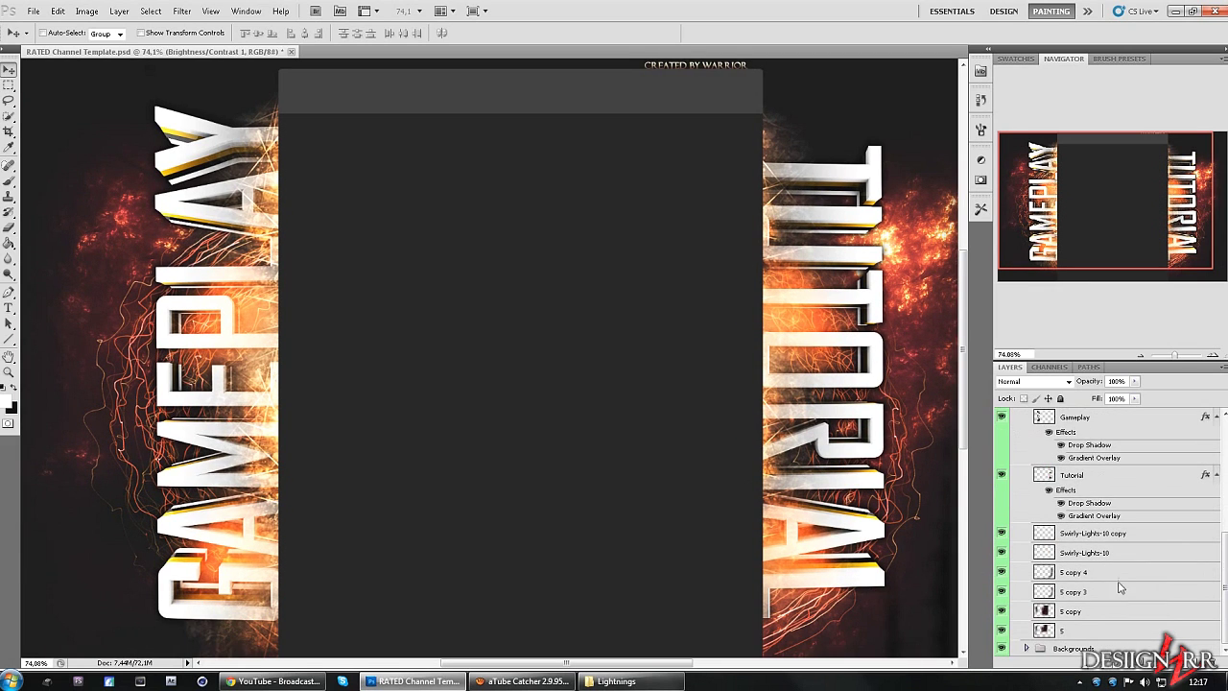
# Step: Hide and re-show the 5 copy and layer 5 lightning to compare, then zoom out to 36.8%
pyautogui.click(1046, 614)
pyautogui.click(1001, 611)
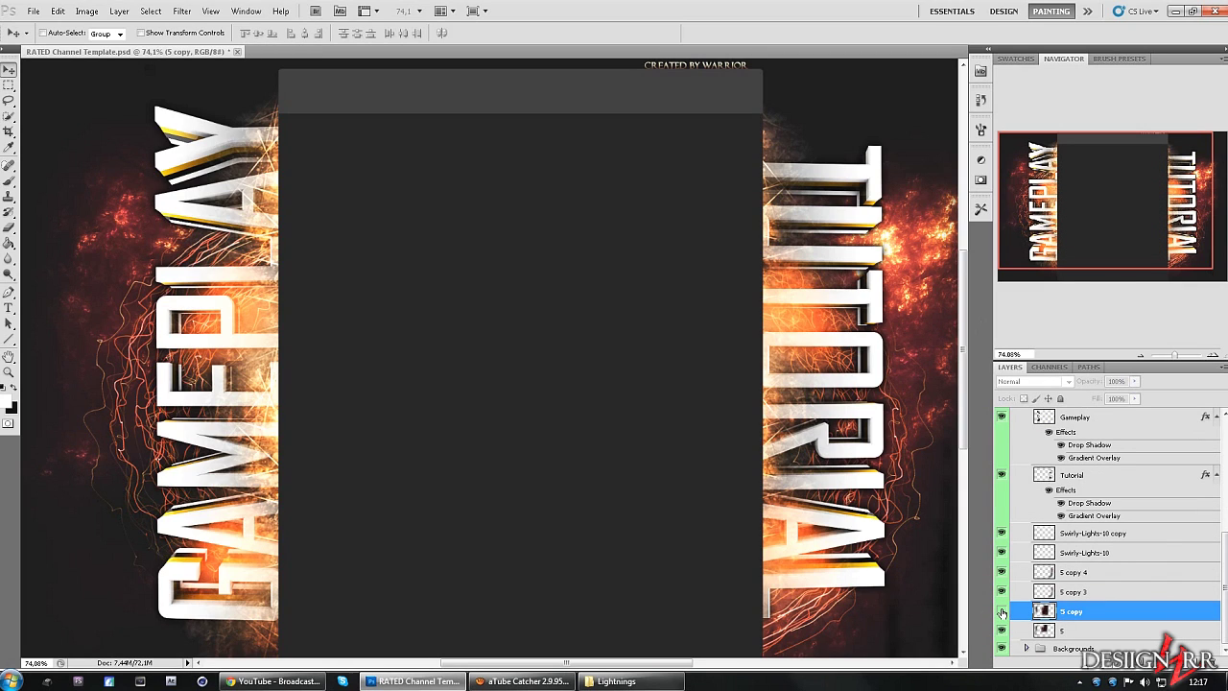
pyautogui.click(1000, 611)
pyautogui.click(1001, 611)
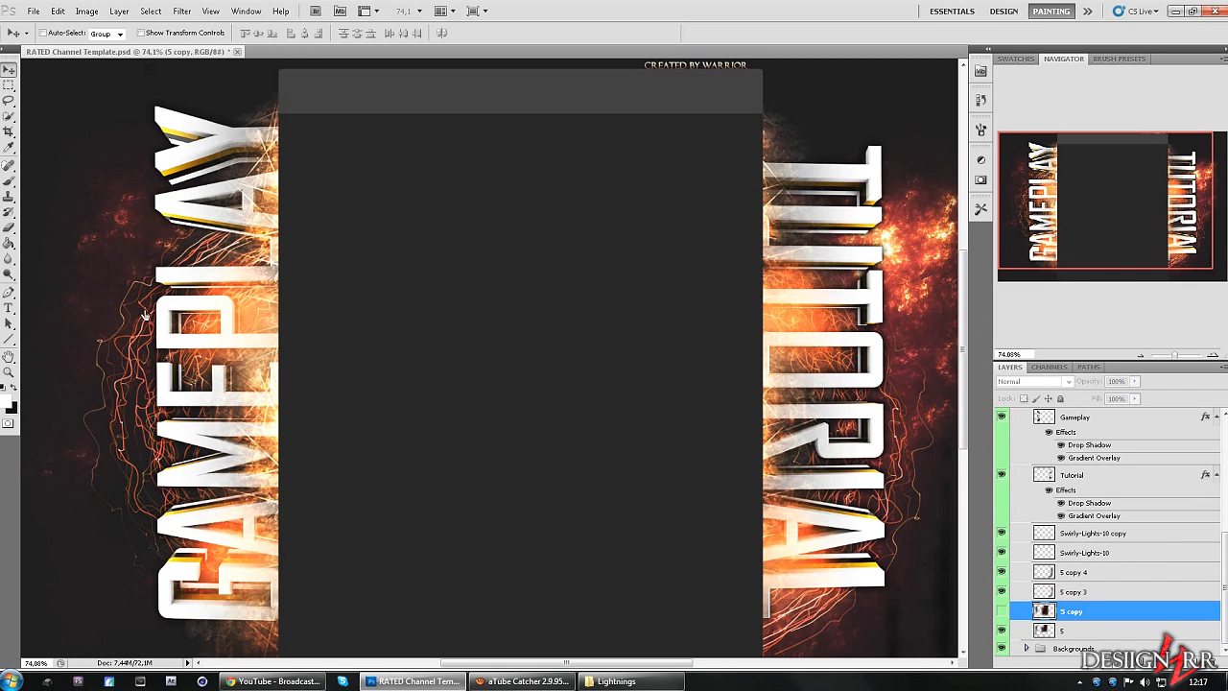
pyautogui.click(1001, 631)
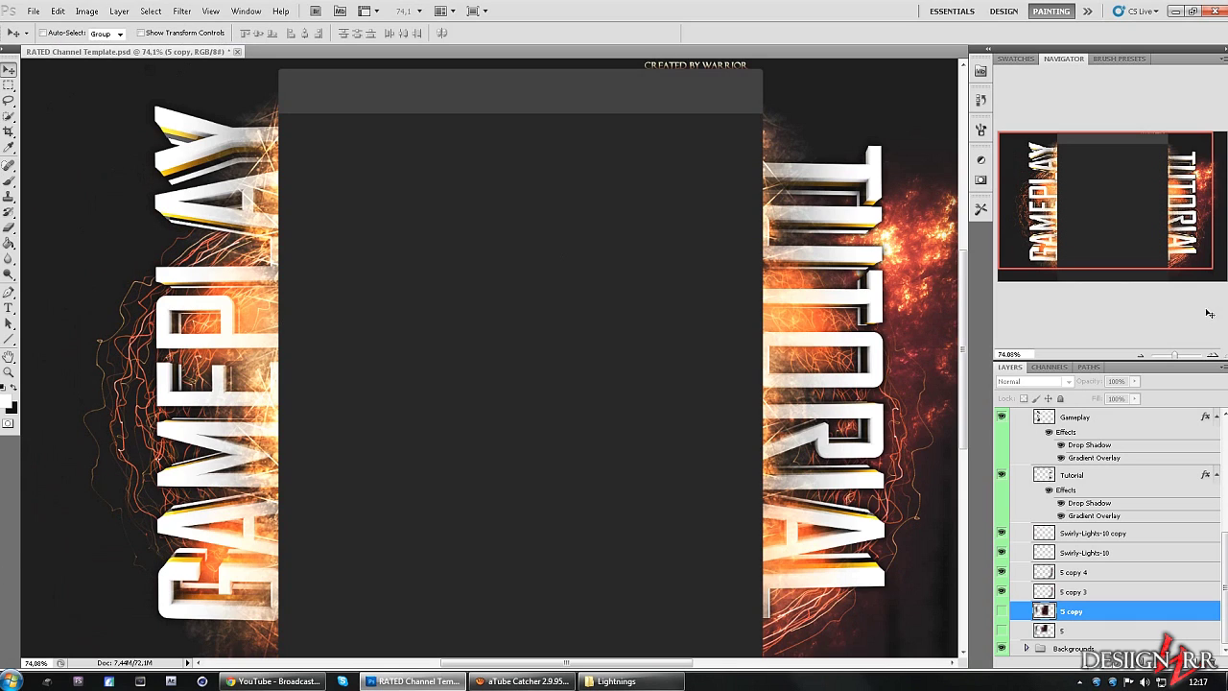
pyautogui.click(1000, 611)
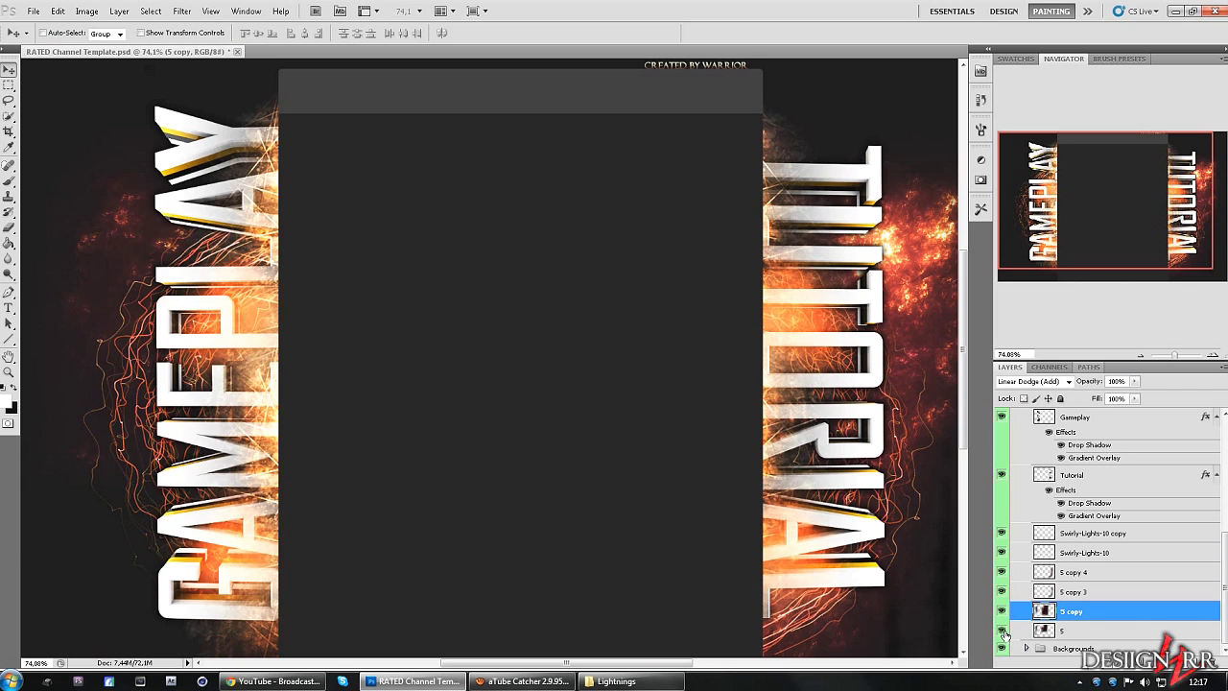
pyautogui.click(1002, 631)
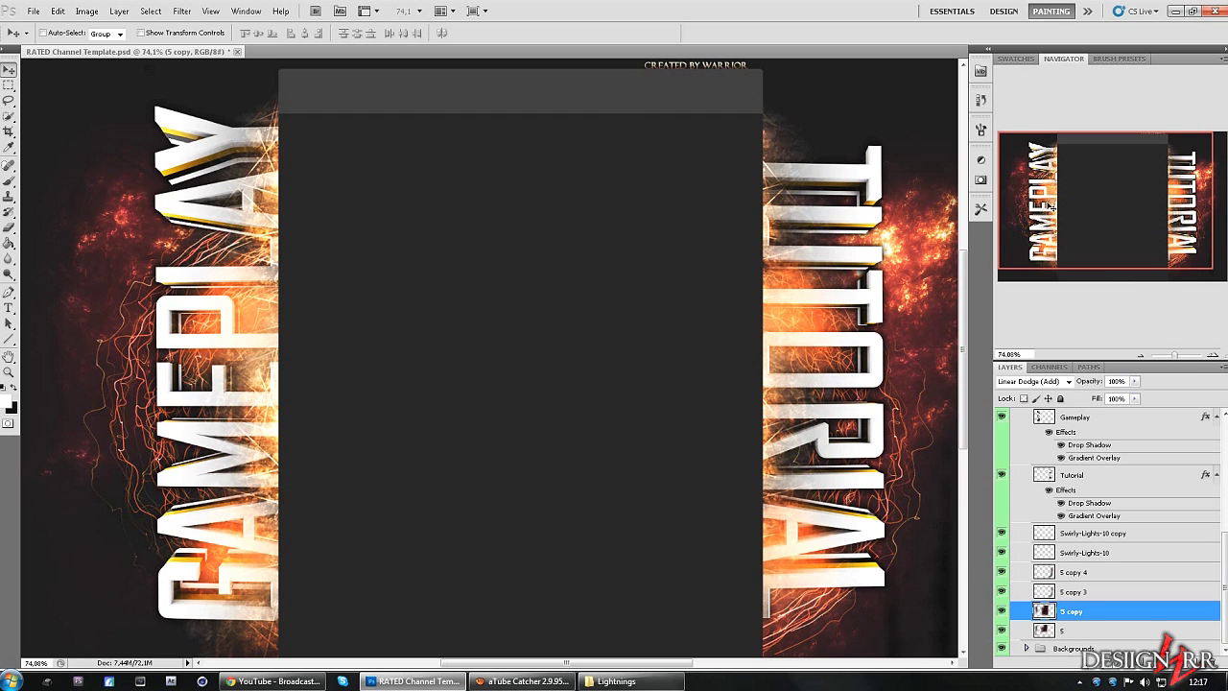
pyautogui.moveTo(1052, 206); pyautogui.dragTo(1067, 221)
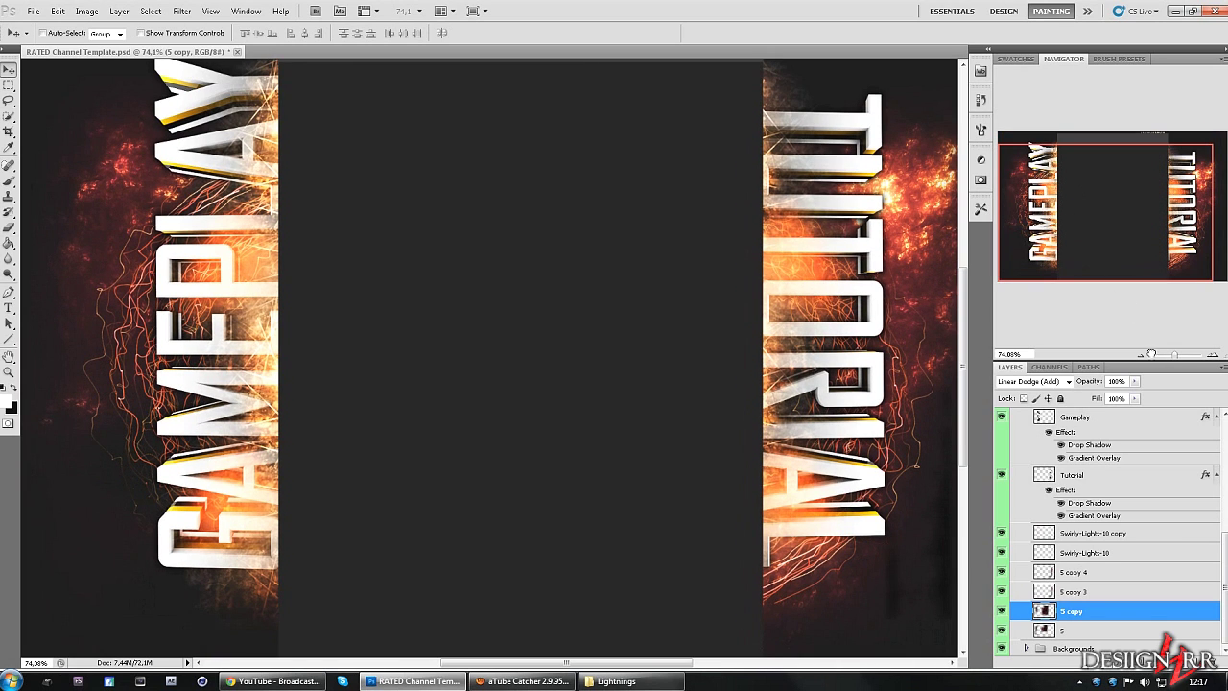
pyautogui.moveTo(1151, 354); pyautogui.dragTo(1142, 354)
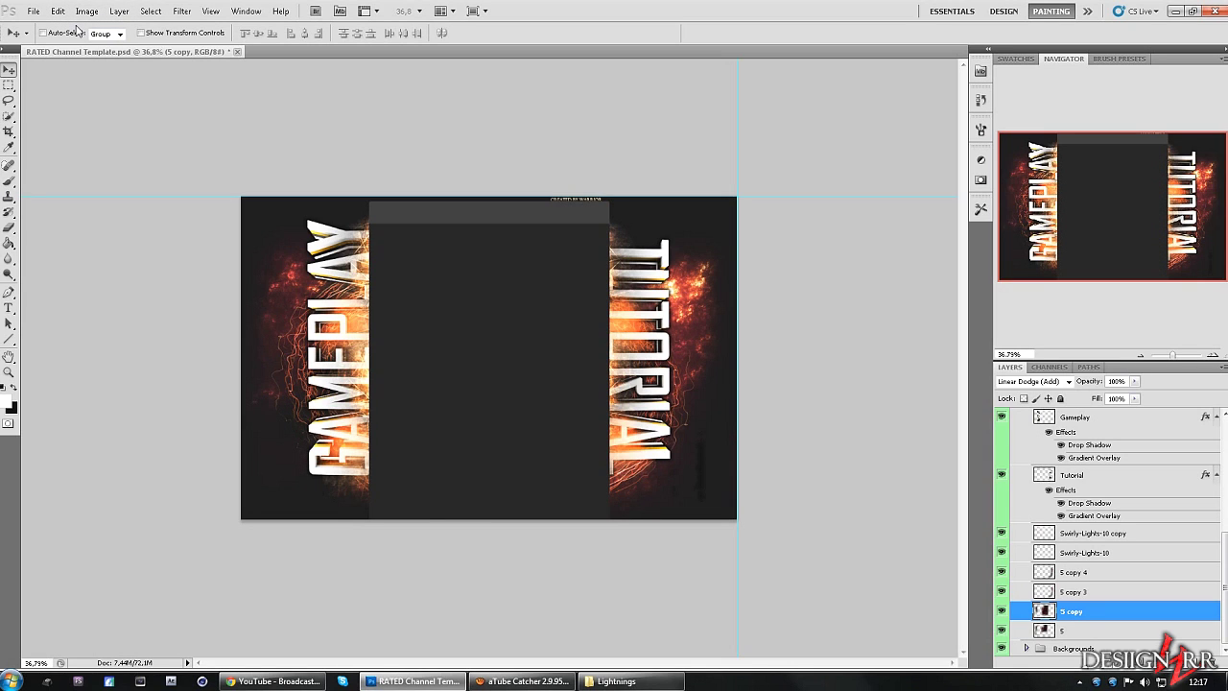
# Step: Resize the canvas to 2000 pixels high with a top-centre anchor, adding space below
pyautogui.click(85, 12)
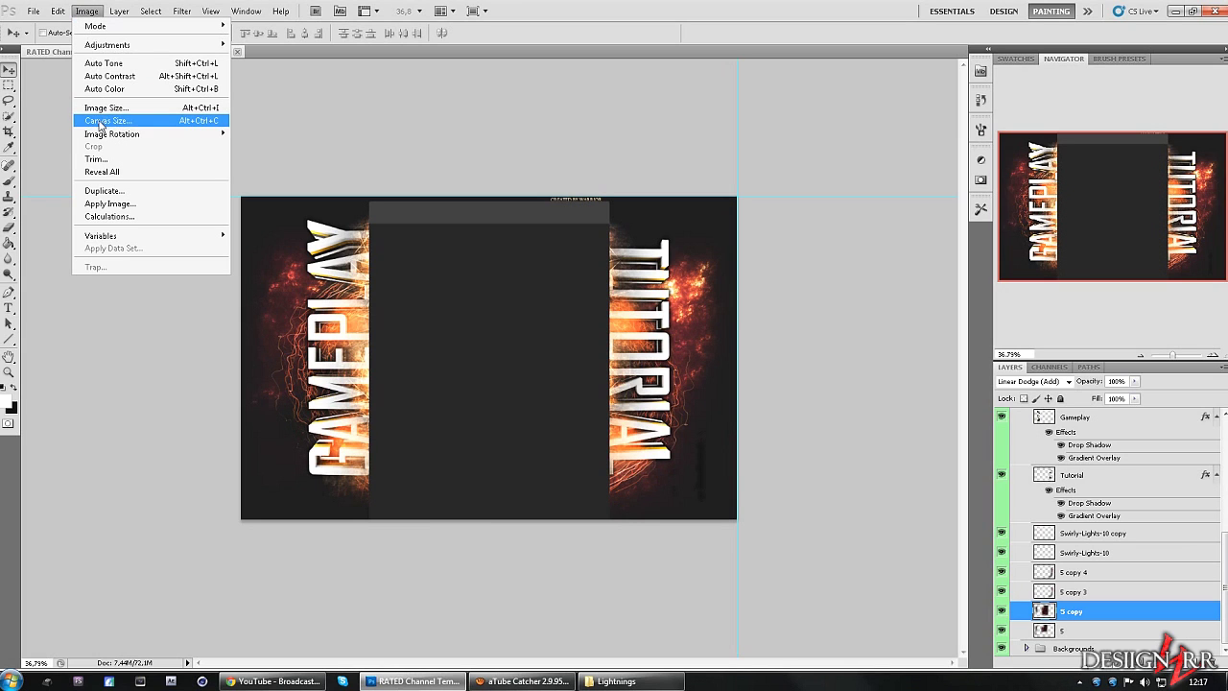
pyautogui.click(101, 123)
pyautogui.click(840, 262)
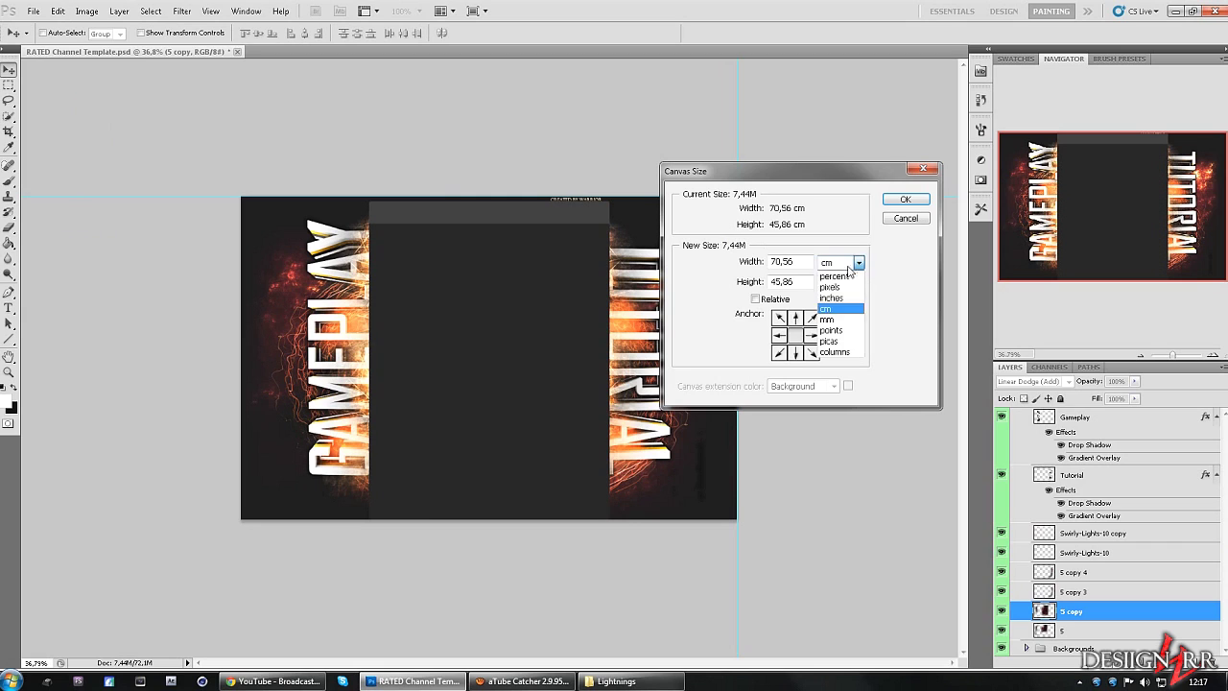
pyautogui.click(835, 276)
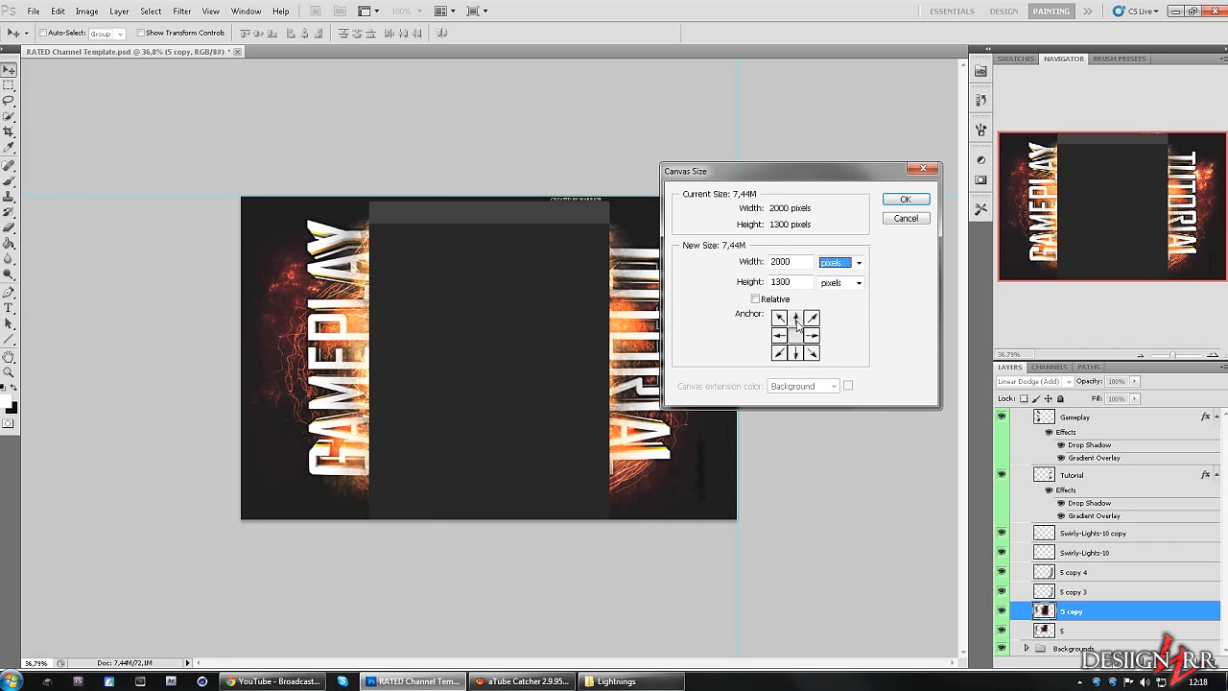
pyautogui.click(795, 319)
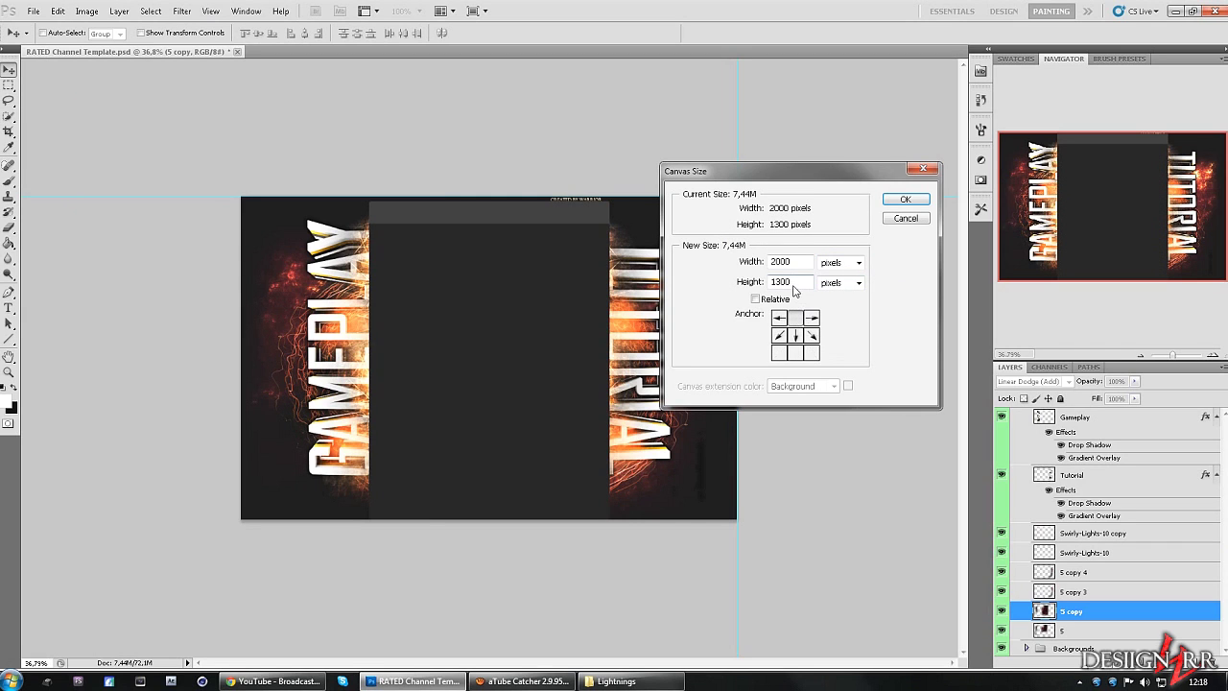
pyautogui.doubleClick(797, 282)
pyautogui.write('2000')
pyautogui.click(901, 200)
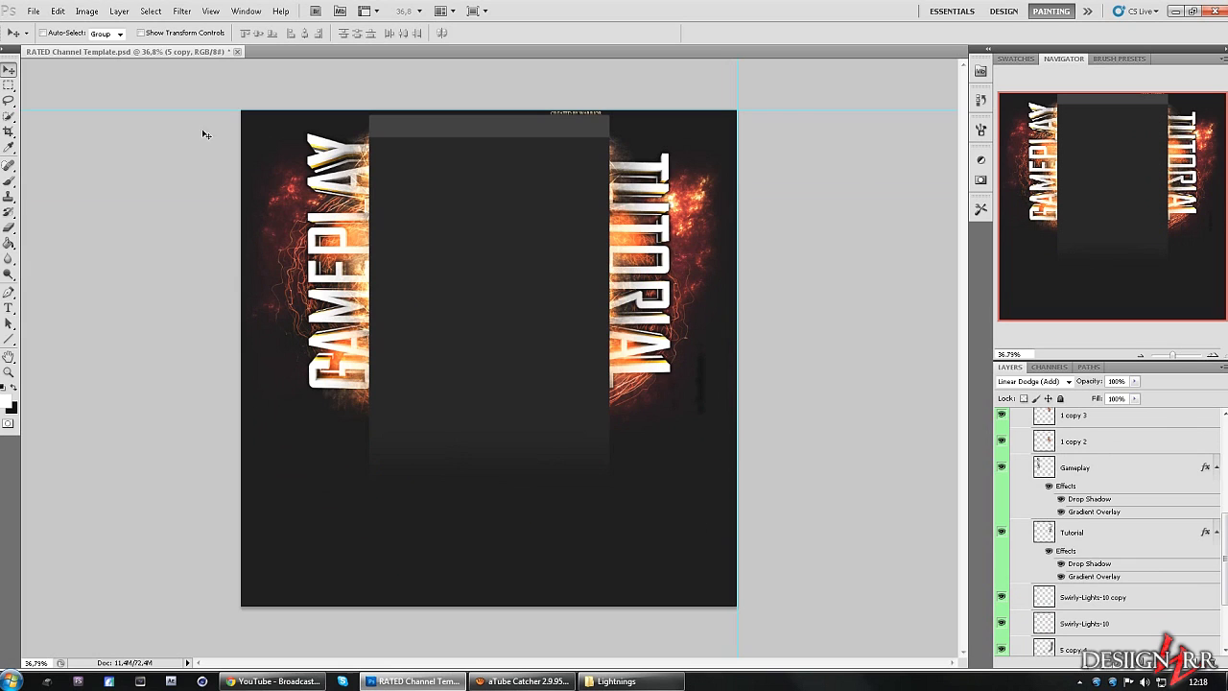
pyautogui.click(33, 10)
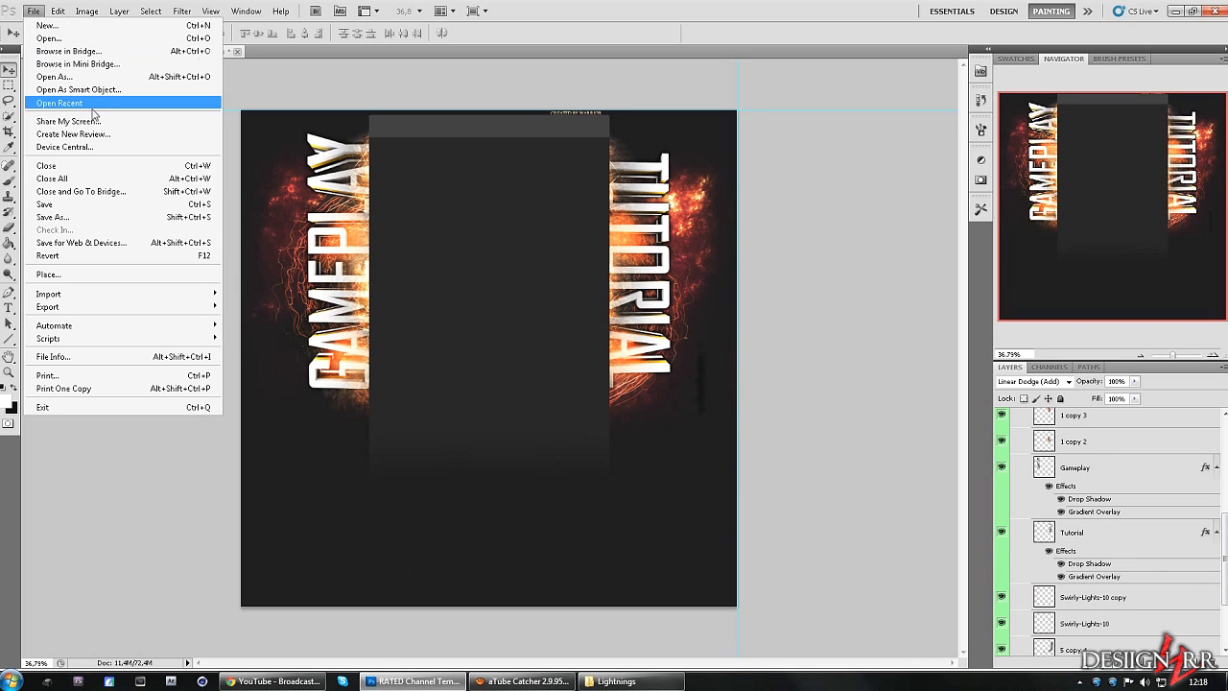
pyautogui.click(106, 250)
pyautogui.hotkey('ctrl', 'shift', 'alt', 's')
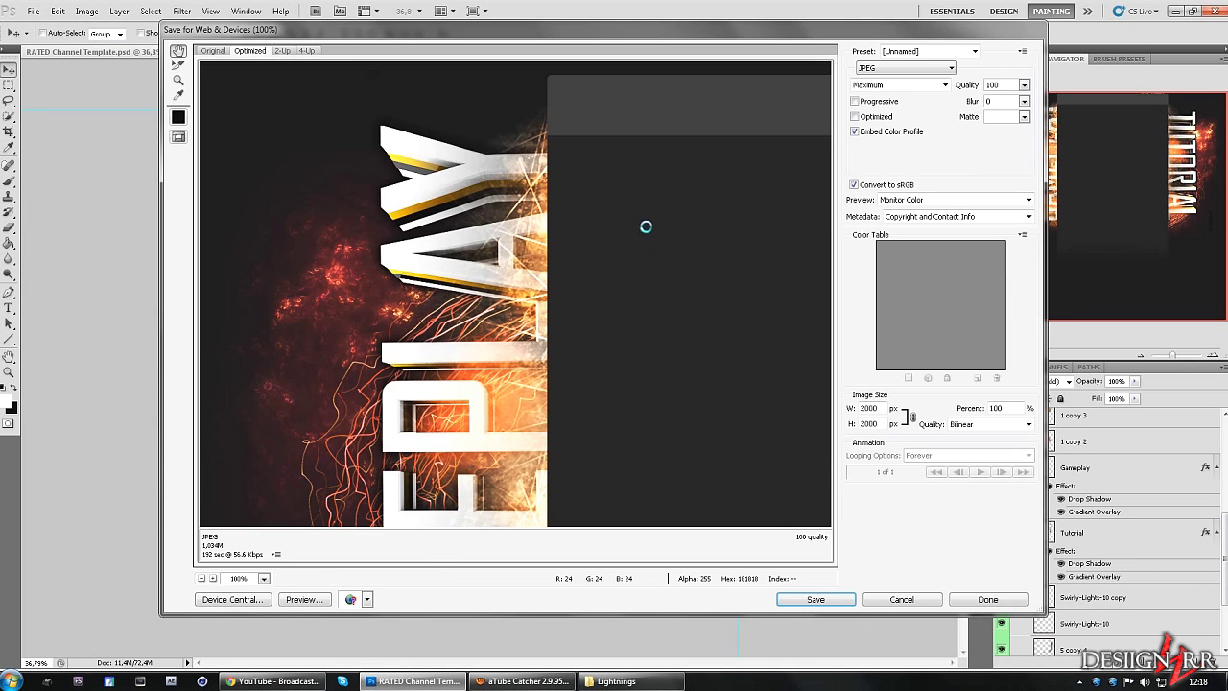
pyautogui.moveTo(645, 226); pyautogui.dragTo(596, 203)
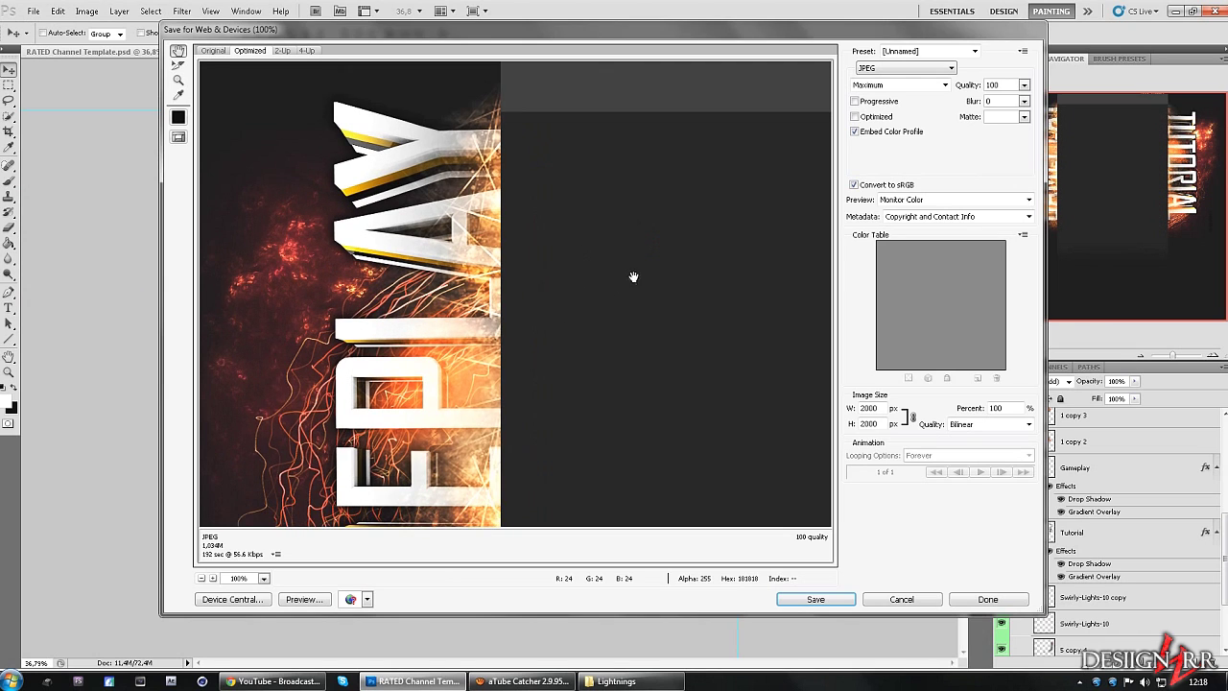
pyautogui.moveTo(633, 275); pyautogui.dragTo(631, 123)
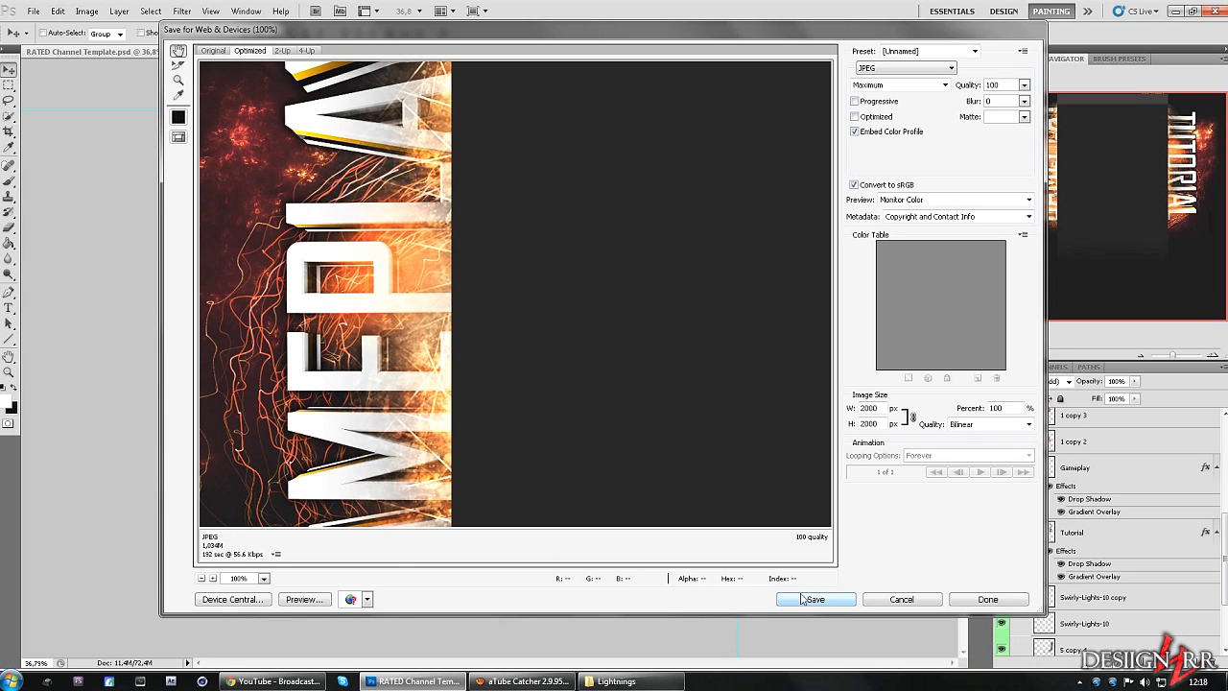
pyautogui.click(892, 600)
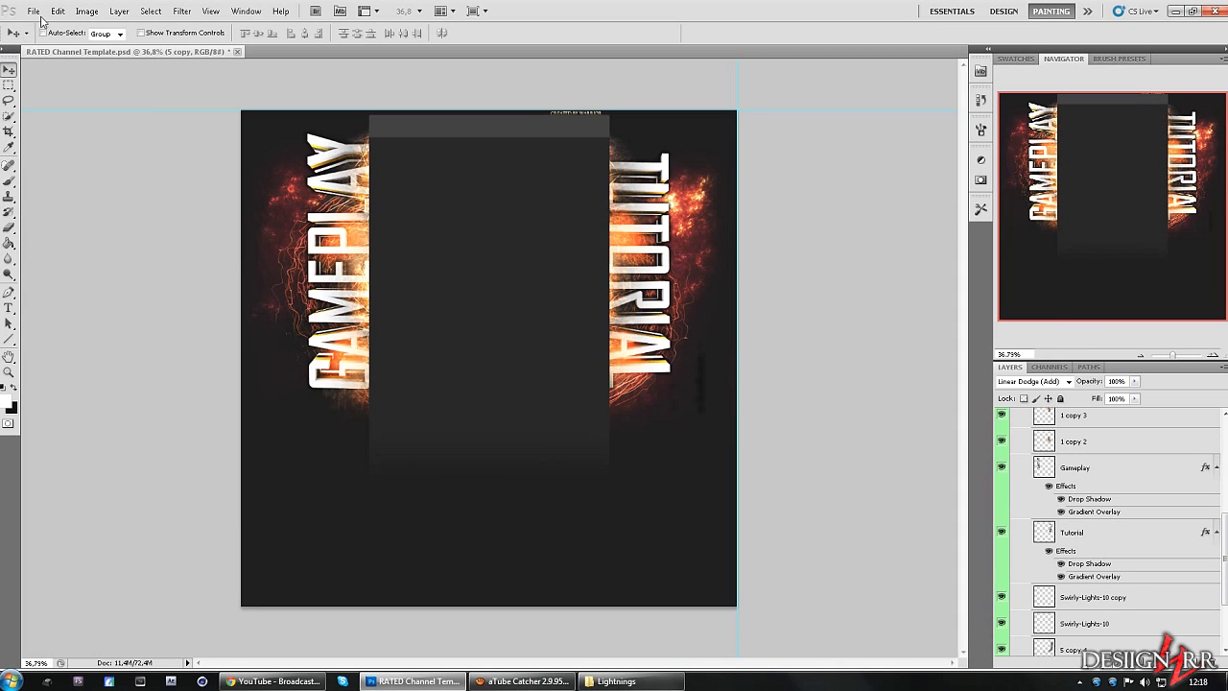
# Step: Set the canvas height in pixels back to 1300 and accept clipping the bottom area
pyautogui.click(35, 12)
pyautogui.moveTo(86, 11)
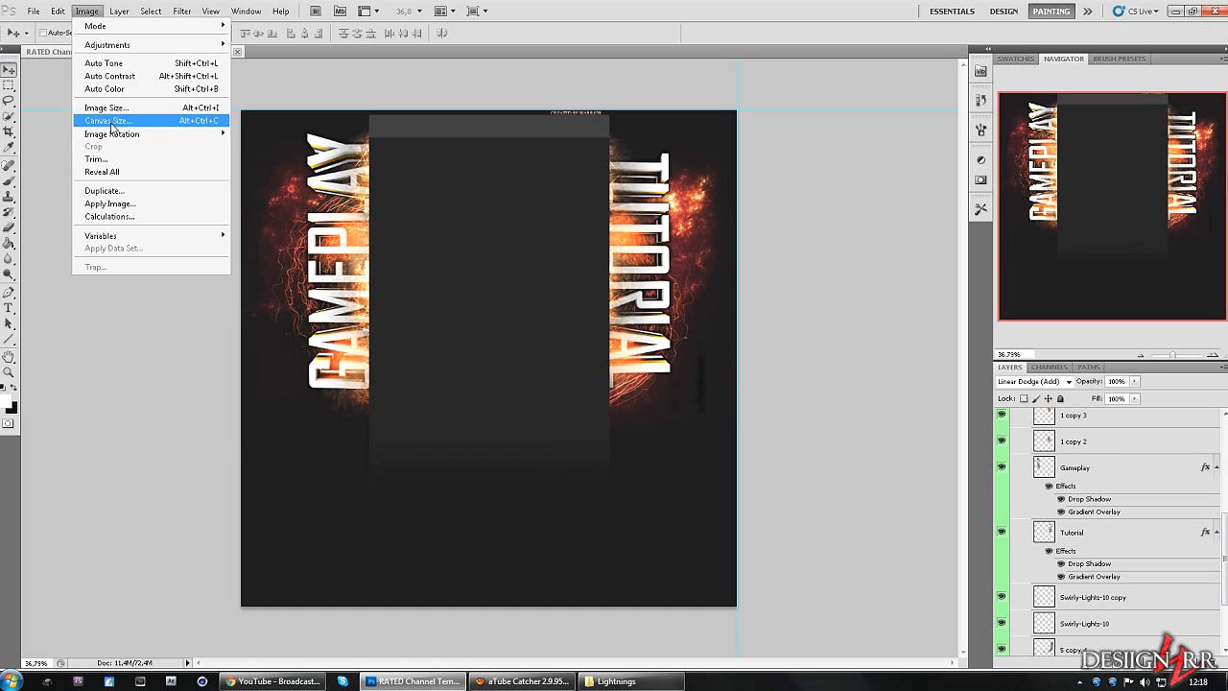
pyautogui.click(107, 121)
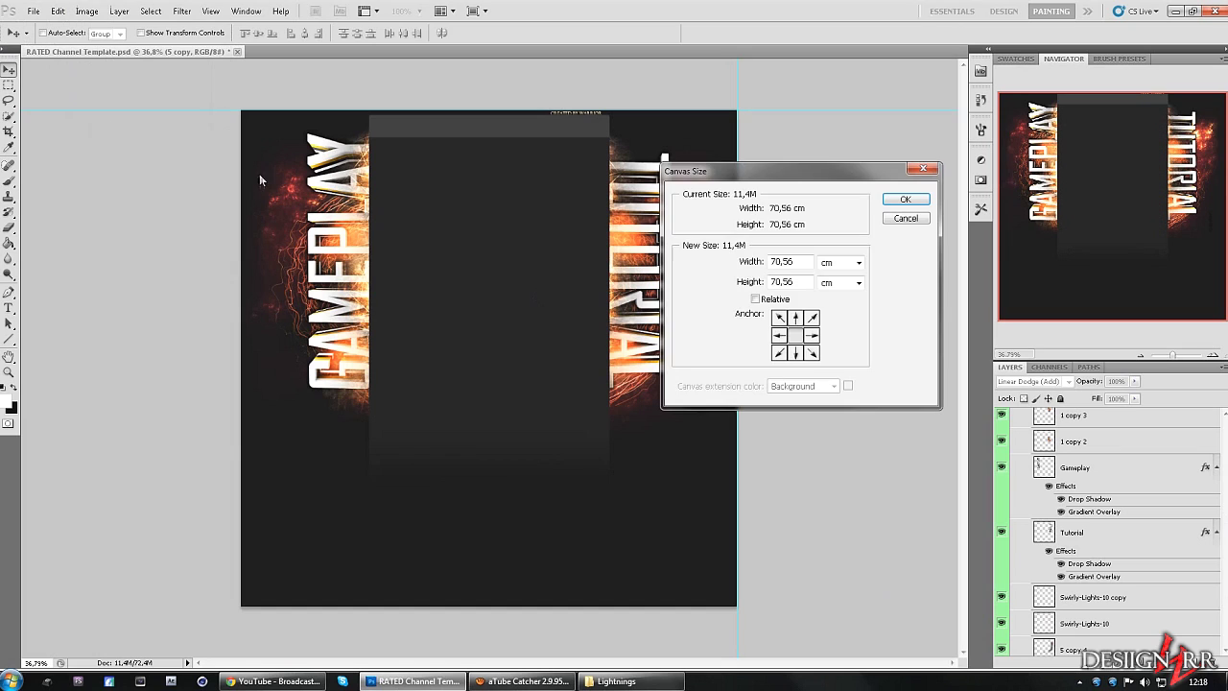
pyautogui.click(836, 263)
pyautogui.click(829, 287)
pyautogui.press('Tab')
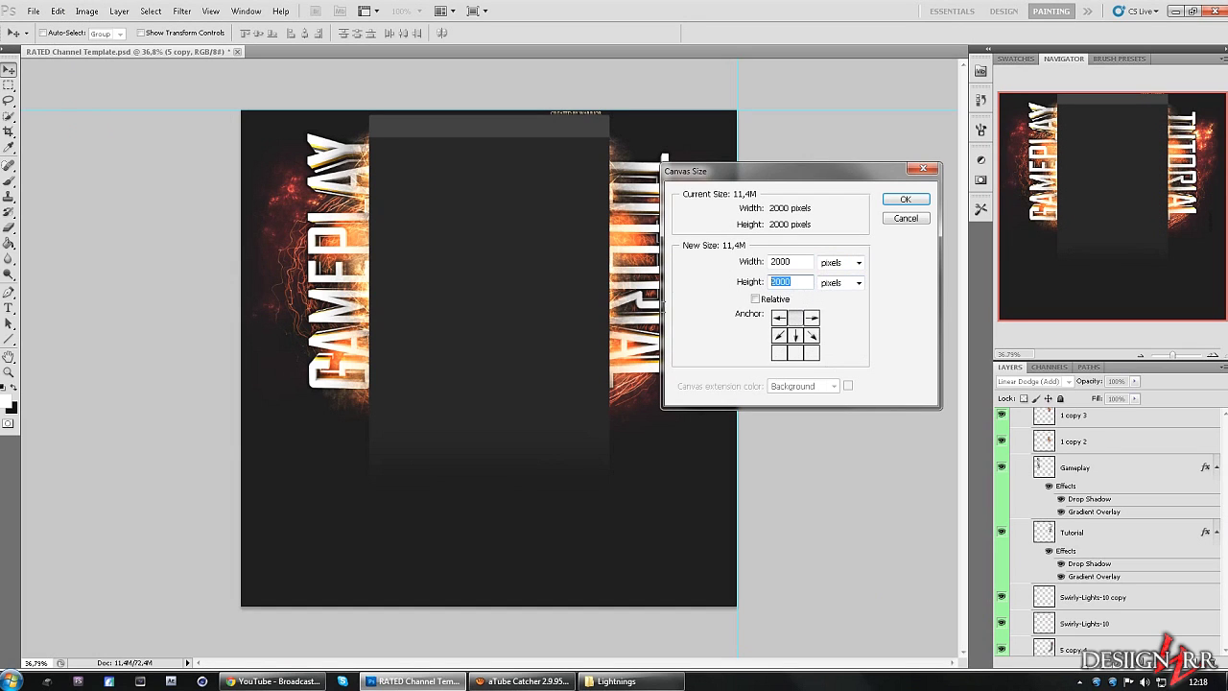
pyautogui.write('1000')
pyautogui.press('Return')
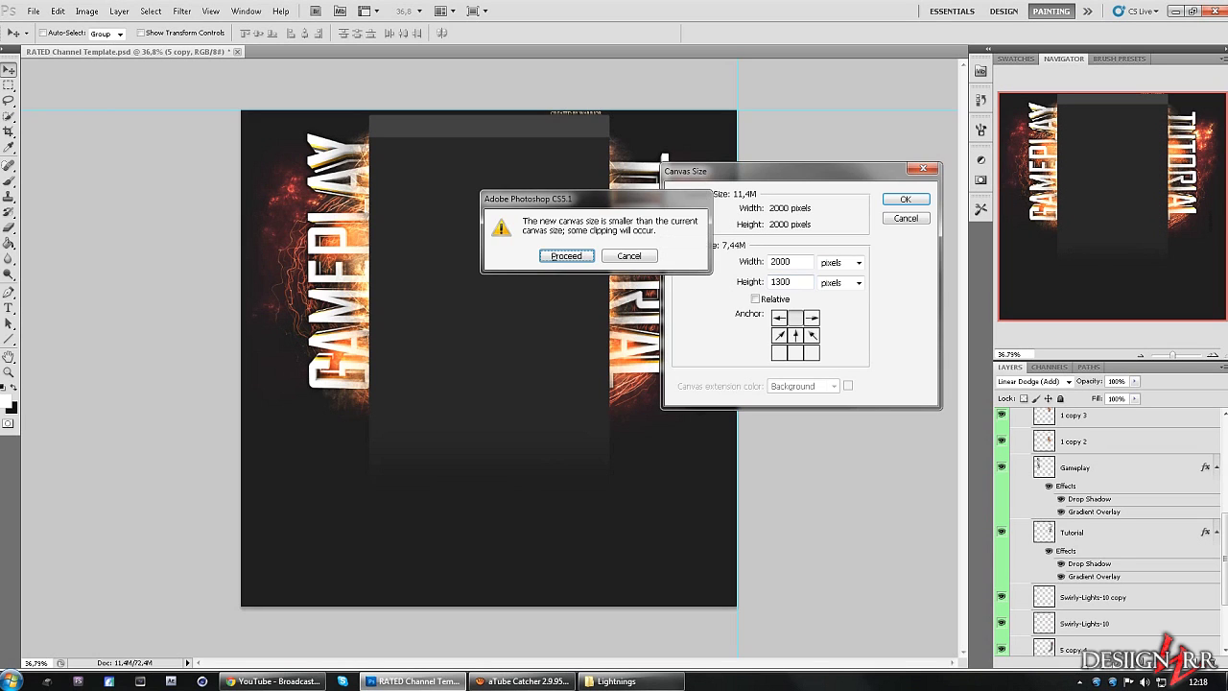
pyautogui.press('Return')
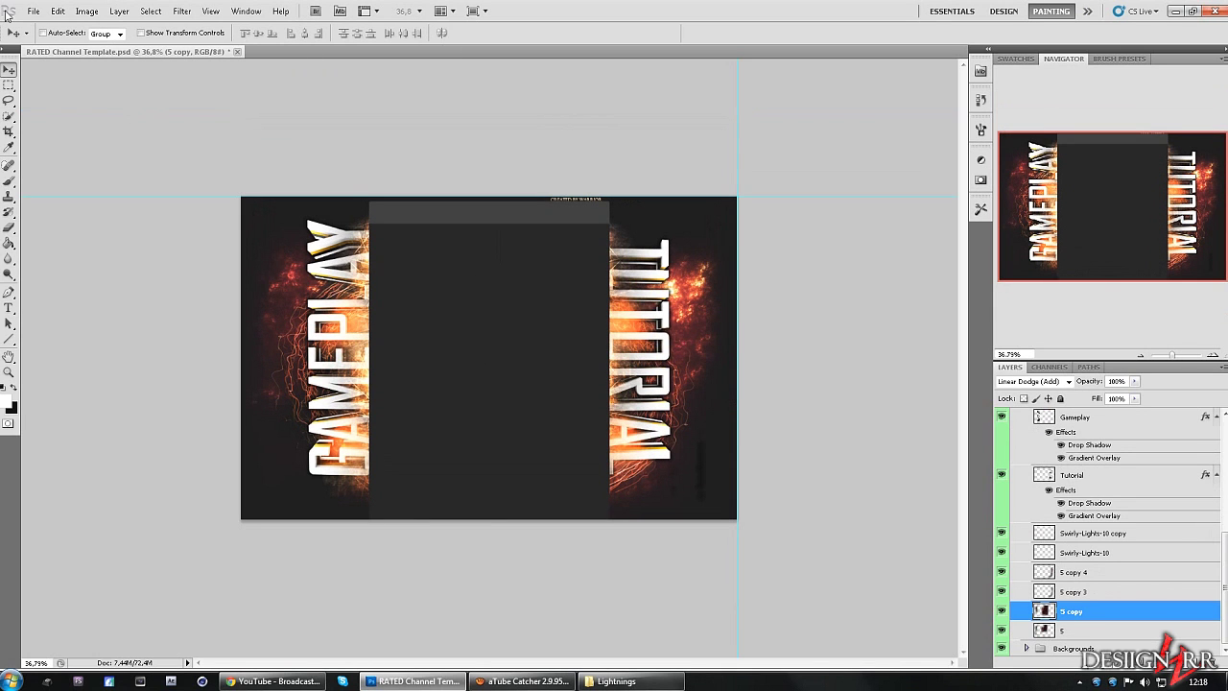
# Step: Preview the template in Save for Web & Devices and pan over the GAMEPLAY lettering
pyautogui.click(33, 10)
pyautogui.click(77, 238)
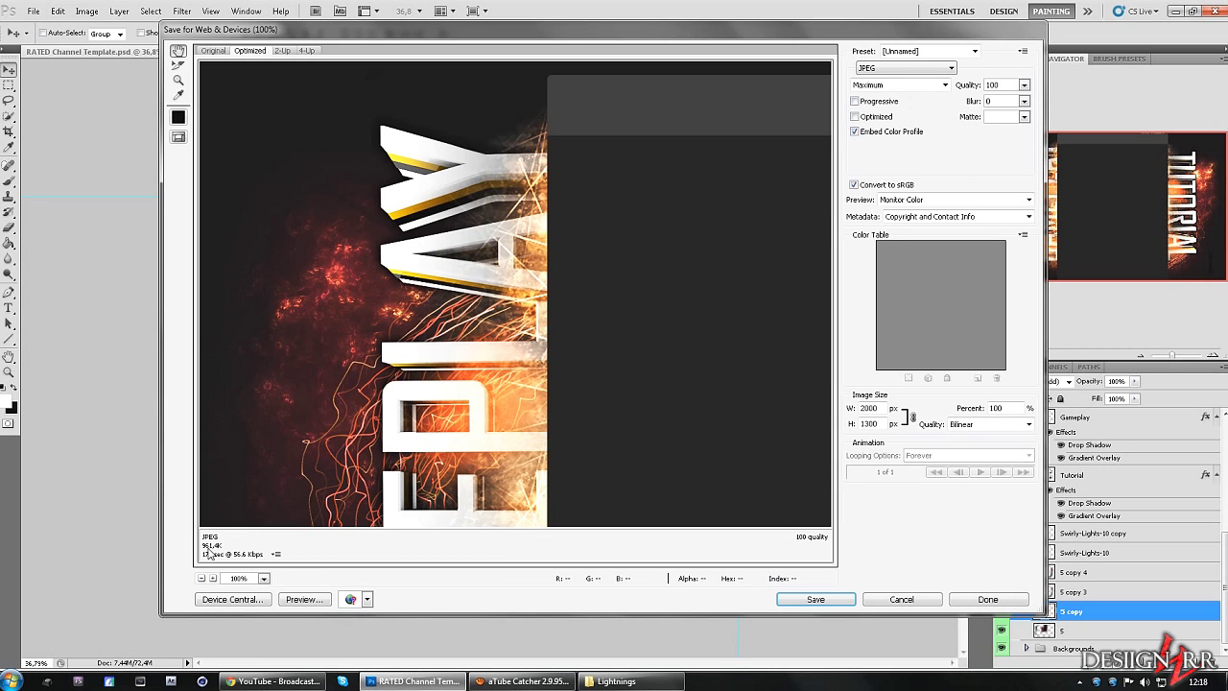
pyautogui.moveTo(318, 411); pyautogui.dragTo(290, 310)
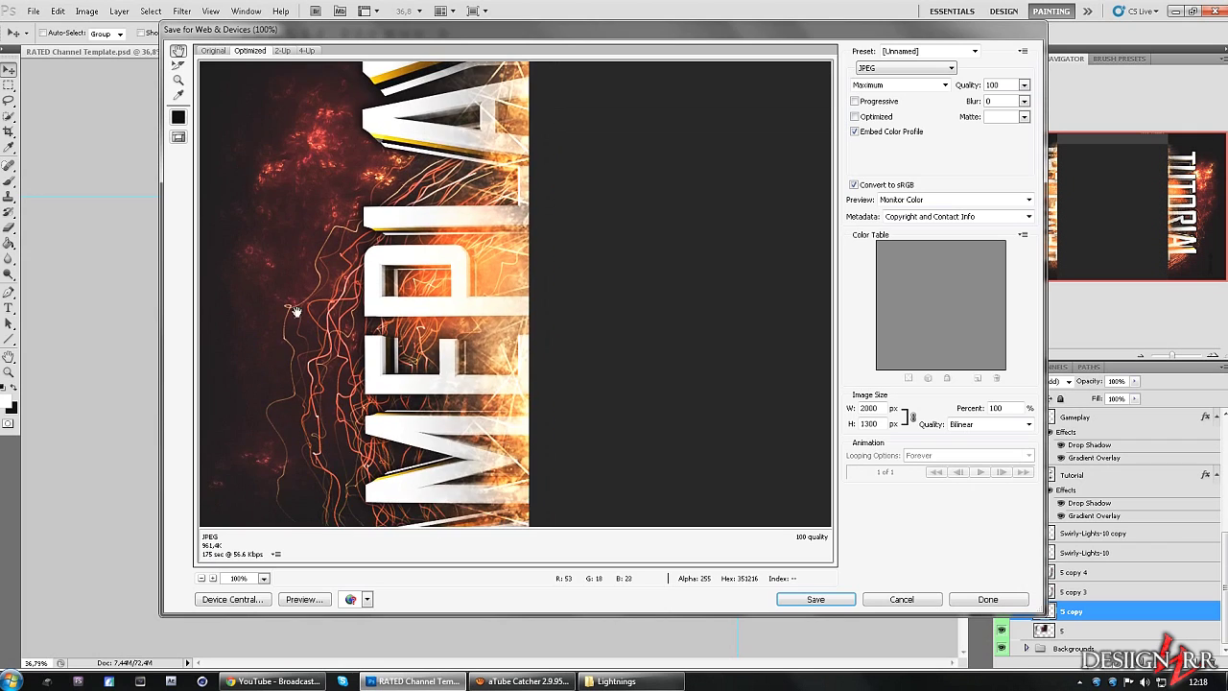
pyautogui.moveTo(286, 454); pyautogui.dragTo(288, 298)
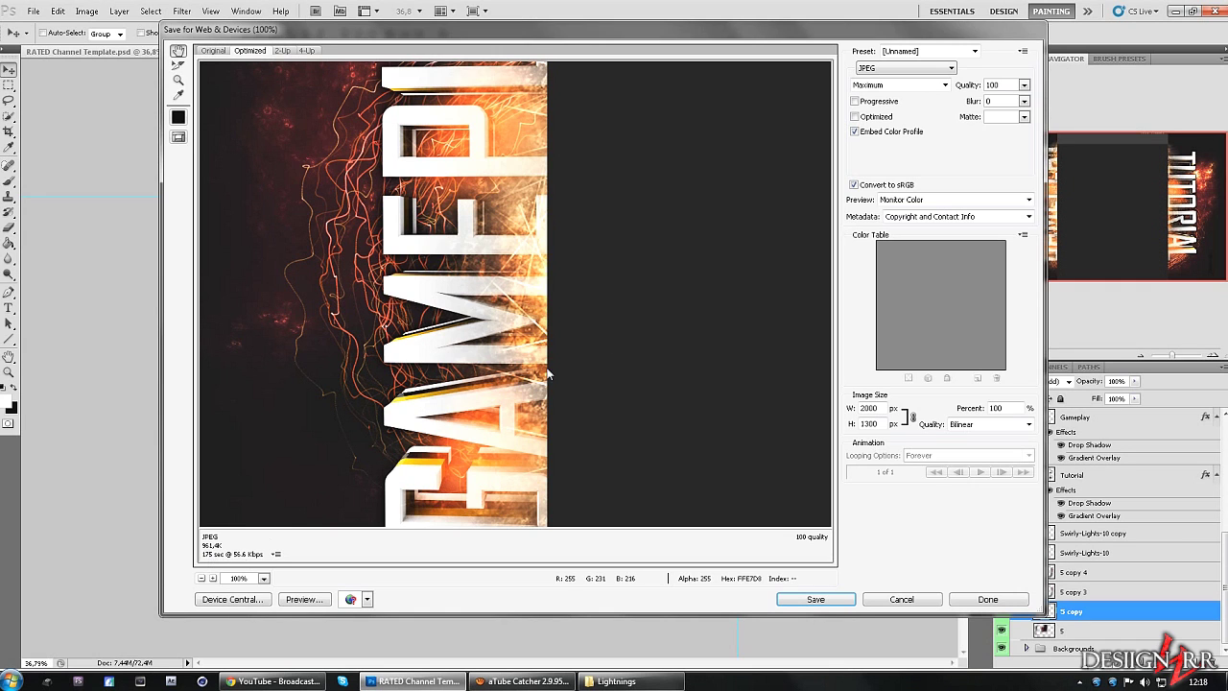
pyautogui.moveTo(549, 374)
pyautogui.mouseDown()
pyautogui.moveTo(394, 249)
pyautogui.moveTo(563, 535)
pyautogui.mouseUp()
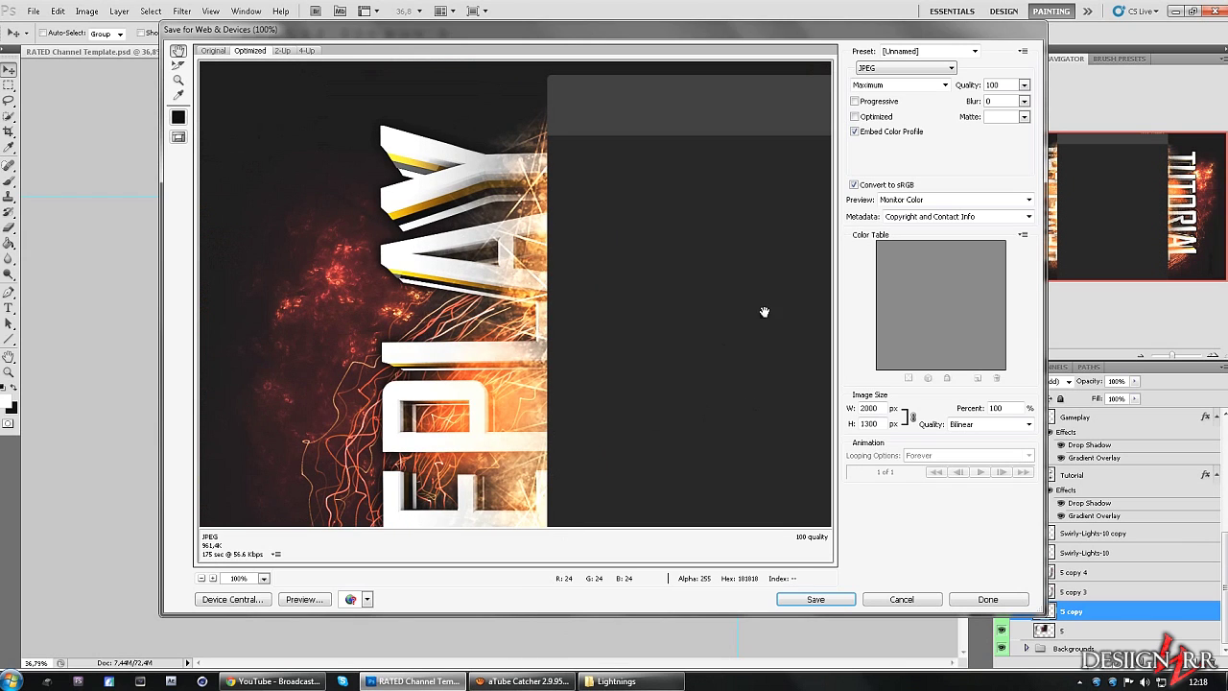
pyautogui.moveTo(761, 310)
pyautogui.mouseDown()
pyautogui.moveTo(362, 214)
pyautogui.moveTo(550, 236)
pyautogui.moveTo(627, 337)
pyautogui.moveTo(461, 255)
pyautogui.moveTo(448, 318)
pyautogui.moveTo(391, 326)
pyautogui.moveTo(452, 265)
pyautogui.moveTo(375, 241)
pyautogui.moveTo(529, 204)
pyautogui.moveTo(575, 335)
pyautogui.mouseUp()
# Step: Try the PNG-24 export format and pan the preview to the CREATED BY WARRIOR credit
pyautogui.click(875, 70)
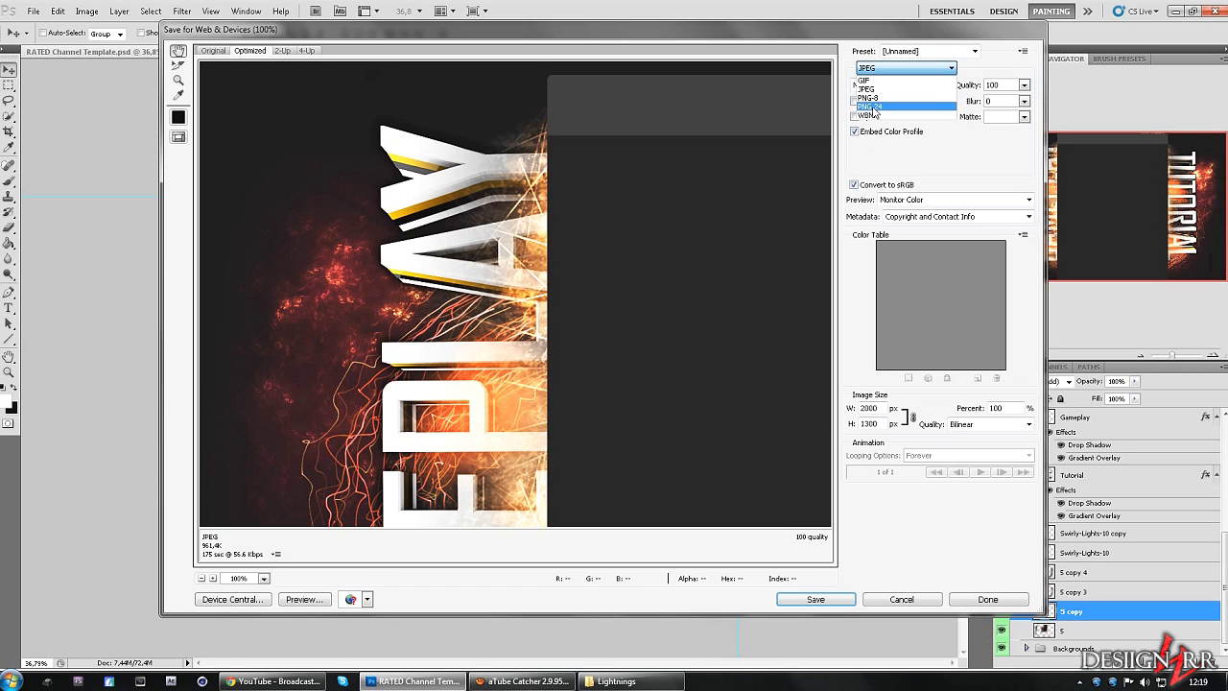
pyautogui.click(886, 151)
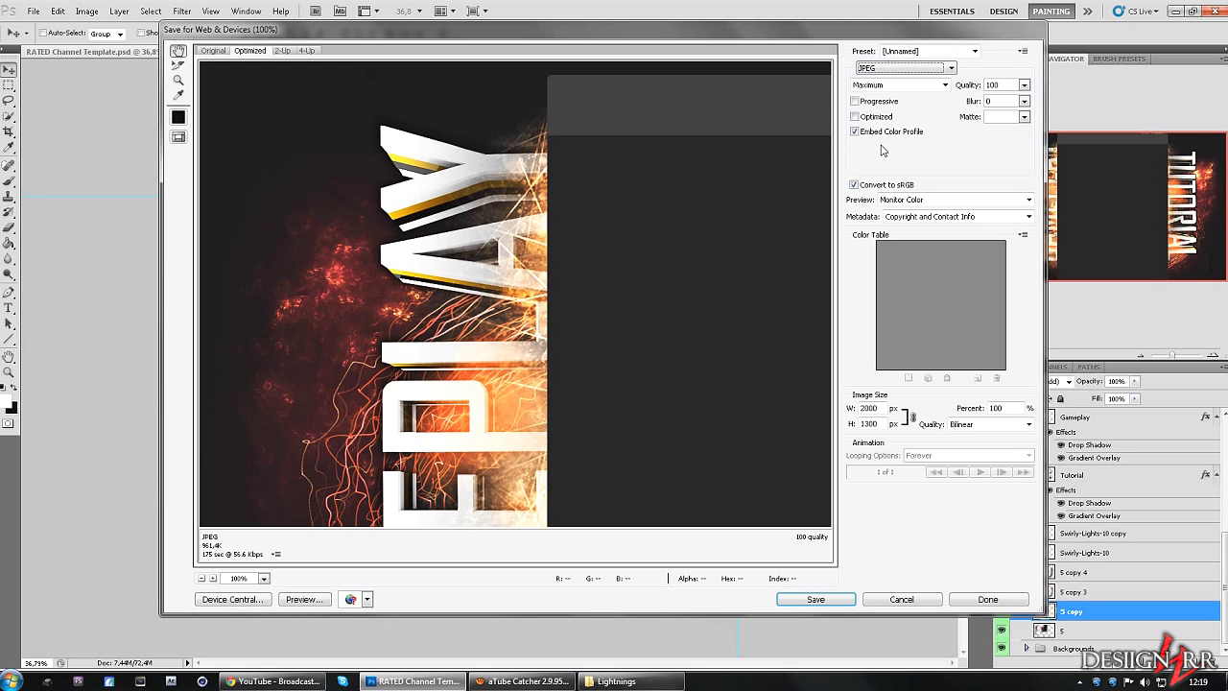
pyautogui.click(876, 69)
pyautogui.click(869, 106)
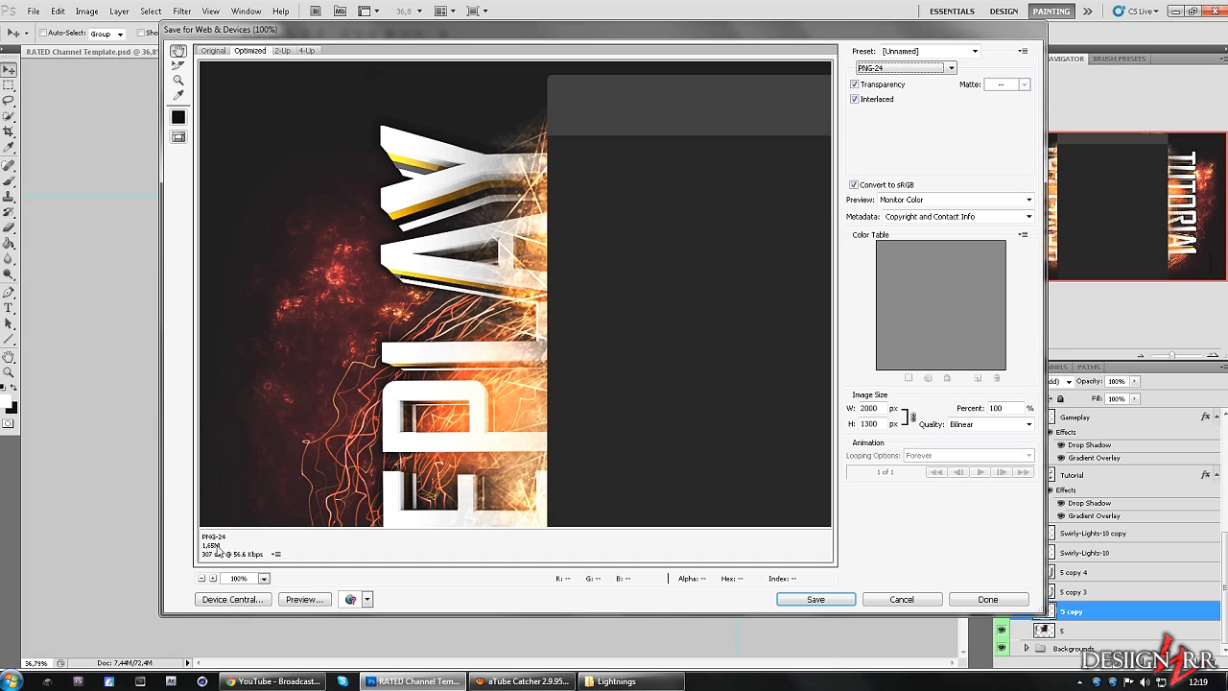
pyautogui.moveTo(771, 174); pyautogui.dragTo(505, 191)
pyautogui.moveTo(638, 174); pyautogui.dragTo(557, 173)
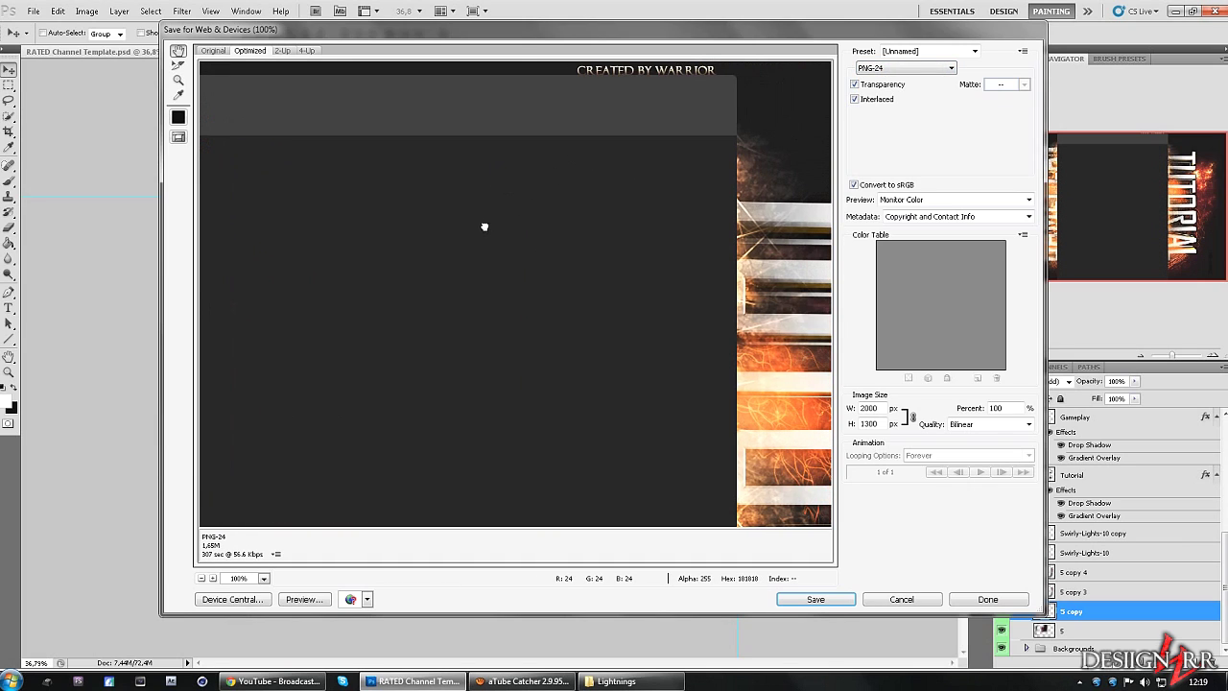
# Step: Switch the export format back to JPEG and inspect the TUTORIAL and GAMEPLAY lettering
pyautogui.click(888, 68)
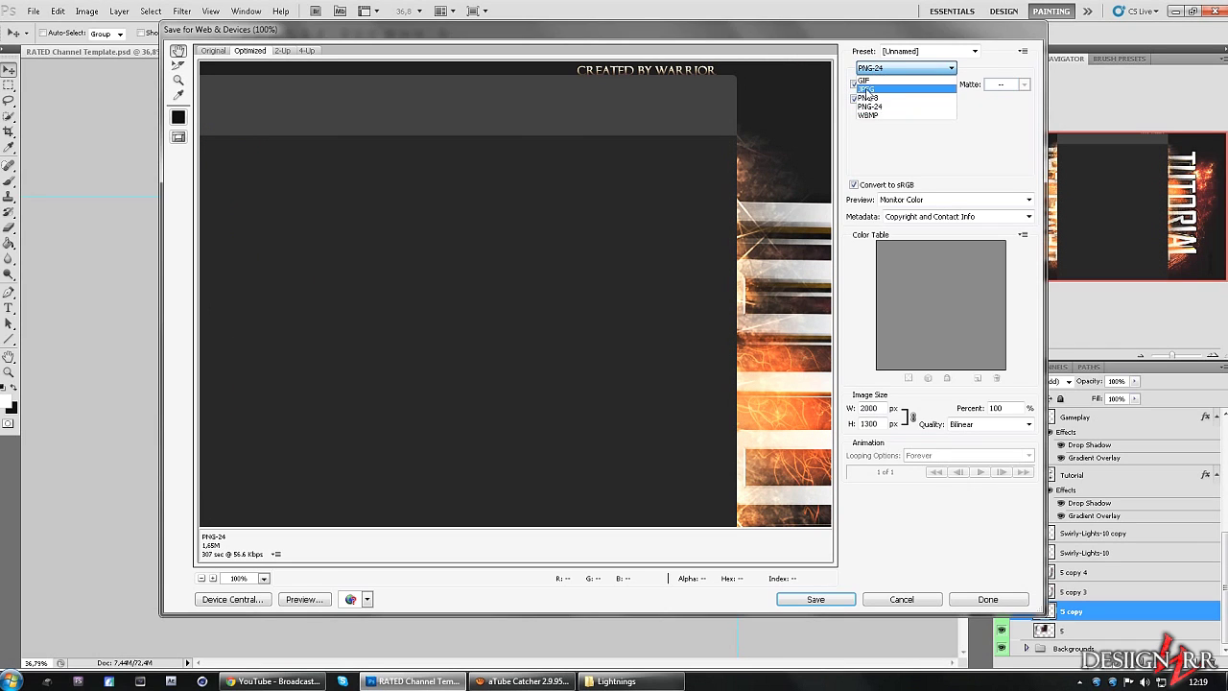
pyautogui.click(868, 89)
pyautogui.moveTo(637, 190); pyautogui.dragTo(497, 232)
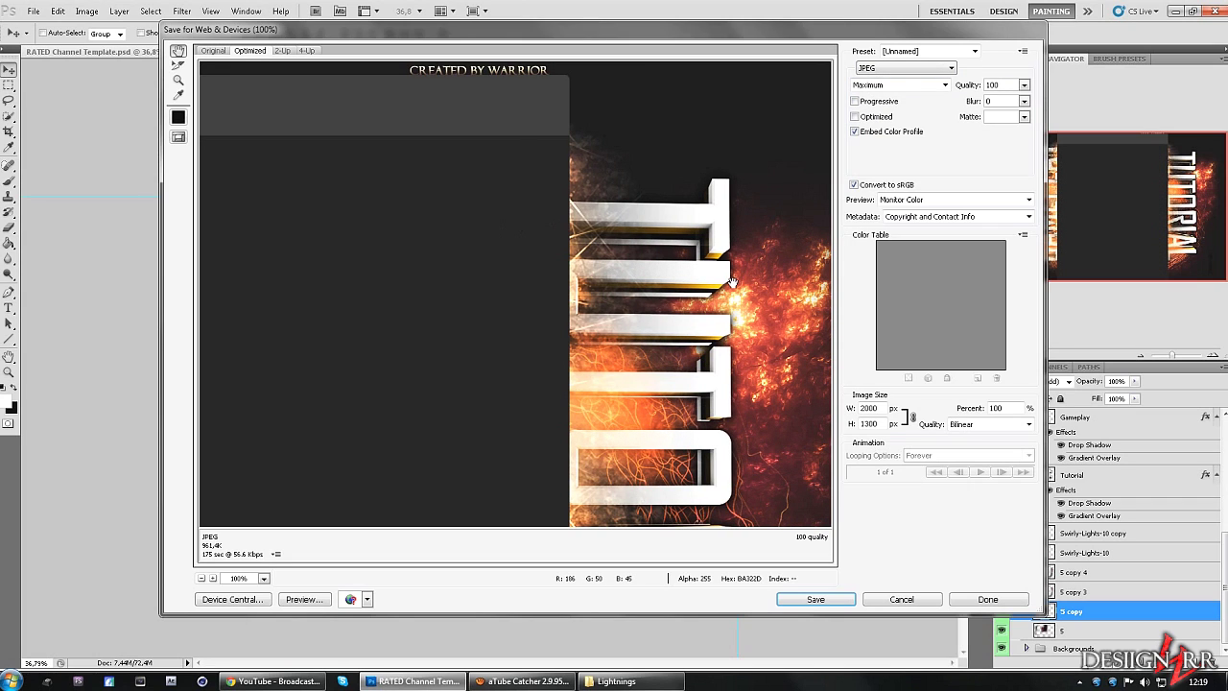
pyautogui.moveTo(403, 278)
pyautogui.mouseDown()
pyautogui.moveTo(501, 362)
pyautogui.moveTo(299, 297)
pyautogui.mouseUp()
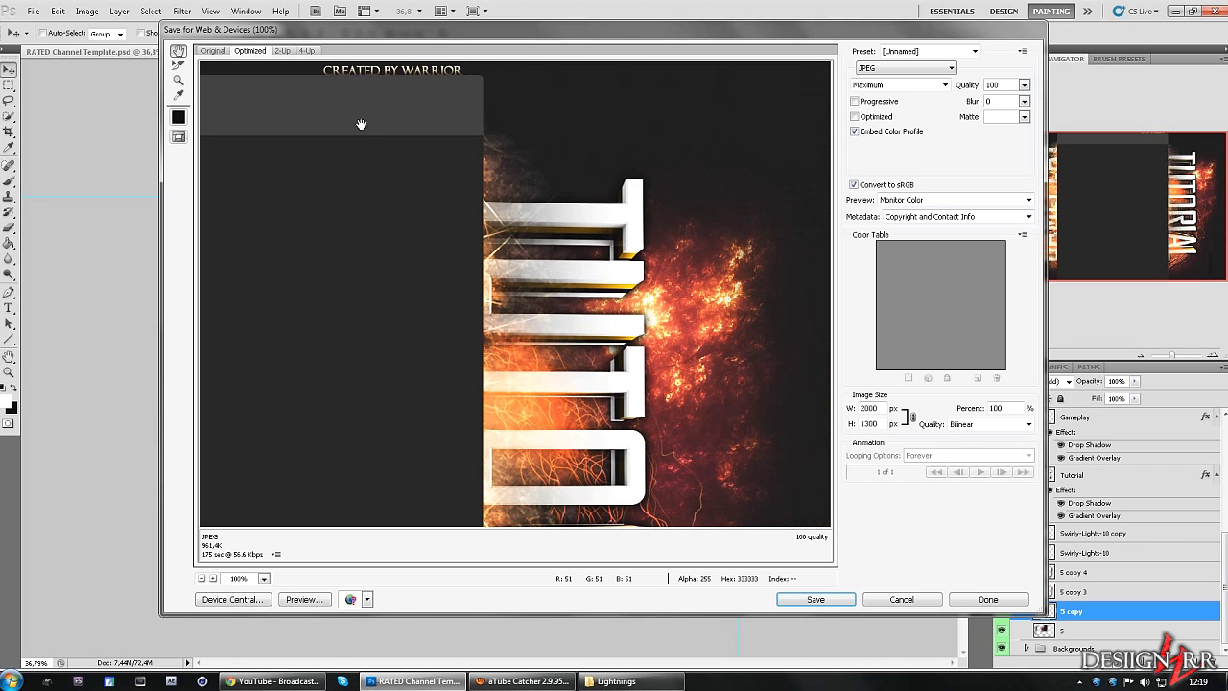
pyautogui.moveTo(360, 124)
pyautogui.mouseDown()
pyautogui.moveTo(521, 143)
pyautogui.moveTo(471, 170)
pyautogui.mouseUp()
pyautogui.moveTo(477, 274)
pyautogui.mouseDown()
pyautogui.moveTo(593, 249)
pyautogui.moveTo(338, 335)
pyautogui.mouseUp()
pyautogui.moveTo(691, 220); pyautogui.dragTo(598, 211)
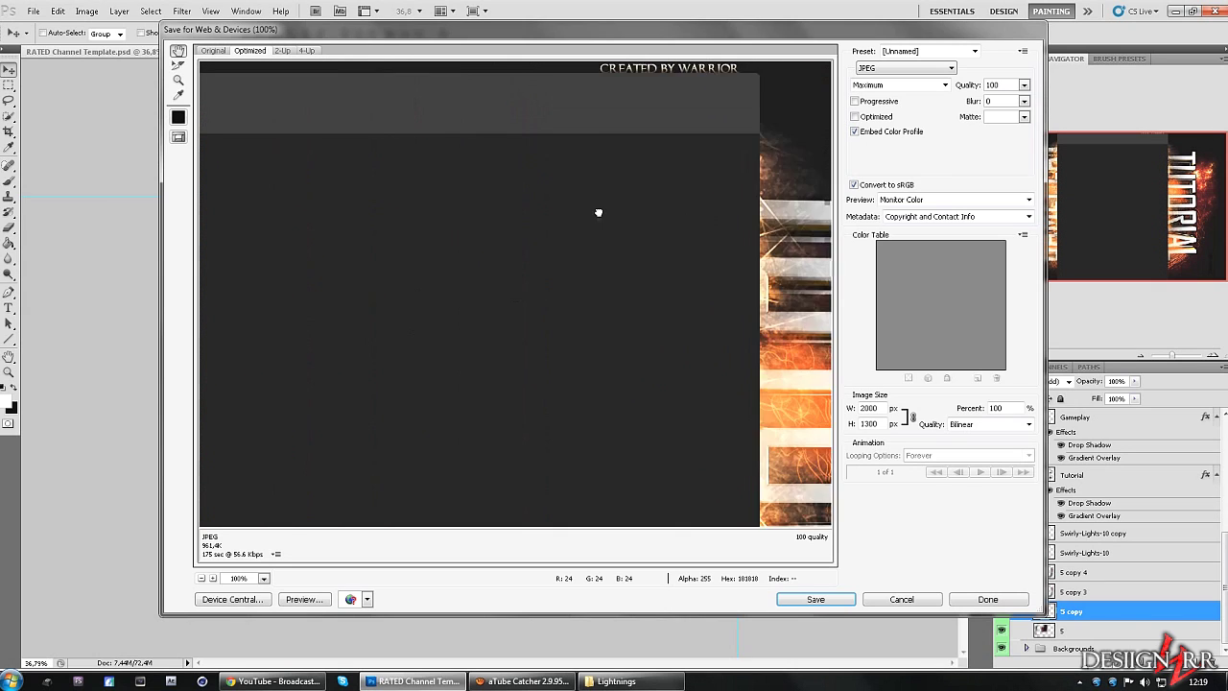
pyautogui.moveTo(796, 216); pyautogui.dragTo(624, 214)
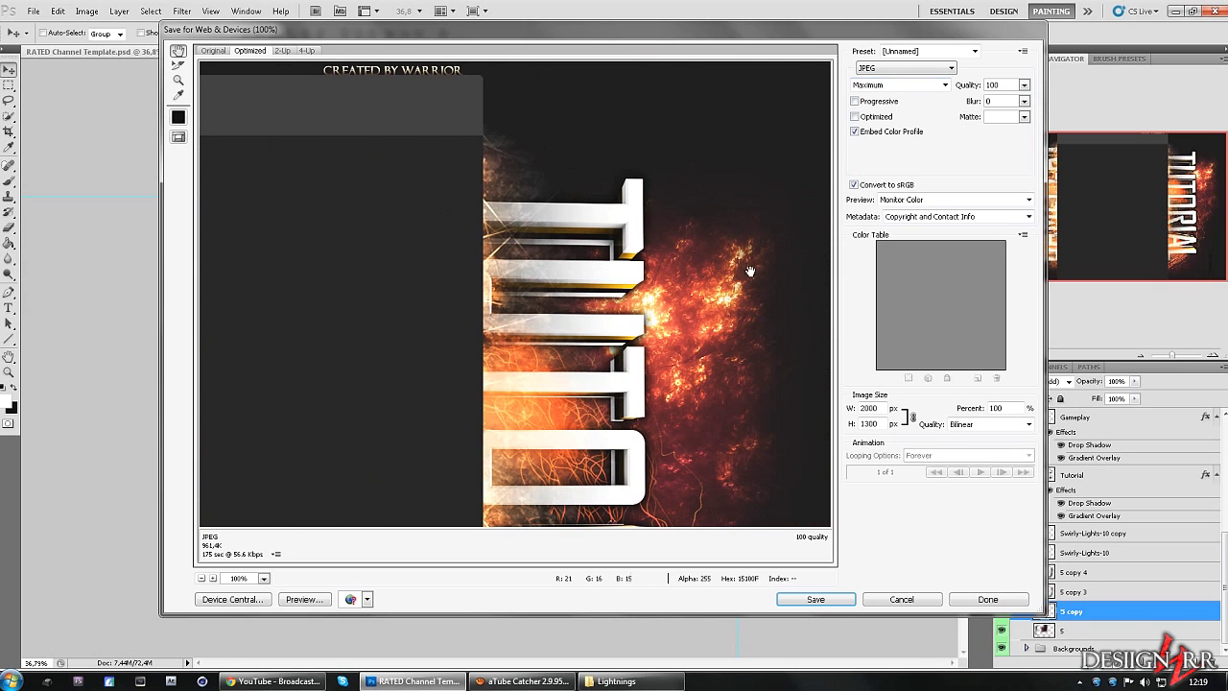
# Step: Save the JPEG to the Desktop as 1.jpg, replacing the existing file
pyautogui.click(802, 598)
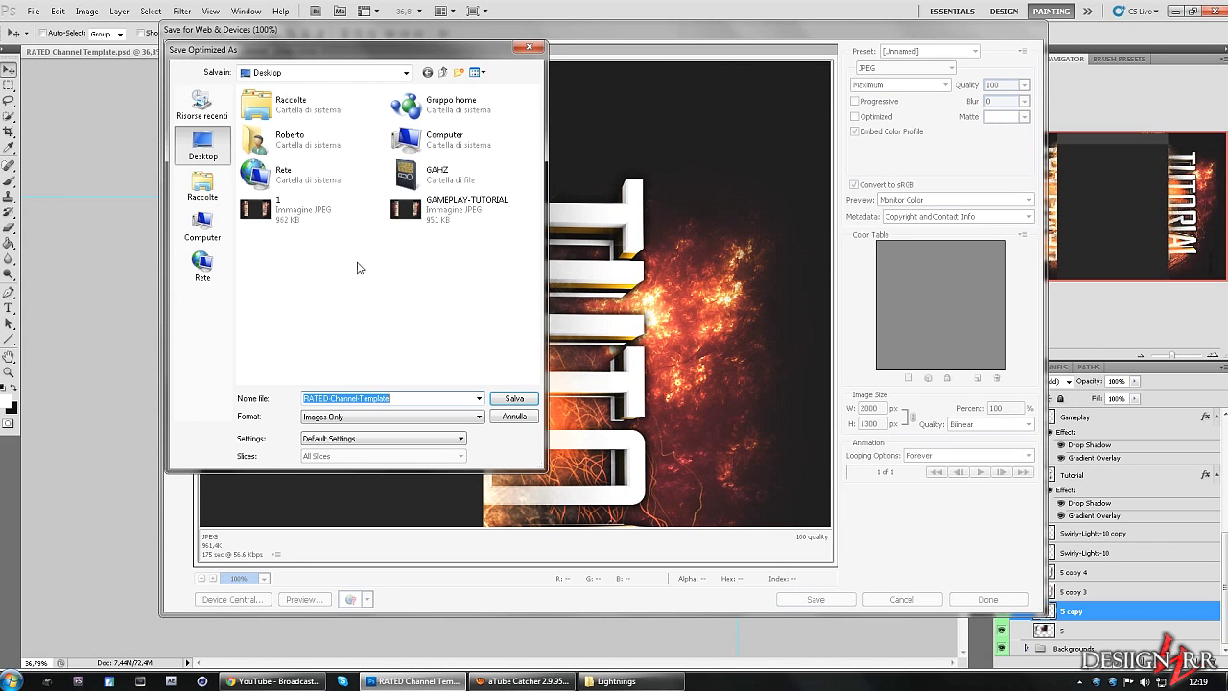
pyautogui.click(309, 208)
pyautogui.click(505, 401)
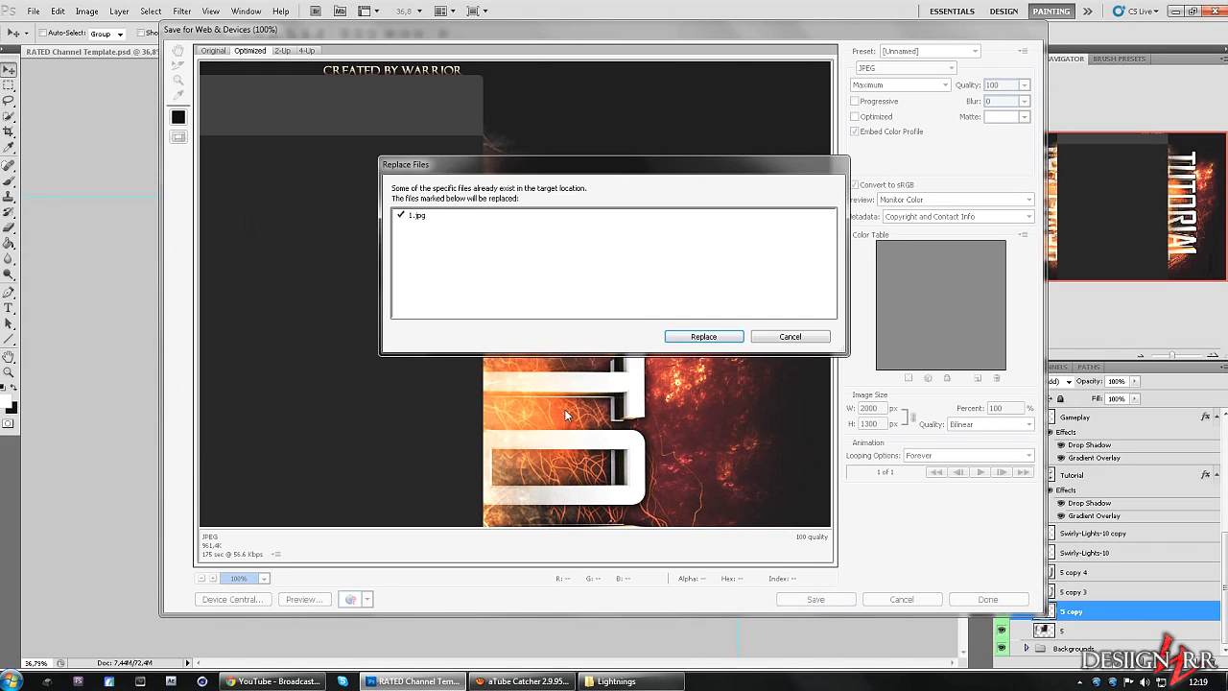
pyautogui.click(714, 338)
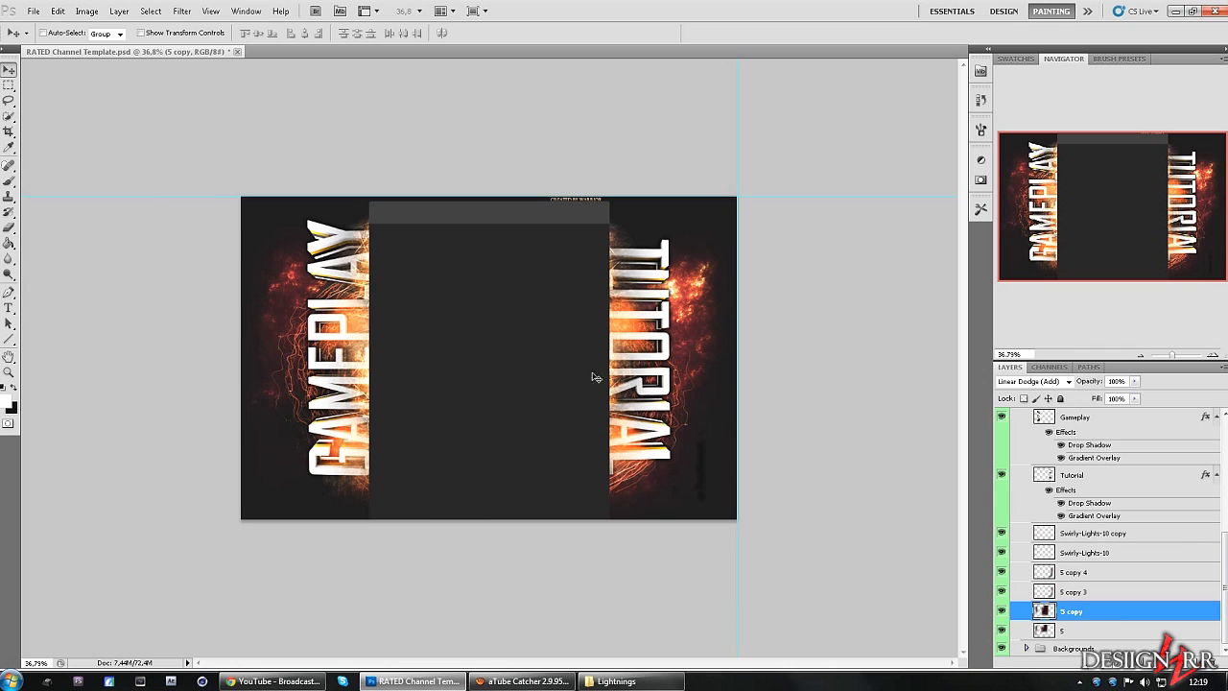
# Step: Back in YouTube channel settings, remove the background and try uploading file 1
pyautogui.click(274, 681)
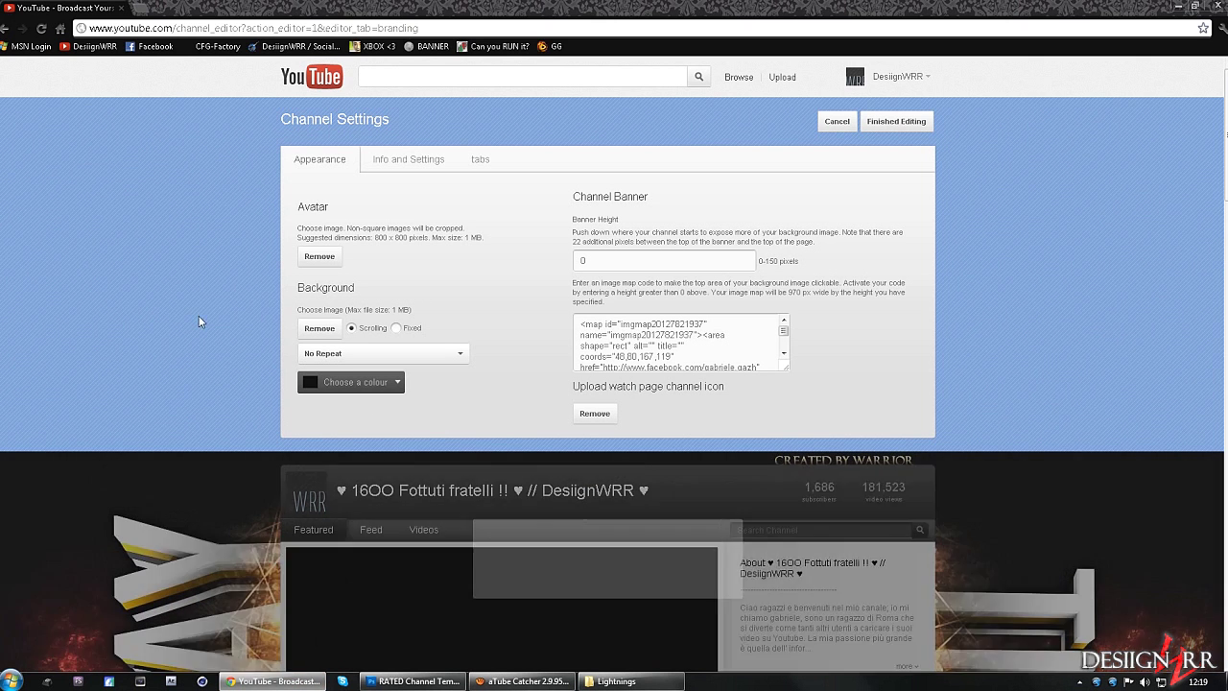
pyautogui.moveTo(1226, 134); pyautogui.dragTo(1226, 186)
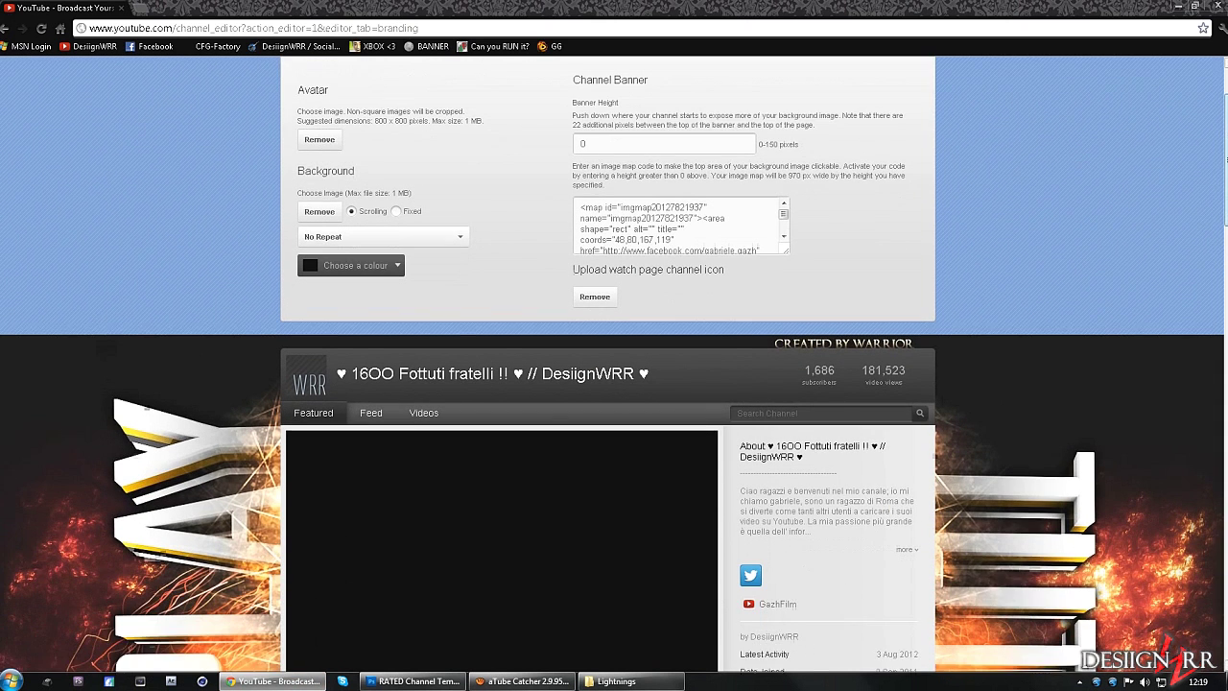
pyautogui.click(319, 211)
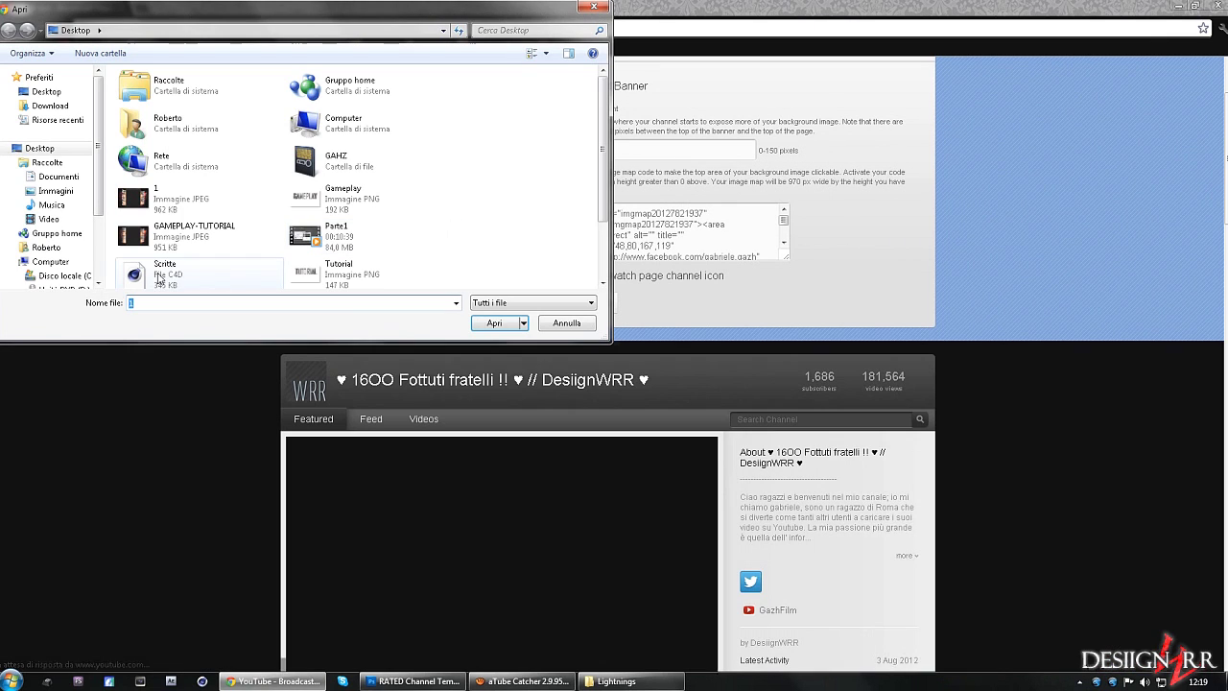
pyautogui.click(240, 202)
pyautogui.click(495, 323)
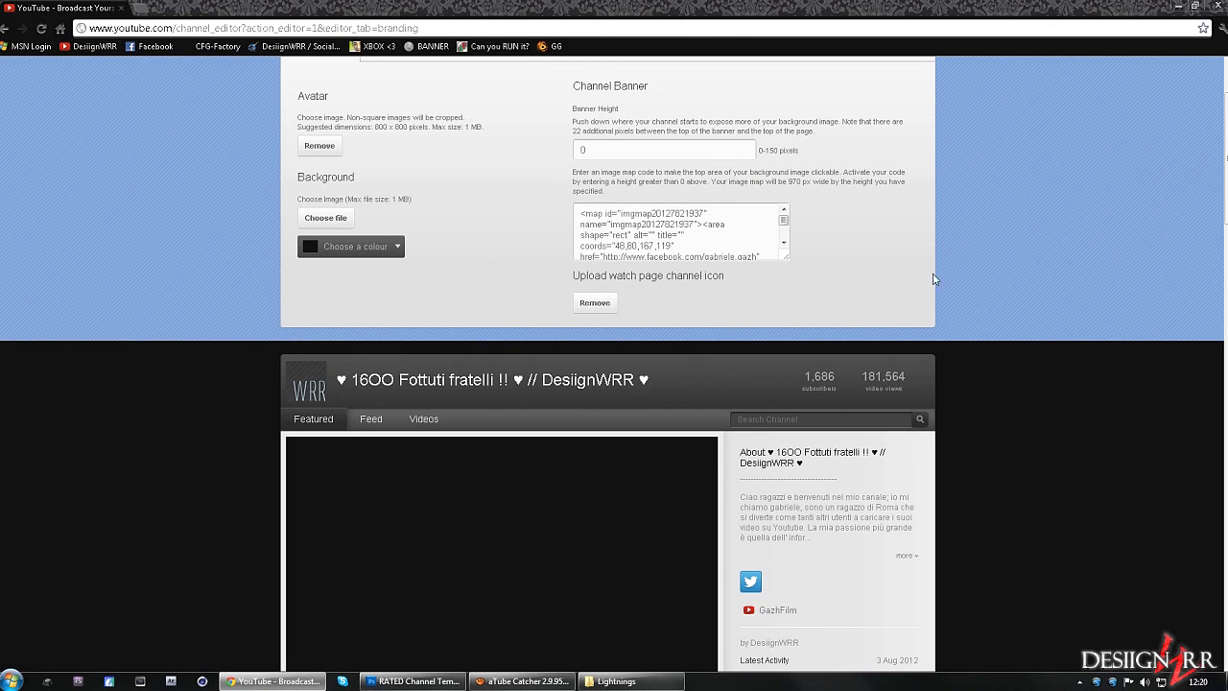
pyautogui.click(325, 217)
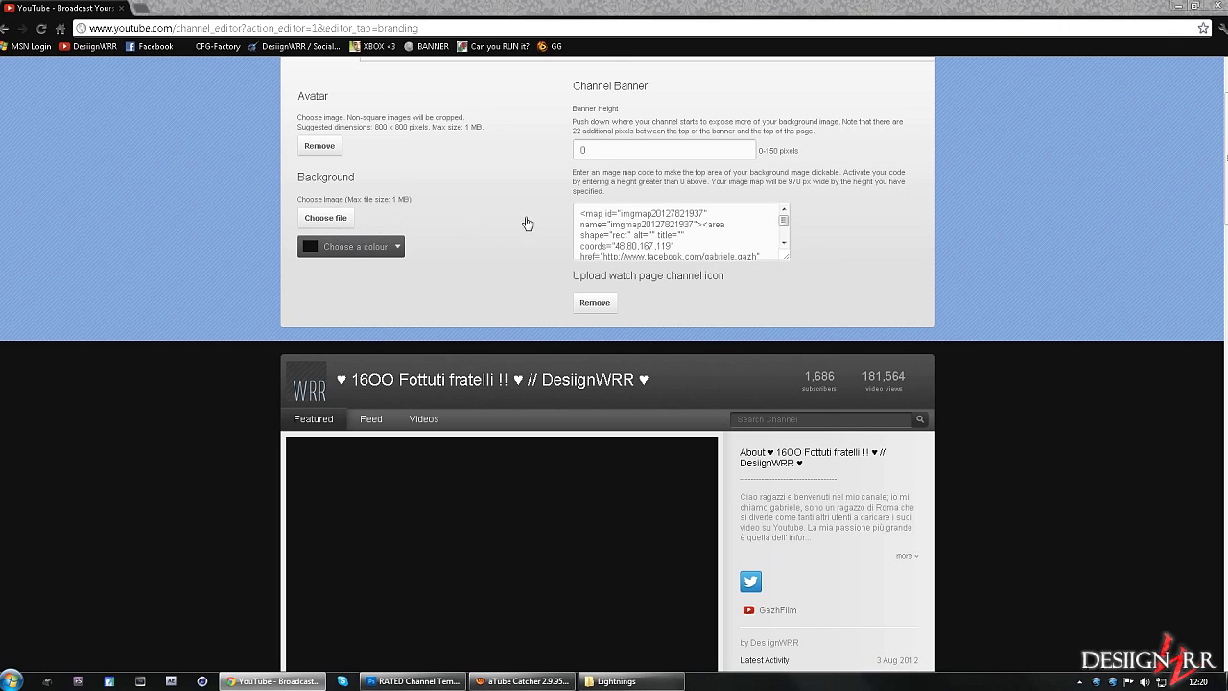
pyautogui.click(163, 197)
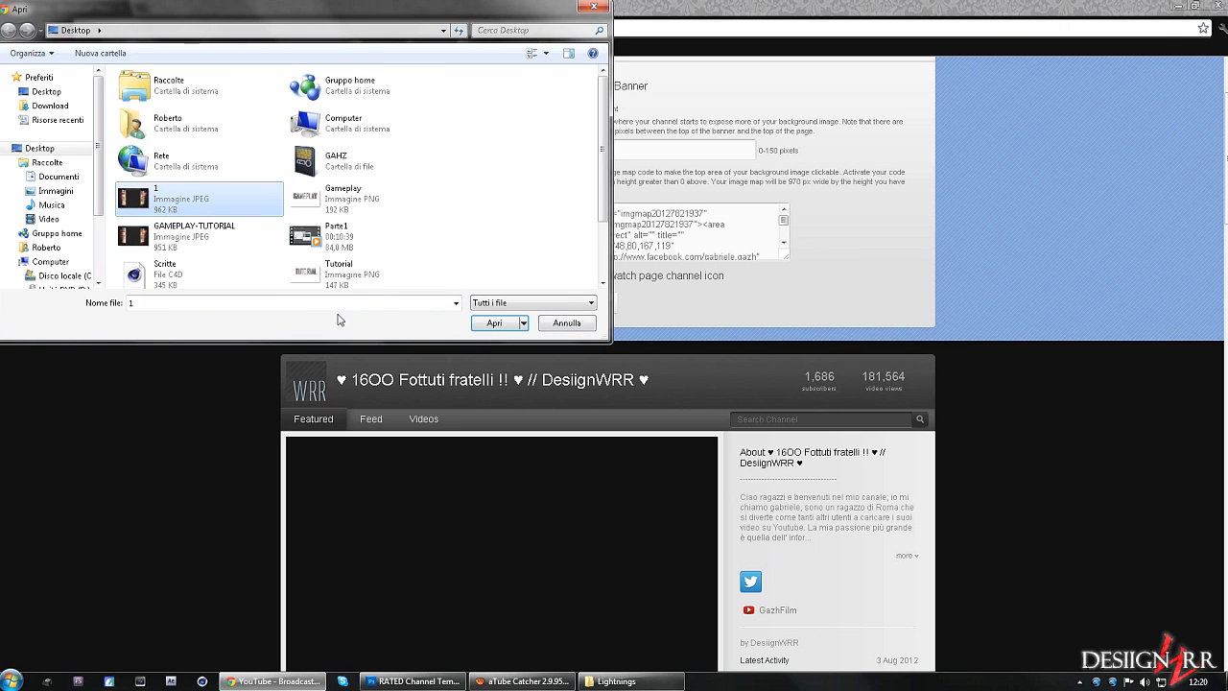
pyautogui.click(494, 322)
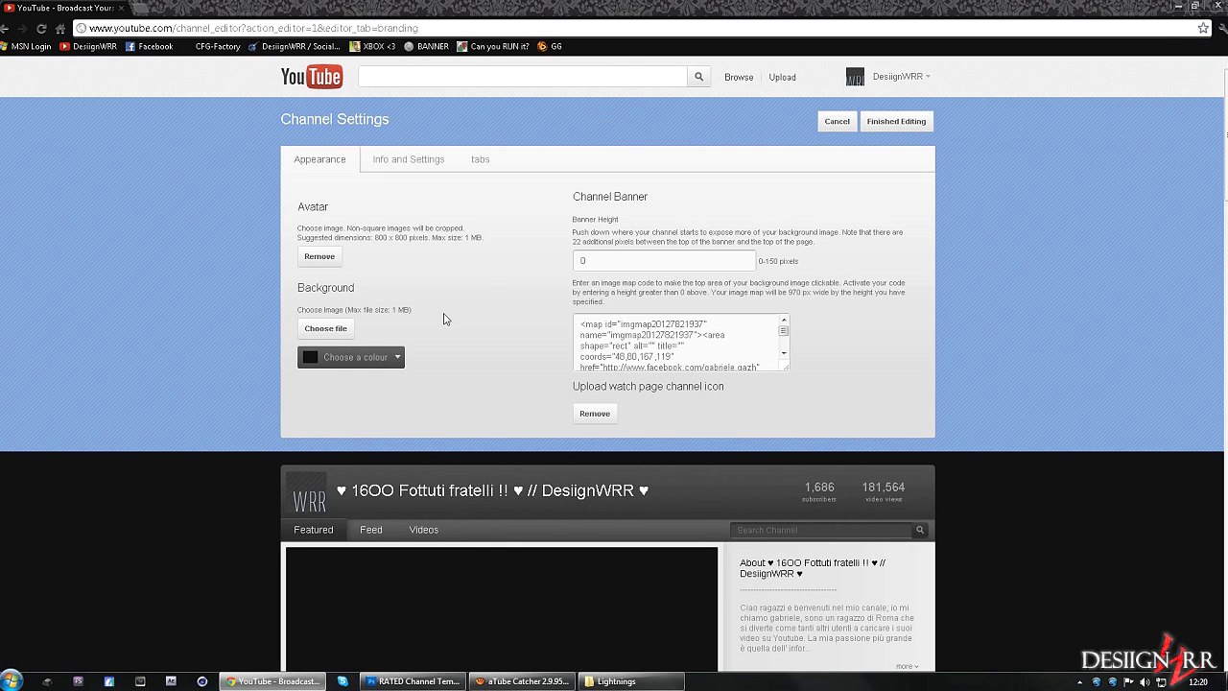
# Step: Discard the settings edits, reopen the channel editor and reload the page
pyautogui.click(841, 122)
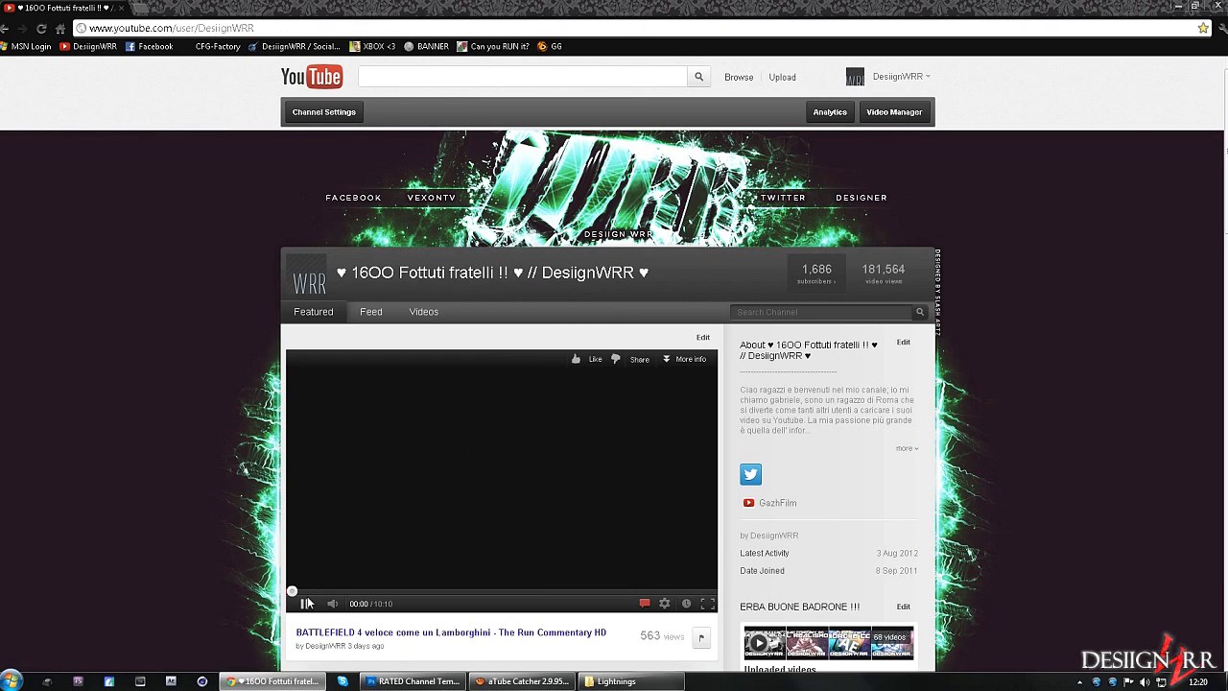
pyautogui.click(308, 603)
pyautogui.press('F5')
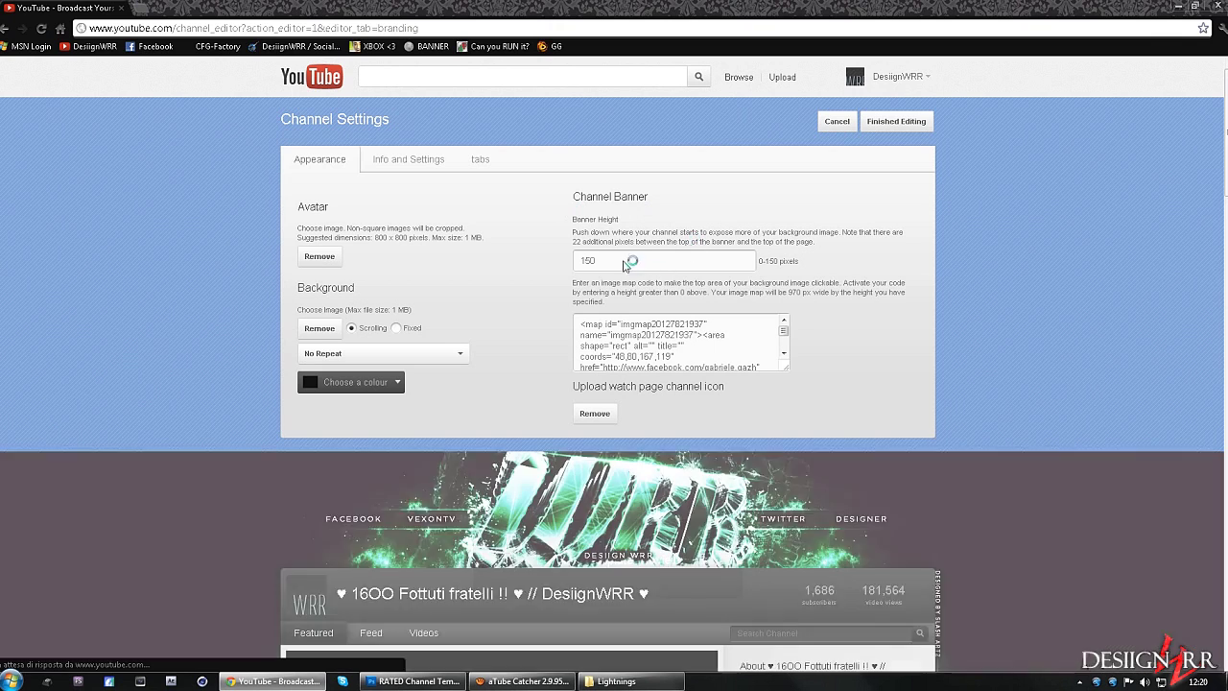
# Step: Set Banner Height to 0, remove the old background and upload GAMEPLAY-TUTORIAL
pyautogui.doubleClick(587, 260)
pyautogui.write('0')
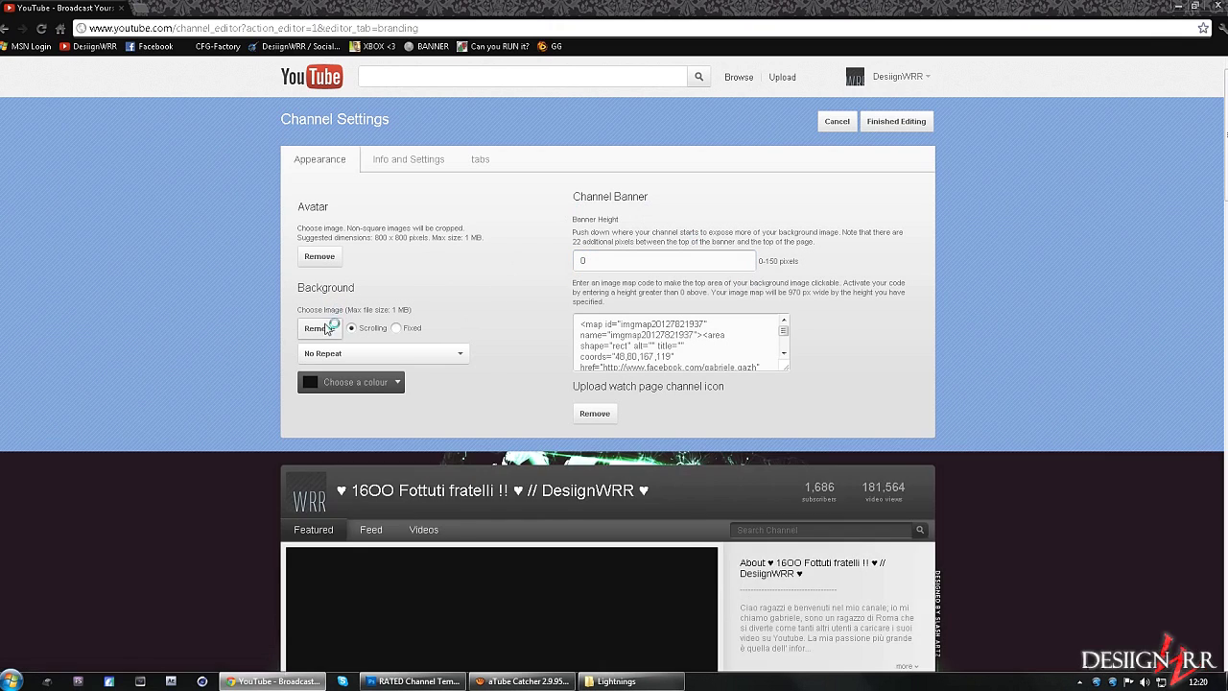
pyautogui.click(320, 328)
pyautogui.click(324, 329)
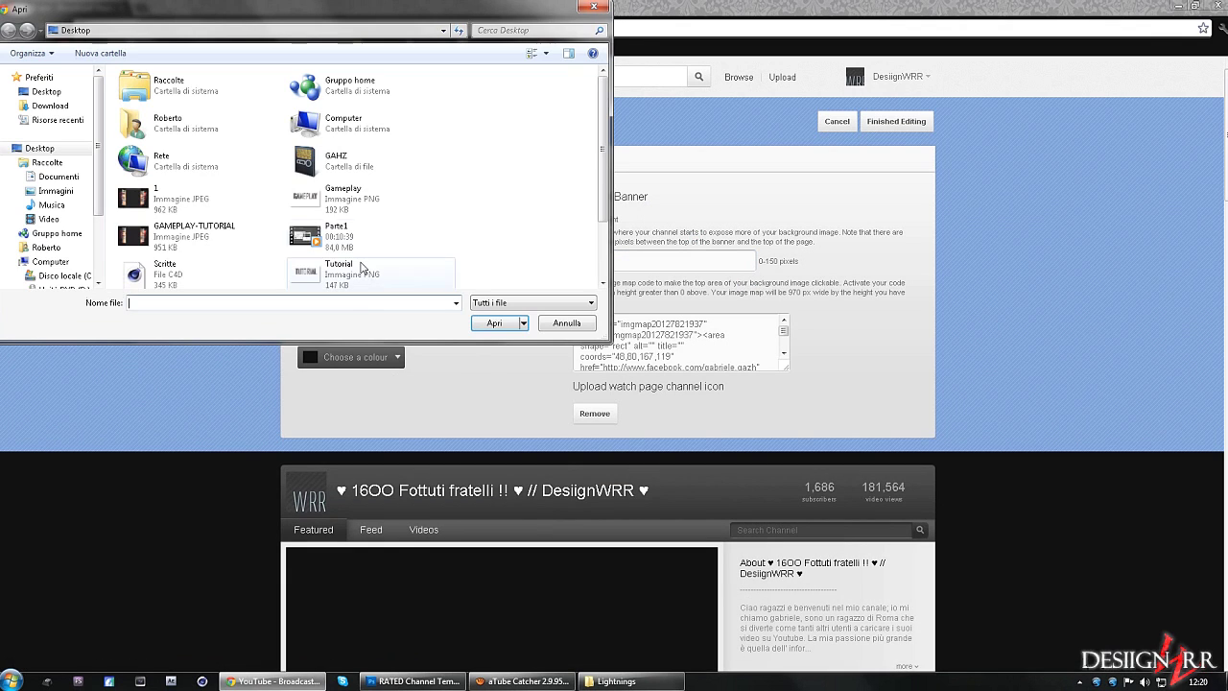
pyautogui.click(169, 197)
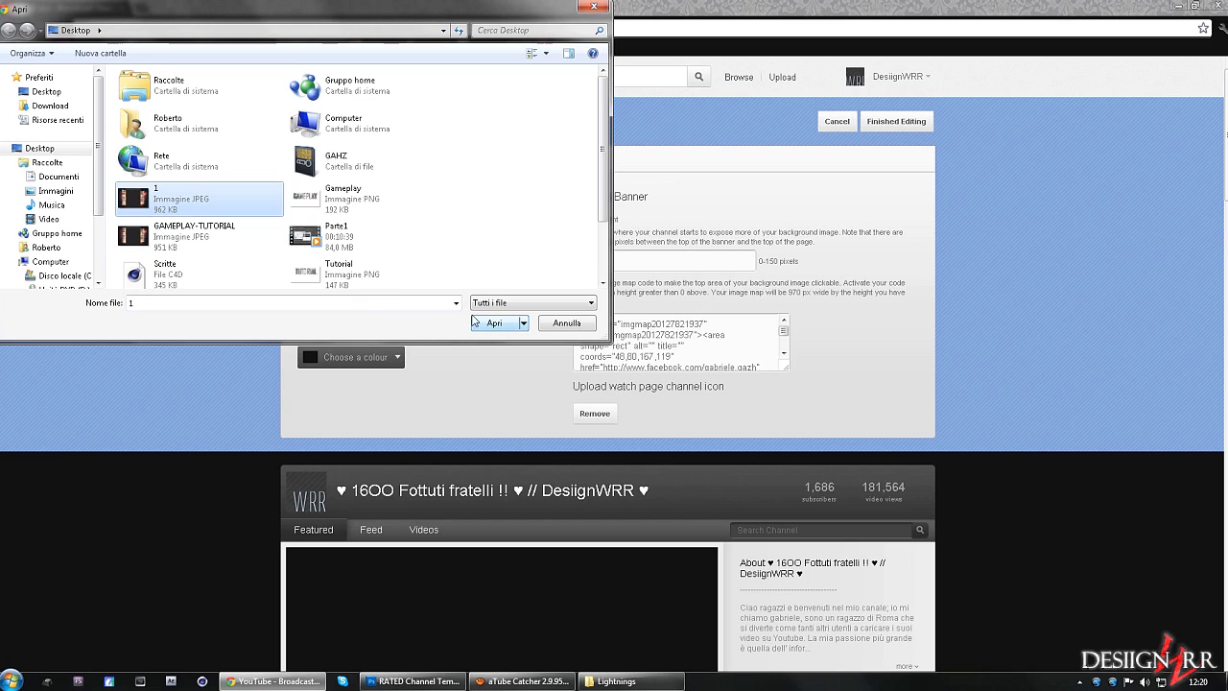
pyautogui.click(221, 235)
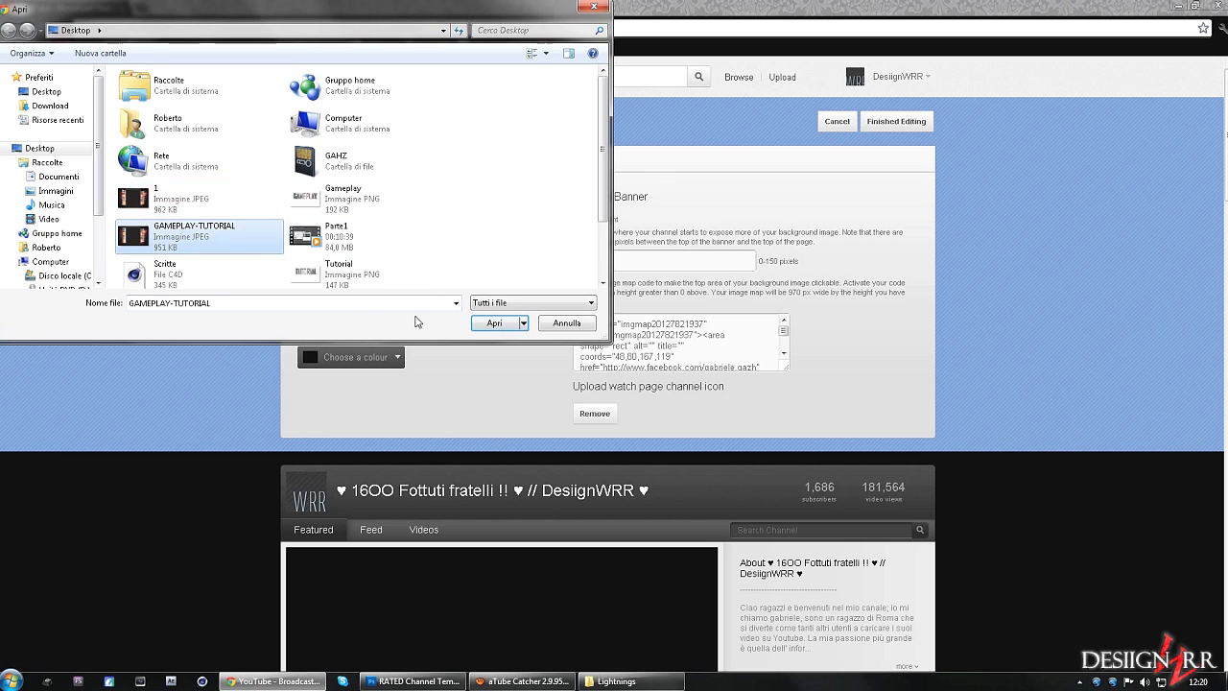
pyautogui.click(491, 328)
pyautogui.scroll(-2, 112, 182)
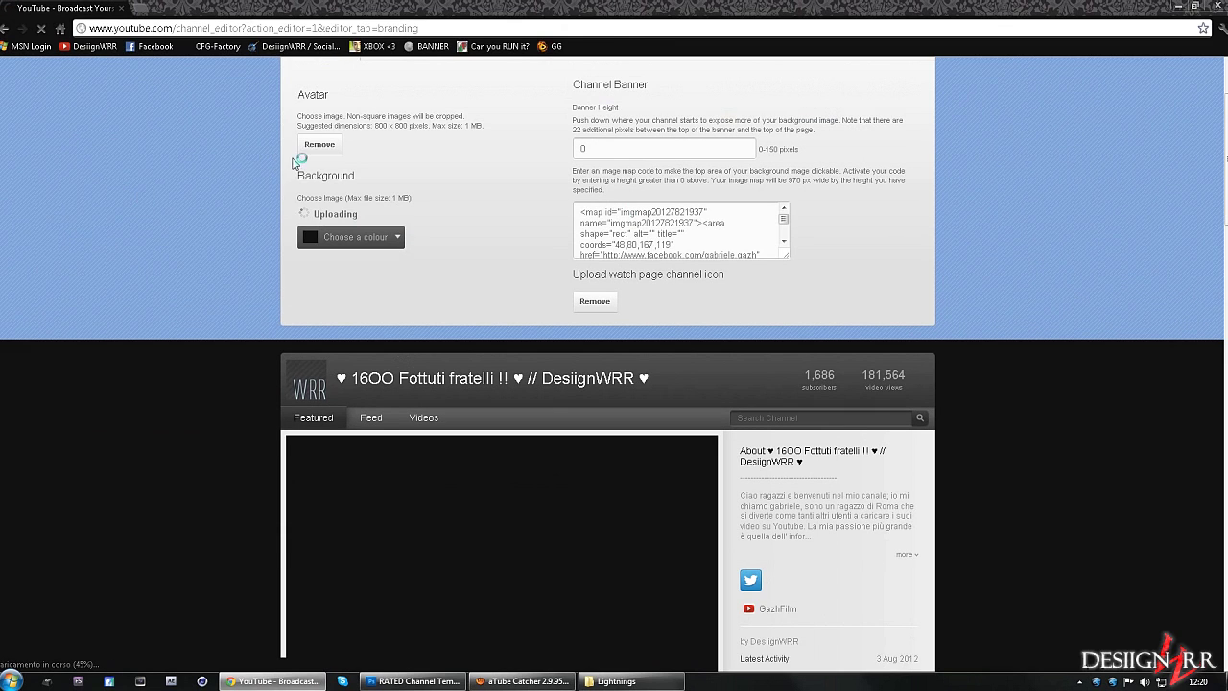
pyautogui.scroll(-4, 293, 163)
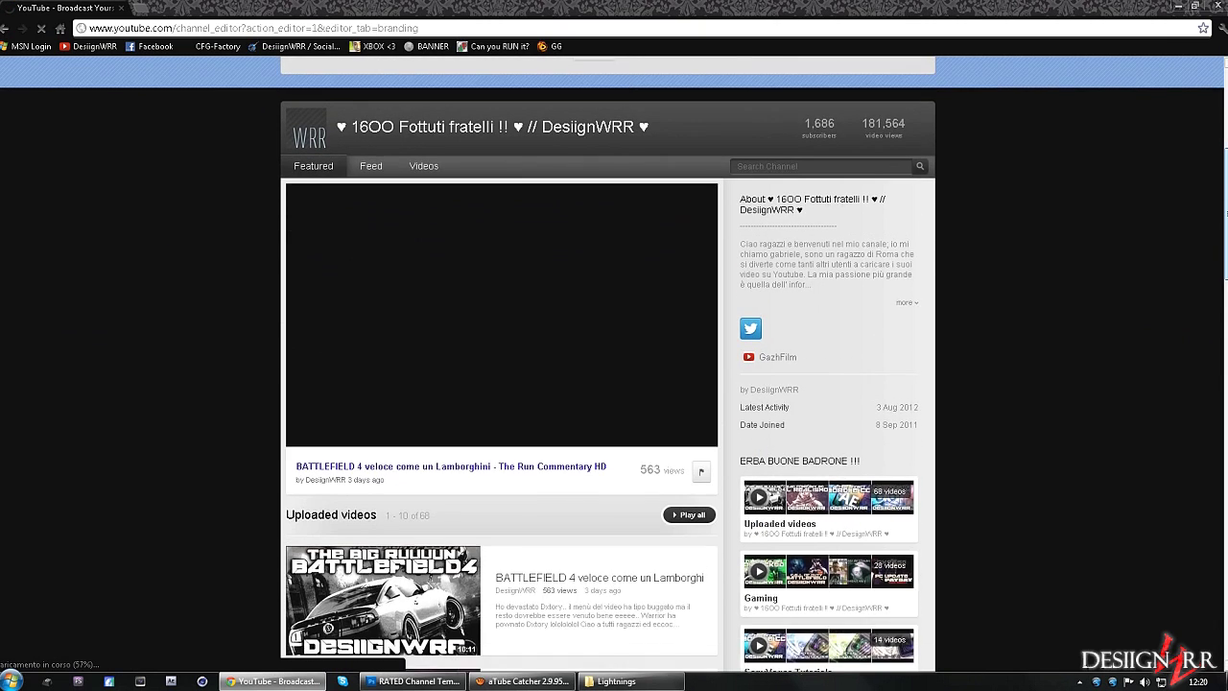
pyautogui.scroll(2, 614, 384)
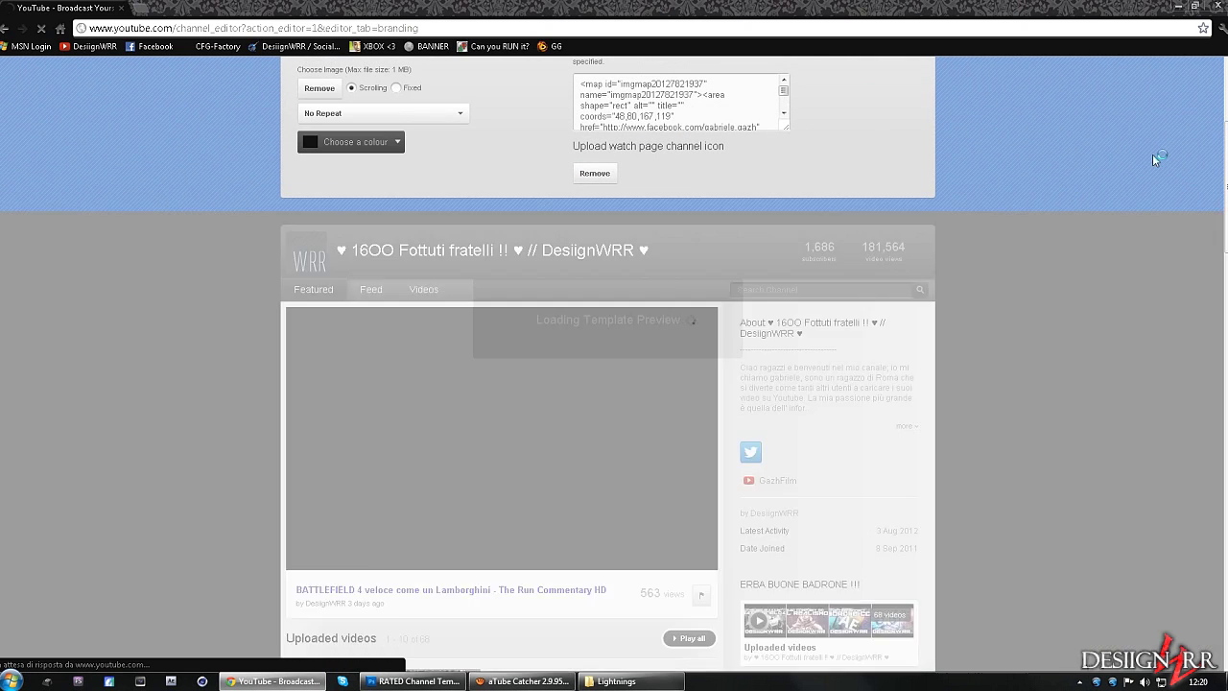
# Step: Scroll the channel preview to check the fiery background, then show the desktop with Win+D
pyautogui.scroll(-3, 1224, 230)
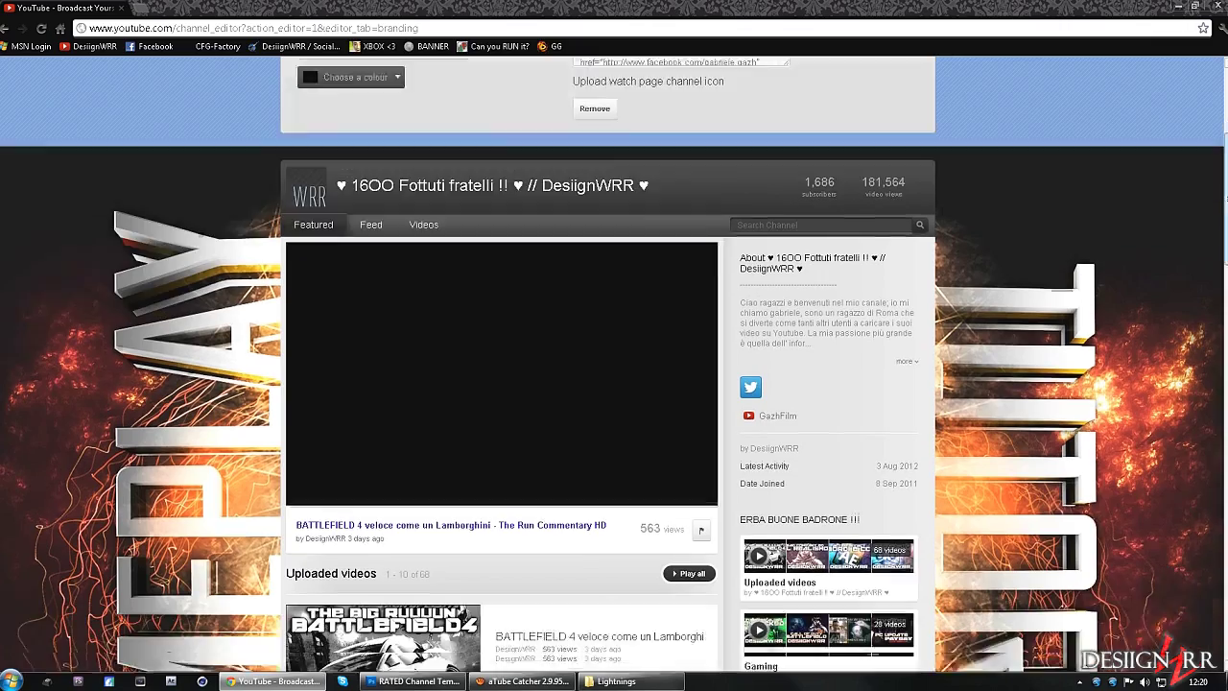
pyautogui.scroll(-1, 1224, 247)
pyautogui.moveTo(1224, 248); pyautogui.dragTo(1224, 204)
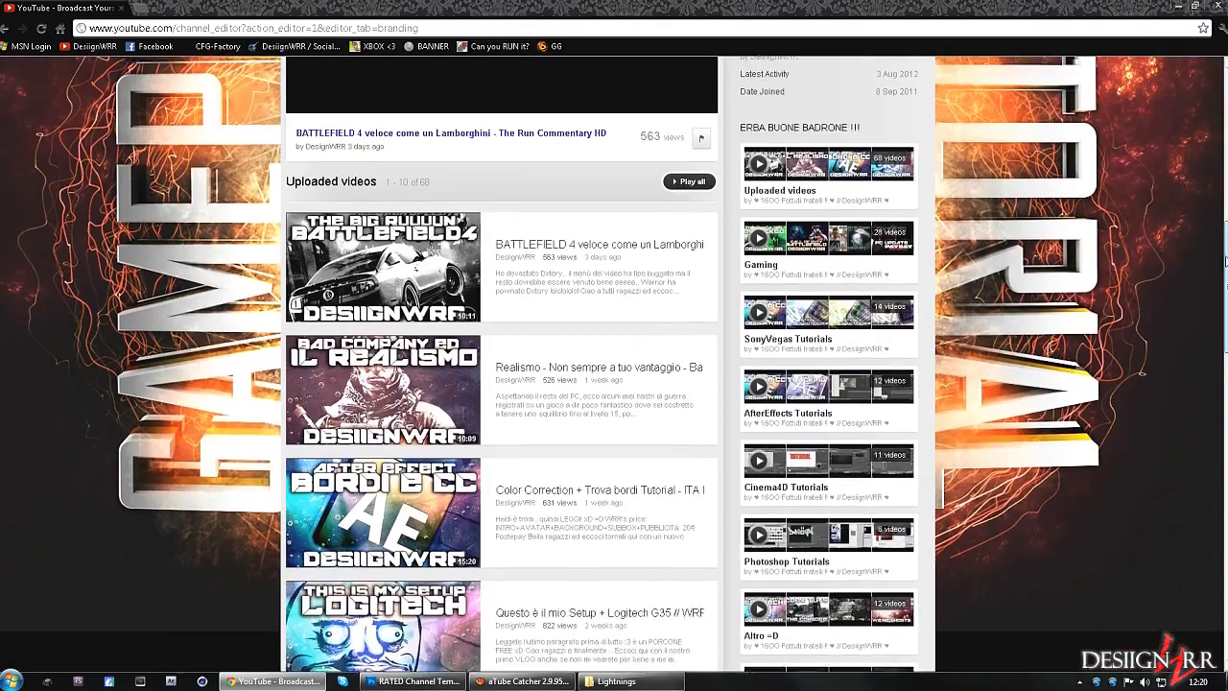
pyautogui.scroll(1, 1224, 205)
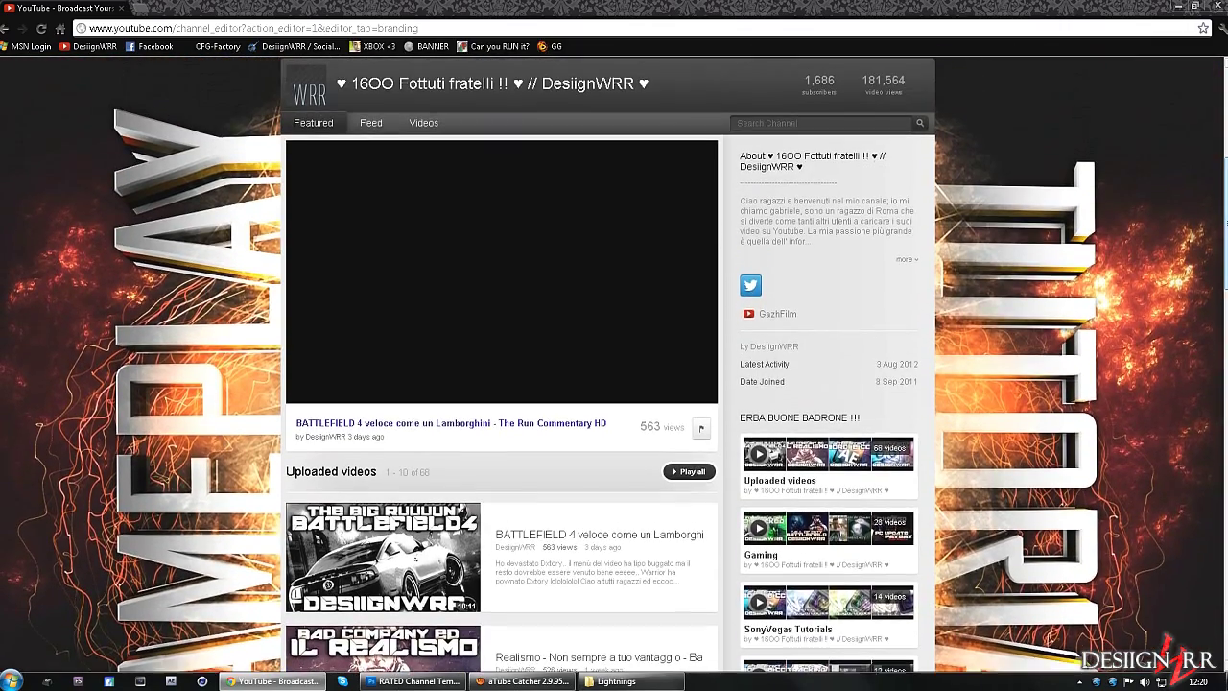
pyautogui.scroll(-1, 1218, 202)
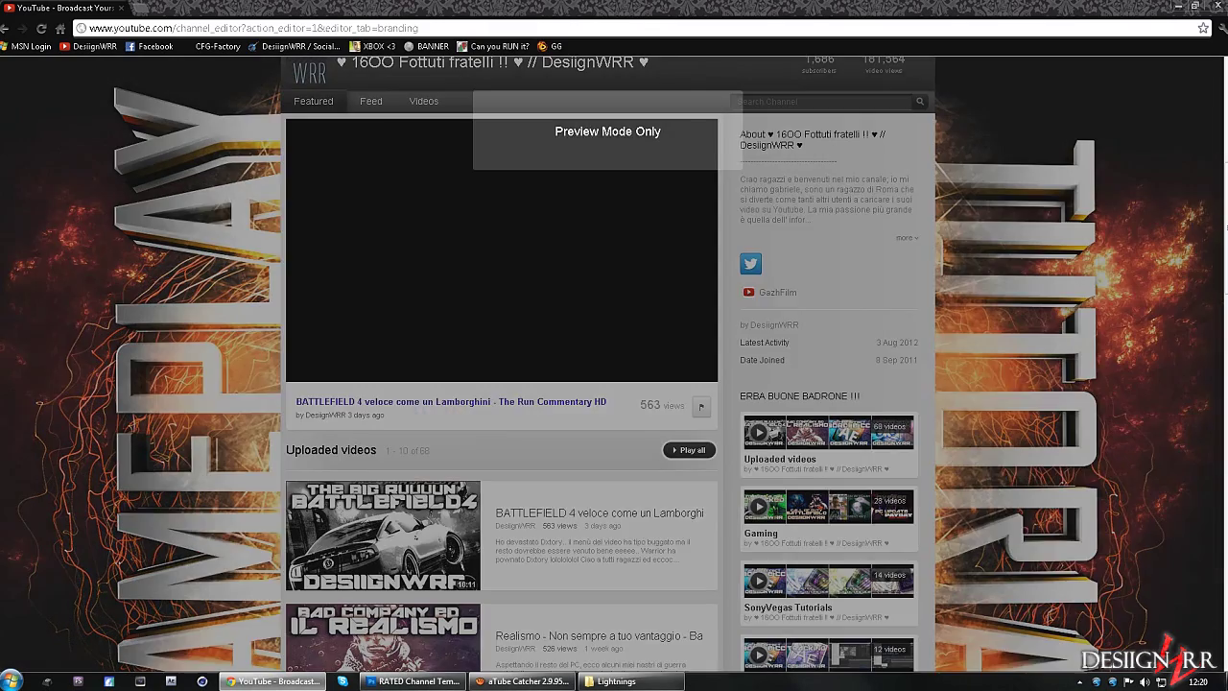
pyautogui.press('super+d')
# Step: Review the 1842x1026 screen resolution from the desktop menu and close the settings
pyautogui.rightClick(743, 442)
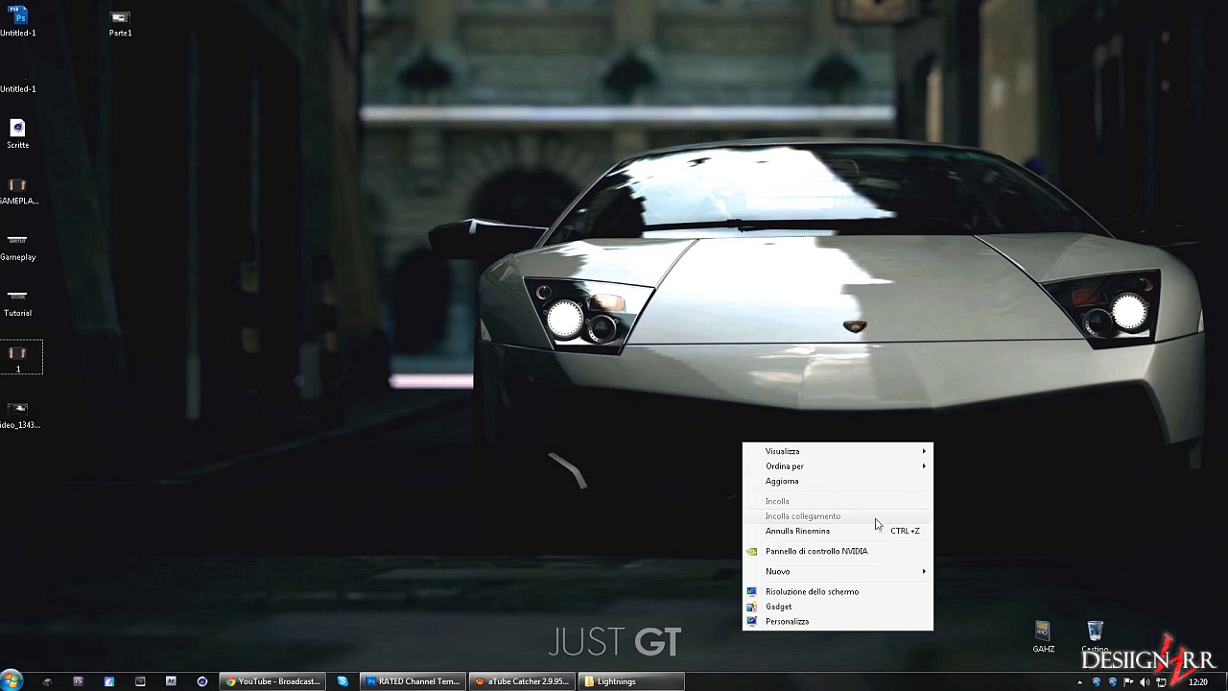
pyautogui.click(811, 591)
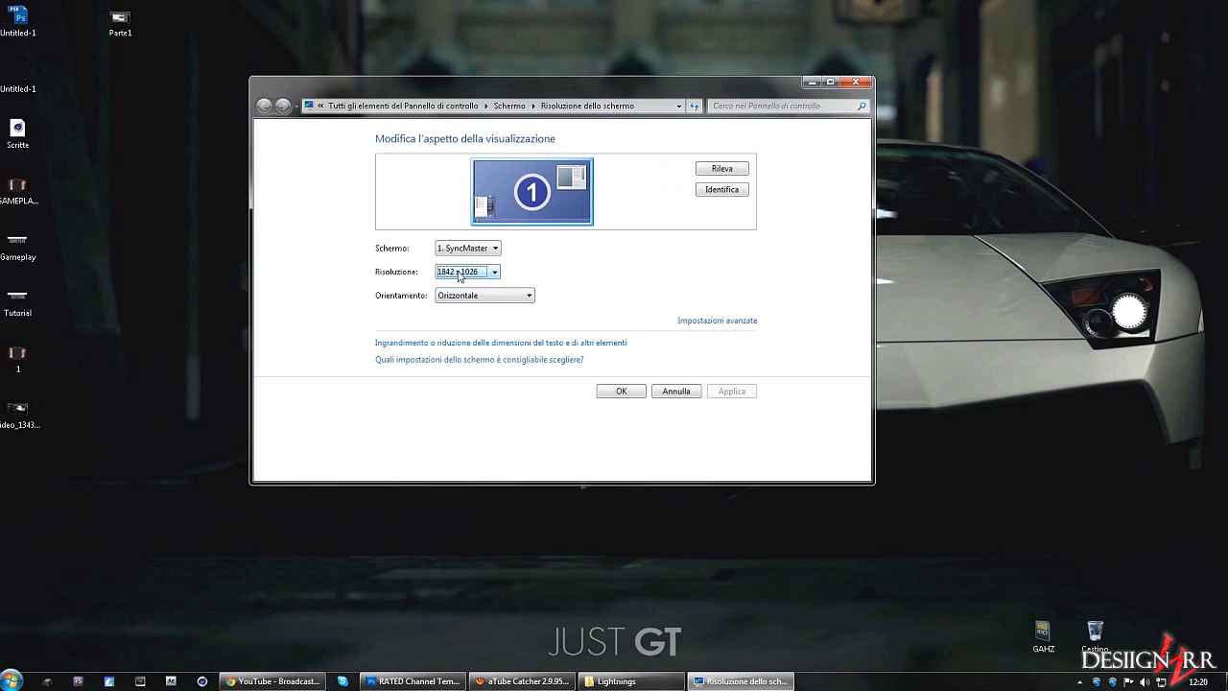
pyautogui.click(624, 391)
# Step: Restore the YouTube channel page in Chrome and check zoom in the browser menu
pyautogui.click(278, 680)
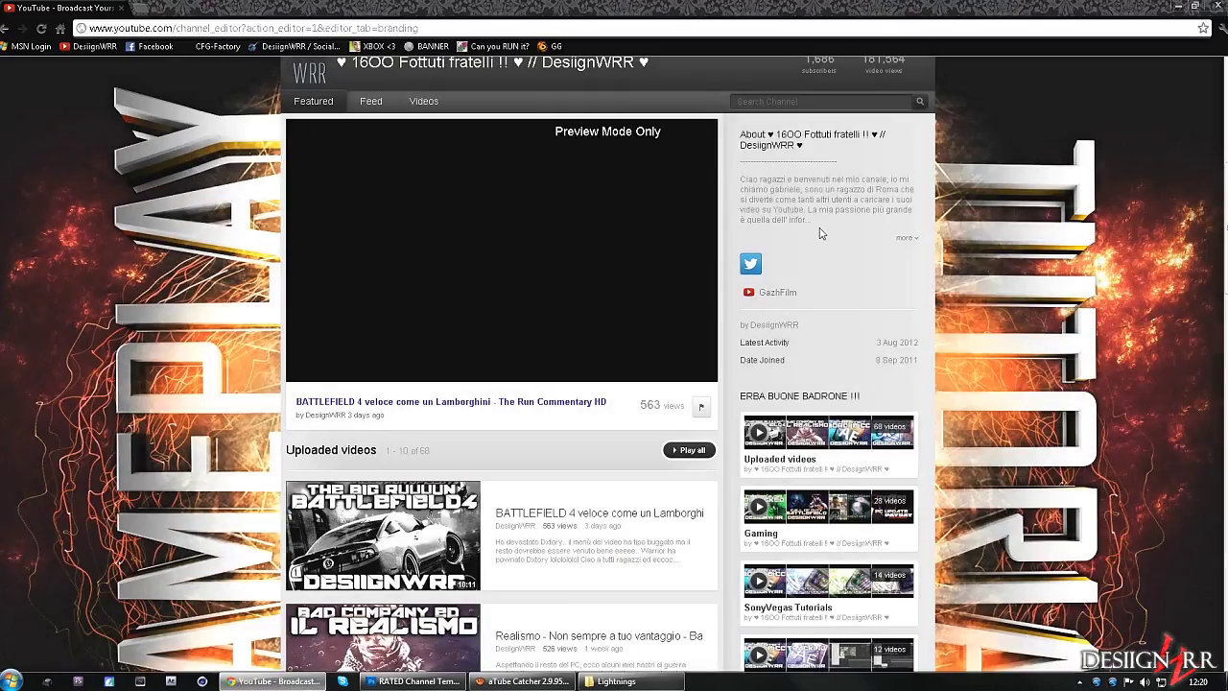
pyautogui.click(1217, 28)
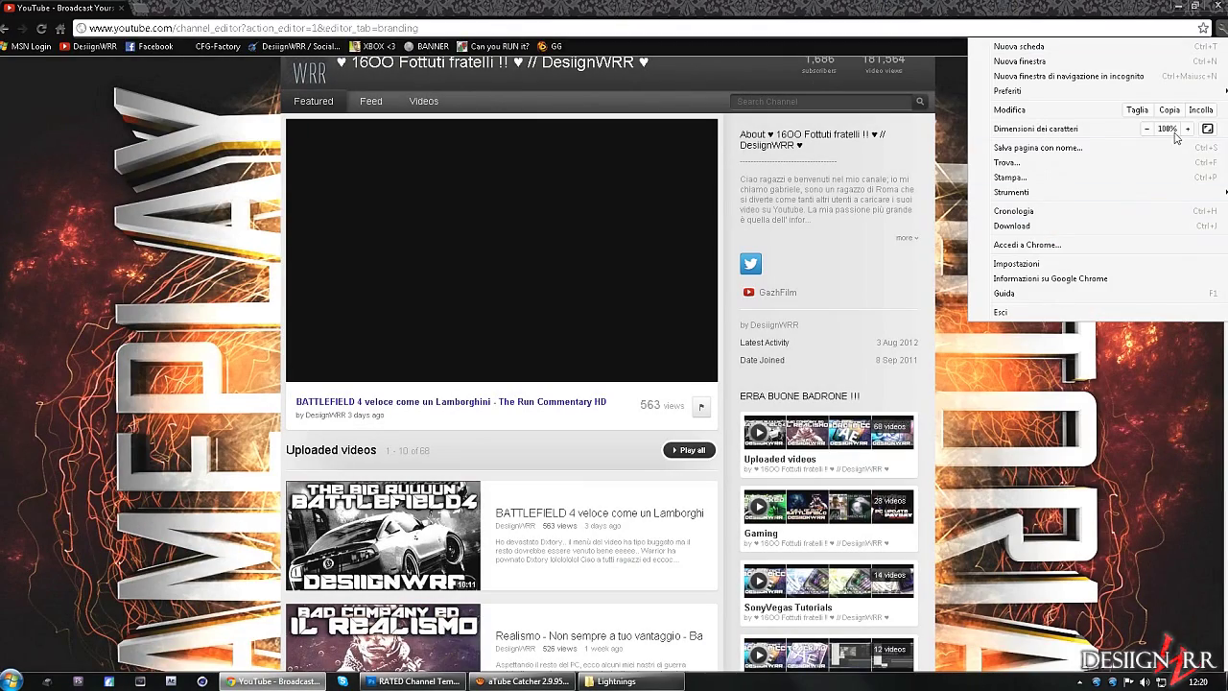
pyautogui.click(1081, 16)
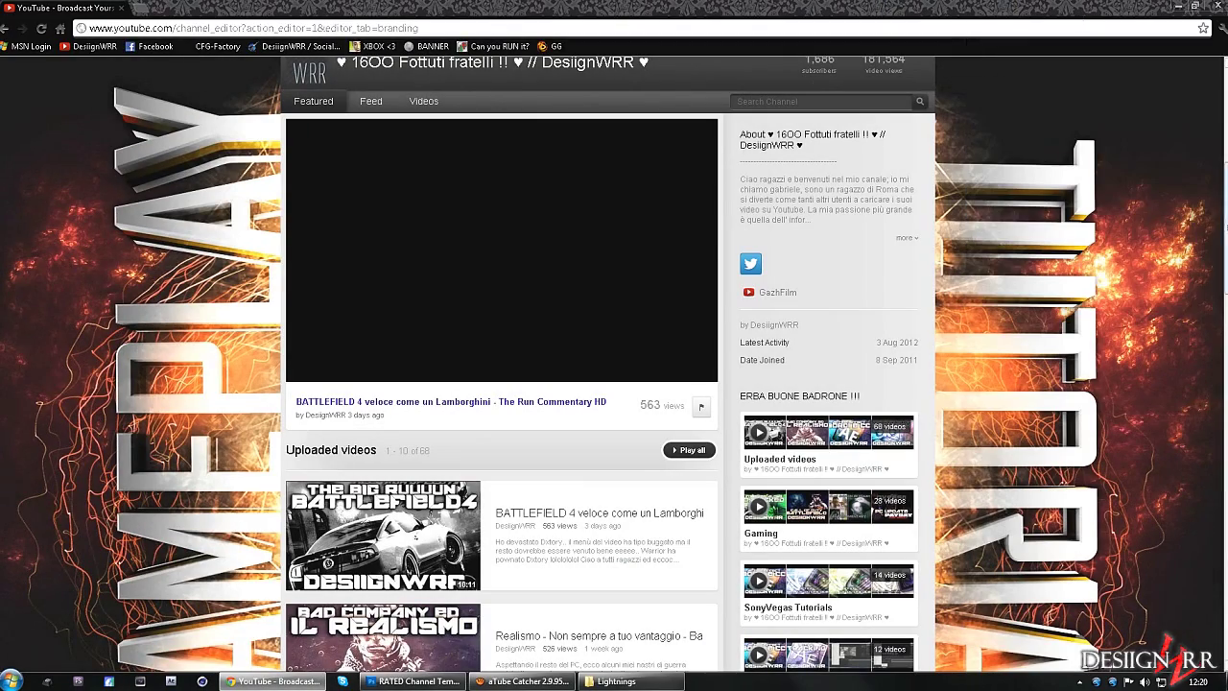
# Step: Scroll up and down the channel page to inspect the fiery background
pyautogui.scroll(-4, 1156, 242)
pyautogui.scroll(4, 1156, 242)
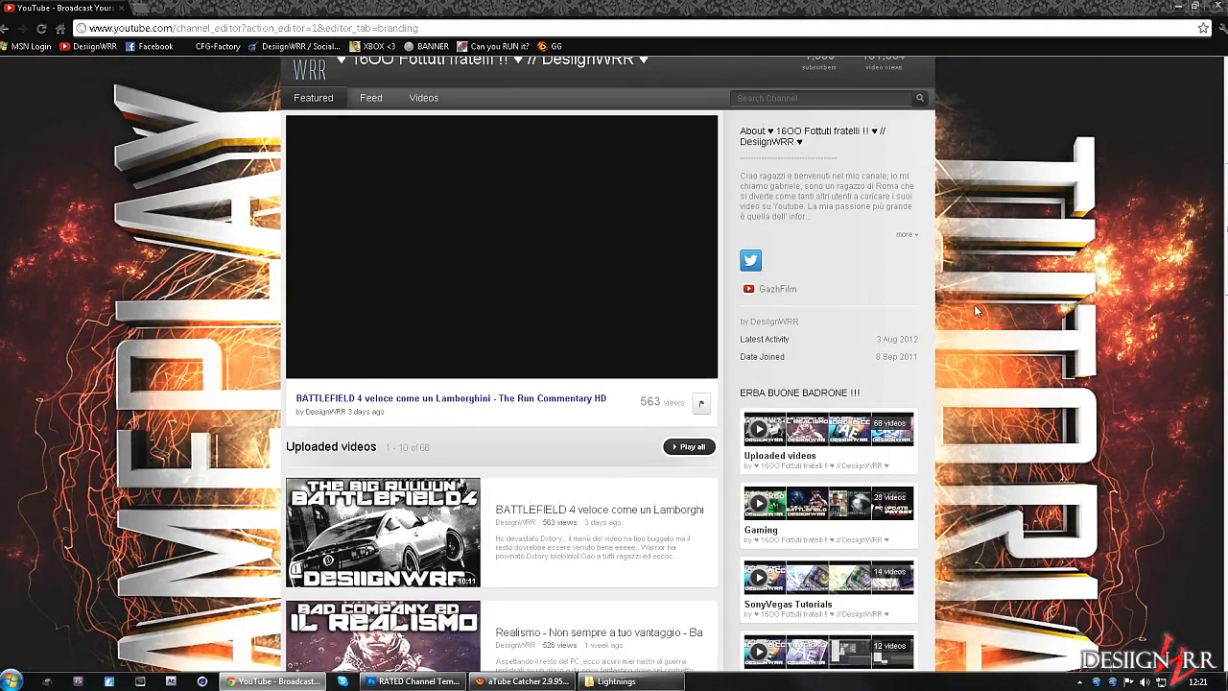
pyautogui.scroll(-2, 1055, 317)
pyautogui.scroll(-4, 1138, 373)
pyautogui.scroll(3, 1185, 314)
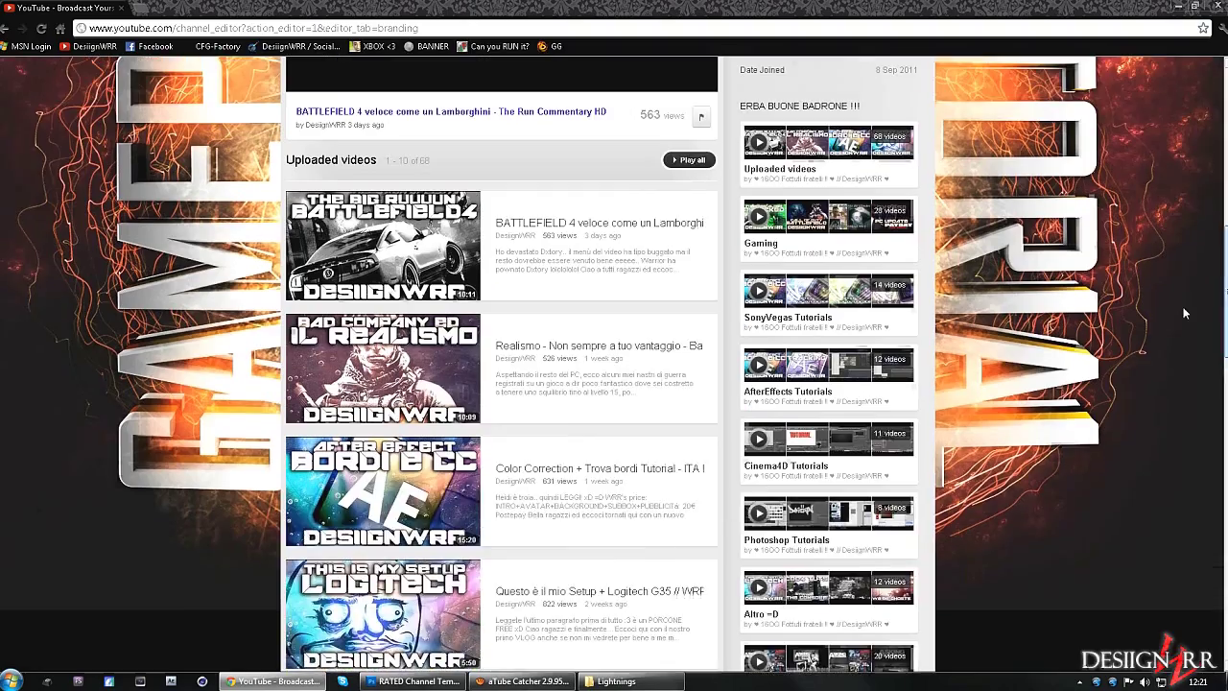
pyautogui.scroll(1, 1172, 290)
pyautogui.scroll(2, 1041, 449)
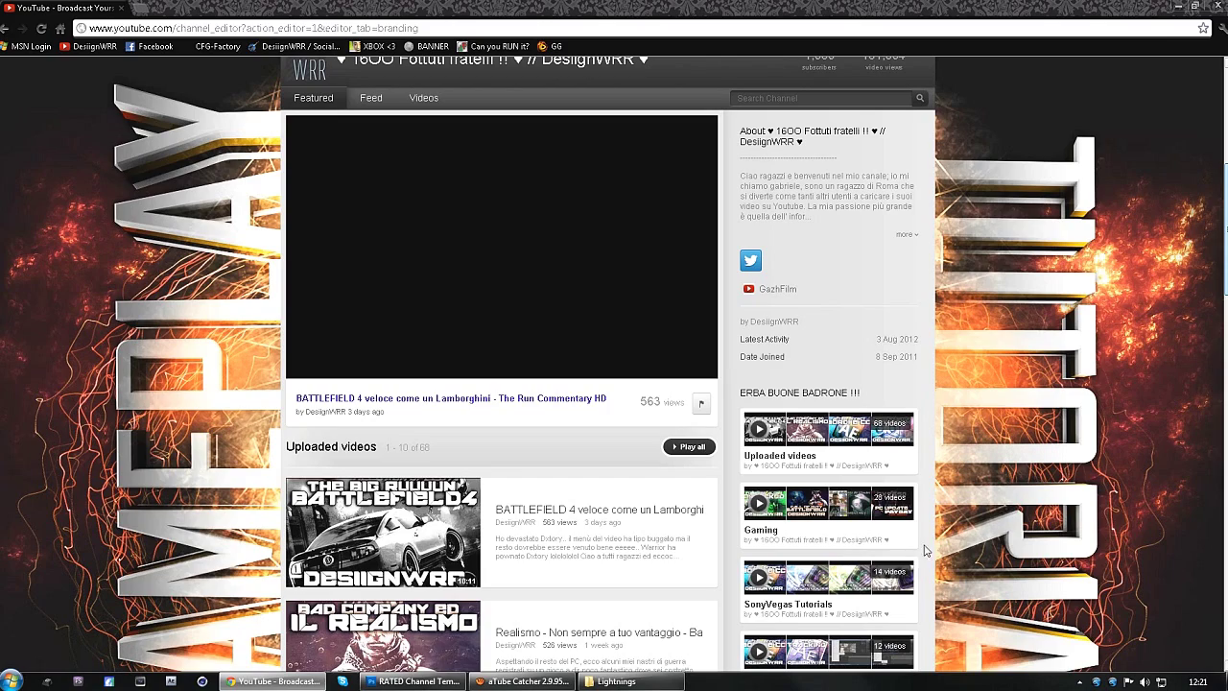
# Step: Click into the page, scroll through it again, then return to RATED Channel Template in Photoshop
pyautogui.click(992, 486)
pyautogui.scroll(-2, 828, 395)
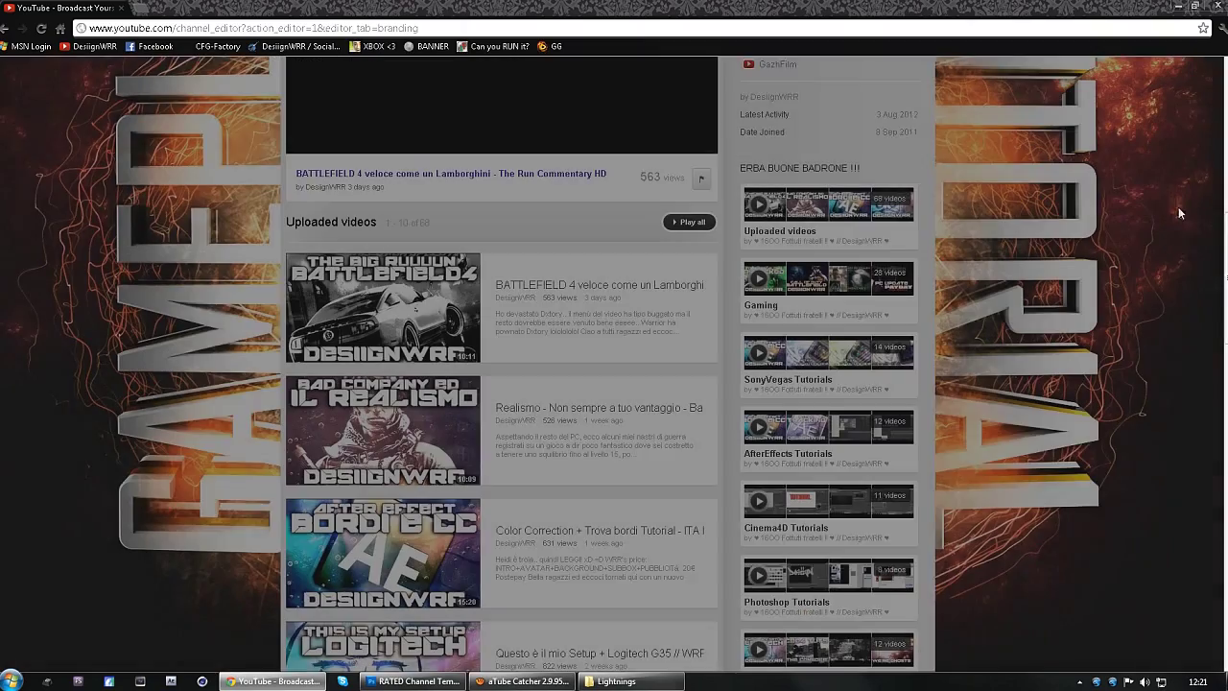
pyautogui.scroll(1, 1148, 340)
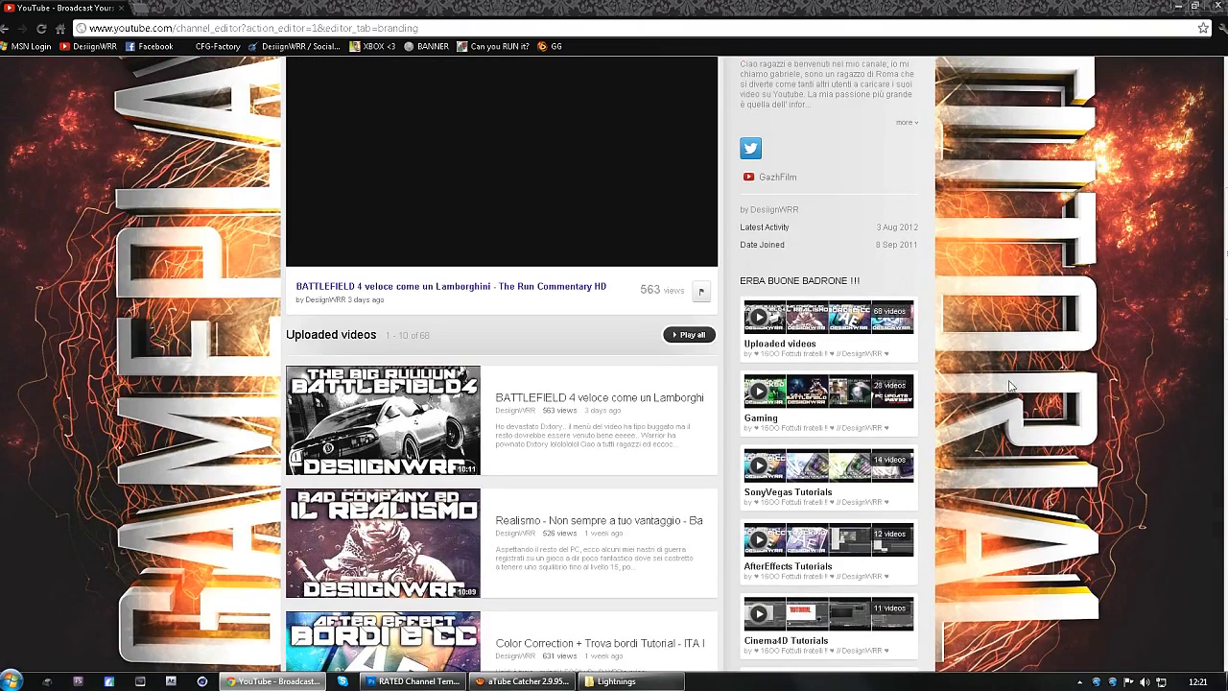
pyautogui.scroll(1, 983, 374)
pyautogui.scroll(2, 981, 389)
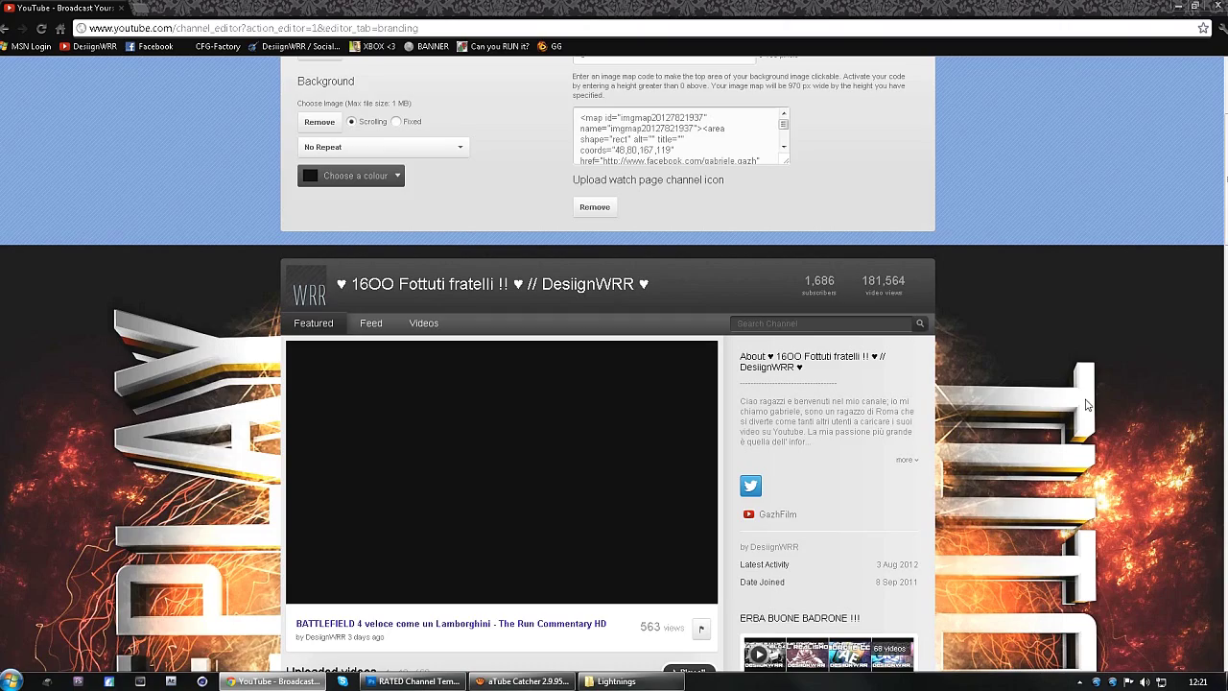
pyautogui.scroll(-3, 1091, 405)
pyautogui.scroll(-1, 1091, 288)
pyautogui.scroll(1, 1093, 216)
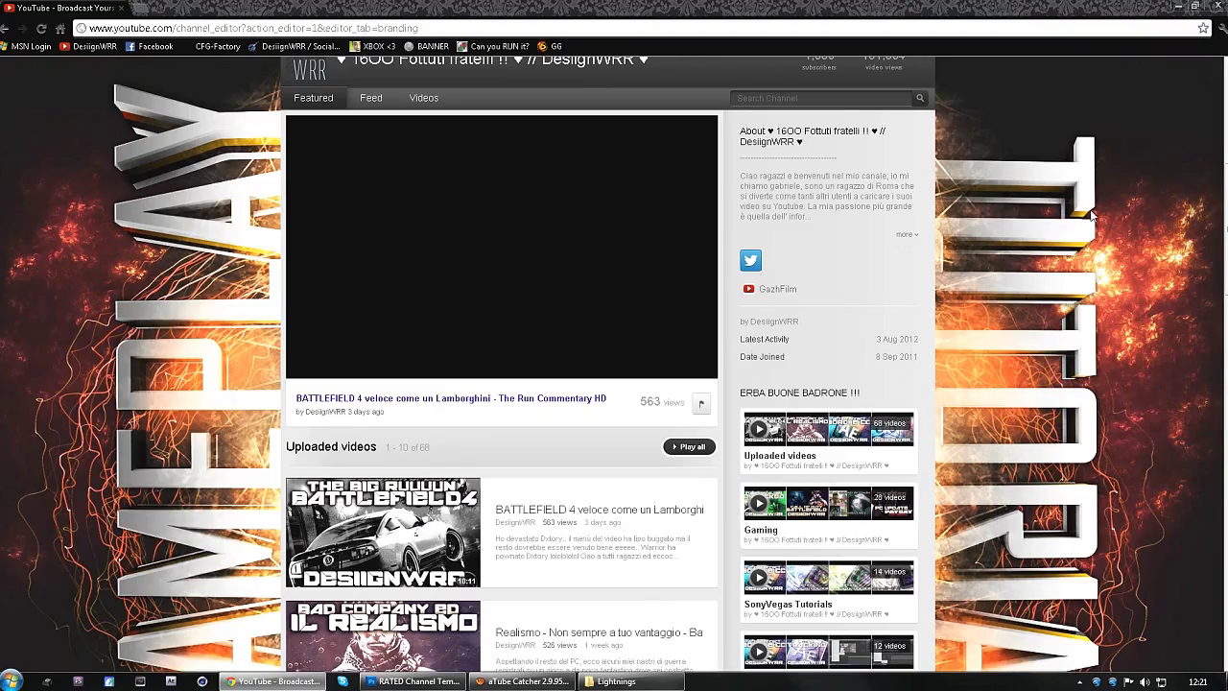
pyautogui.scroll(3, 980, 202)
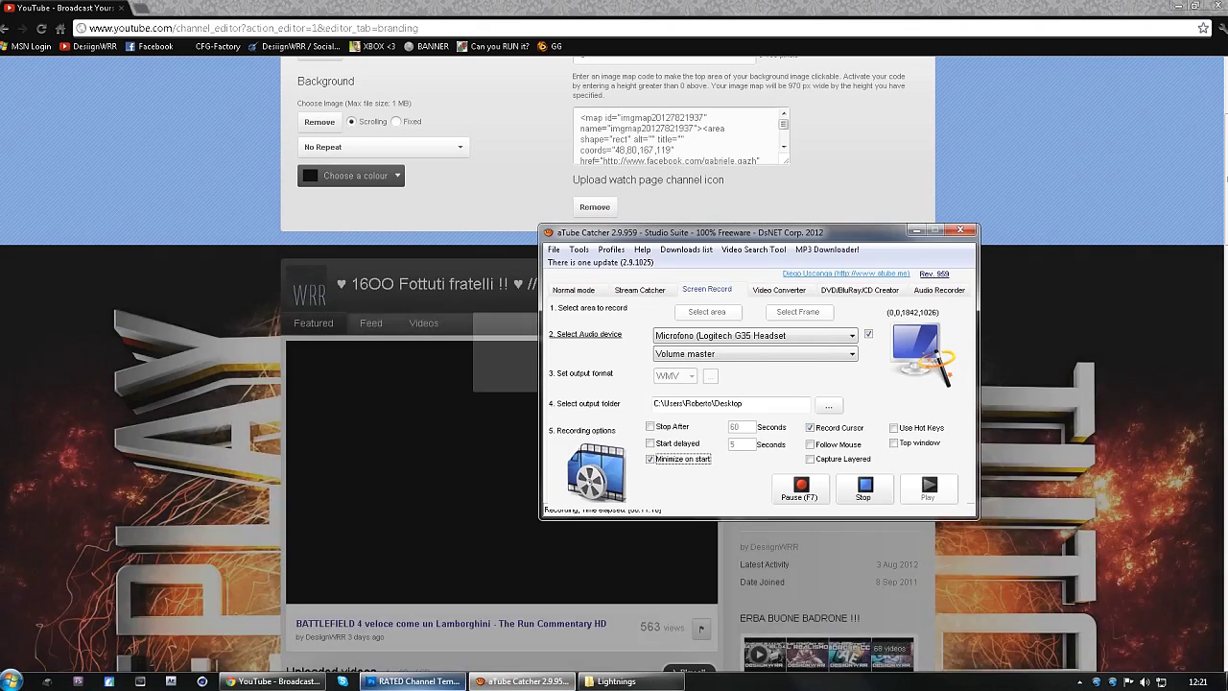
pyautogui.click(412, 681)
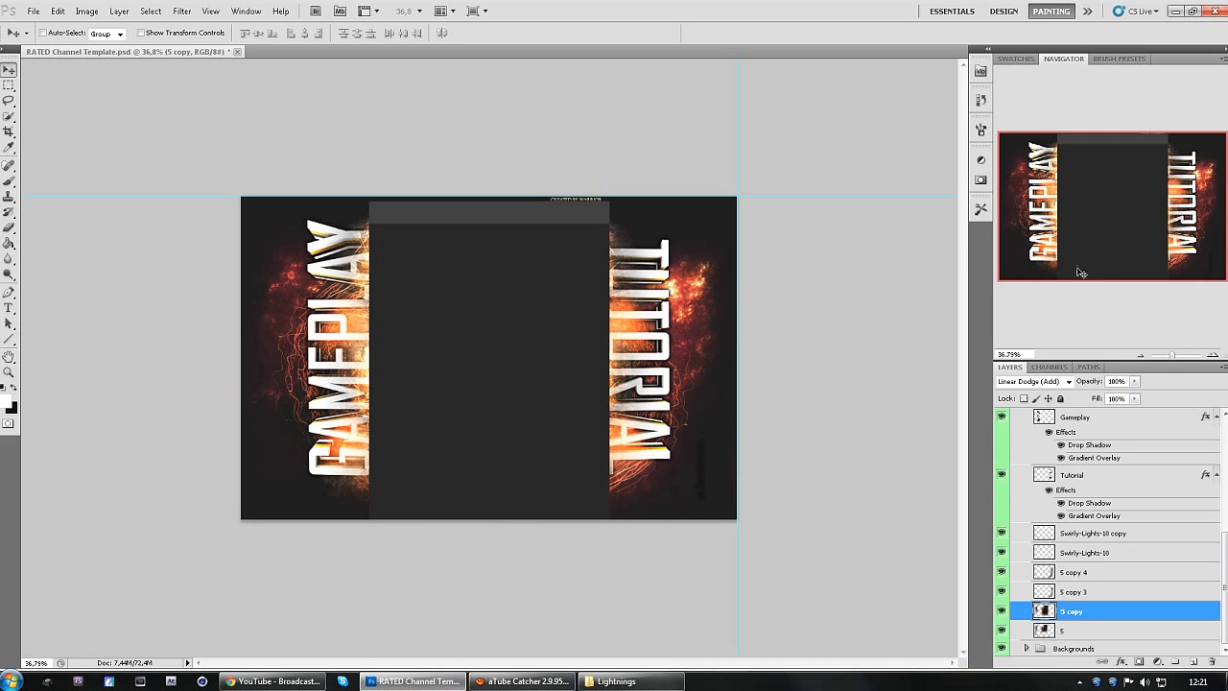
# Step: Zoom the template to 90.5% and pan to its top, briefly opening the File menu
pyautogui.click(1177, 356)
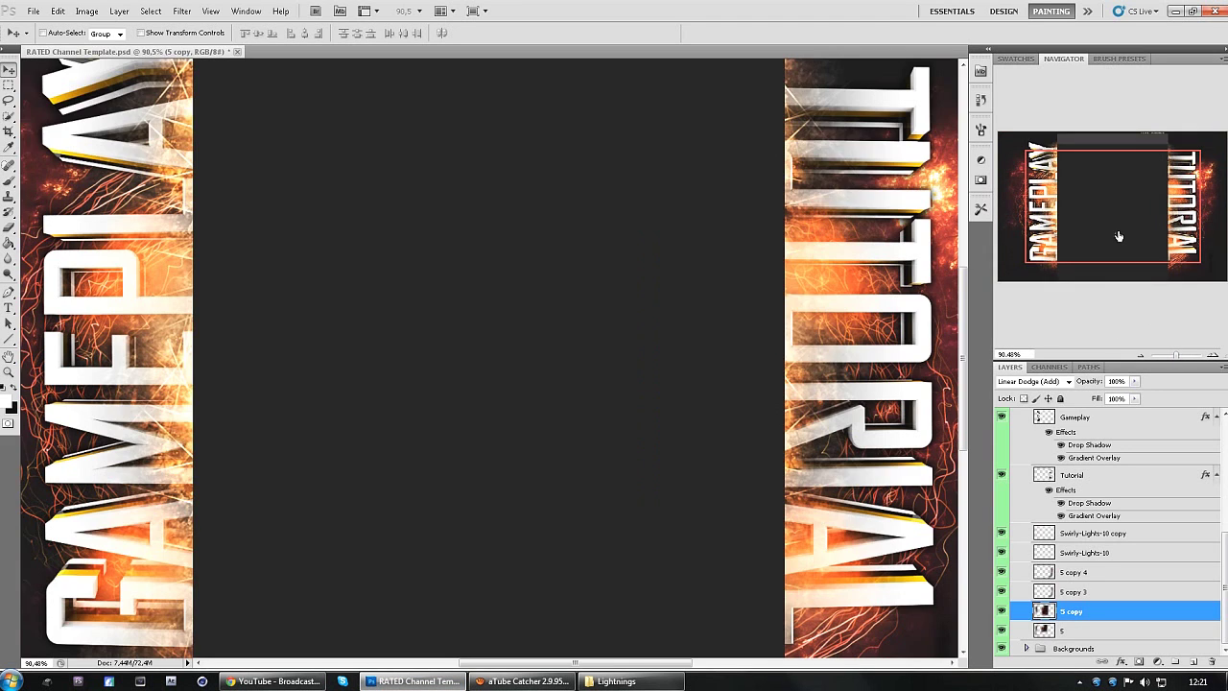
pyautogui.moveTo(1120, 237)
pyautogui.mouseDown()
pyautogui.moveTo(1110, 220)
pyautogui.moveTo(1118, 231)
pyautogui.mouseUp()
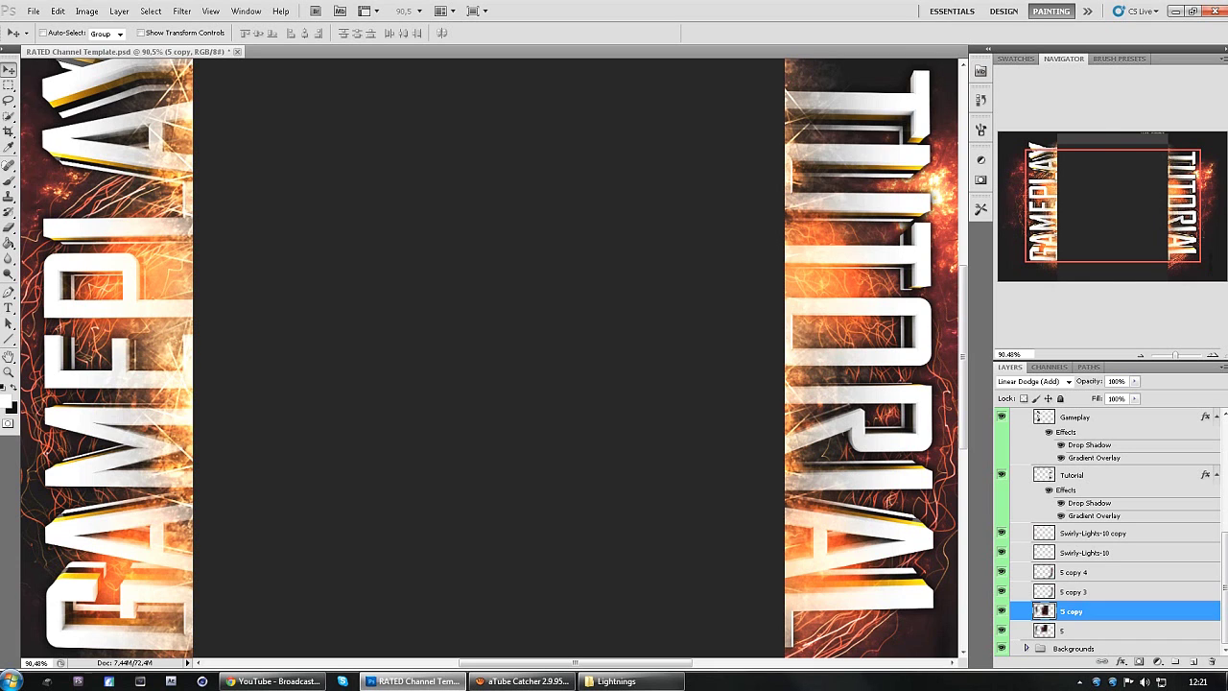
pyautogui.moveTo(1088, 183); pyautogui.dragTo(1079, 161)
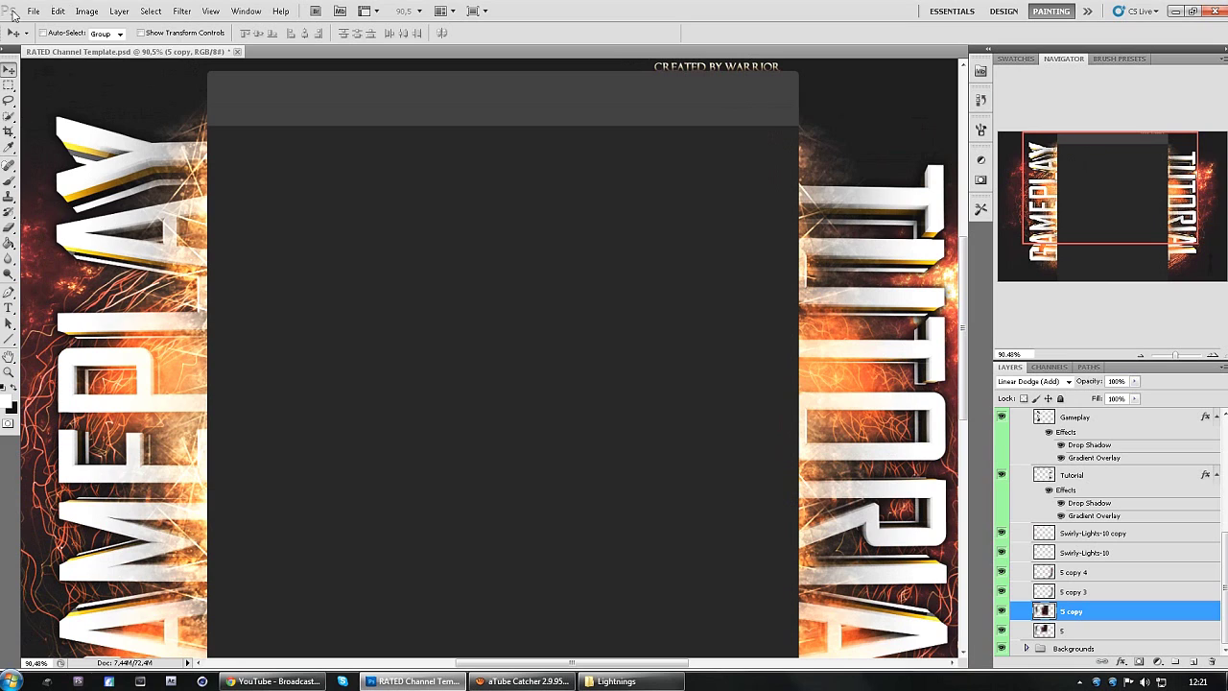
pyautogui.click(31, 12)
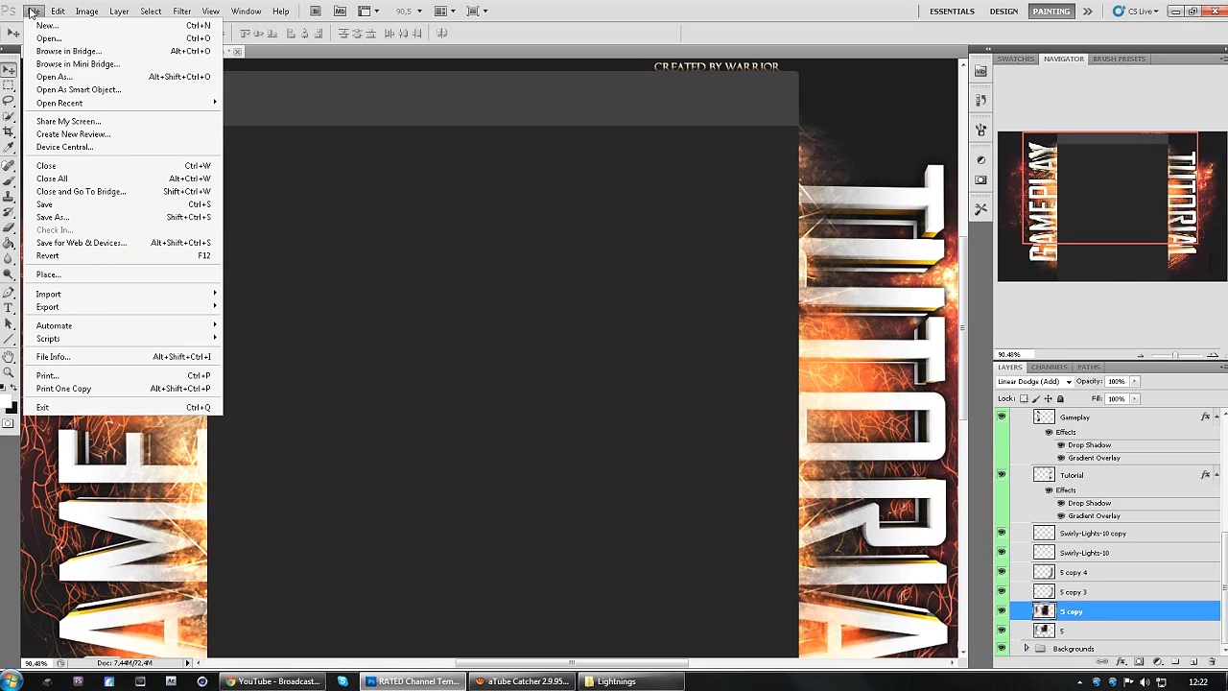
pyautogui.click(32, 11)
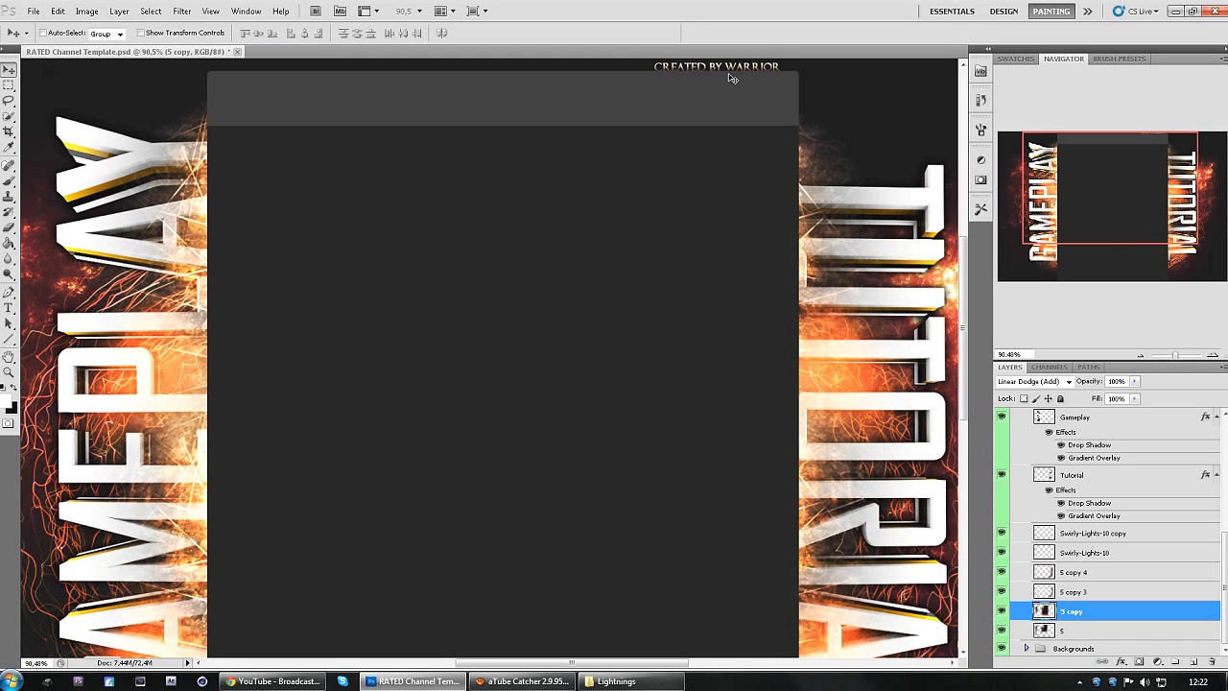
# Step: Pan and scroll around the GAMEPLAY and TUTORIAL lettering over the lightning artwork
pyautogui.moveTo(1100, 155); pyautogui.dragTo(1097, 160)
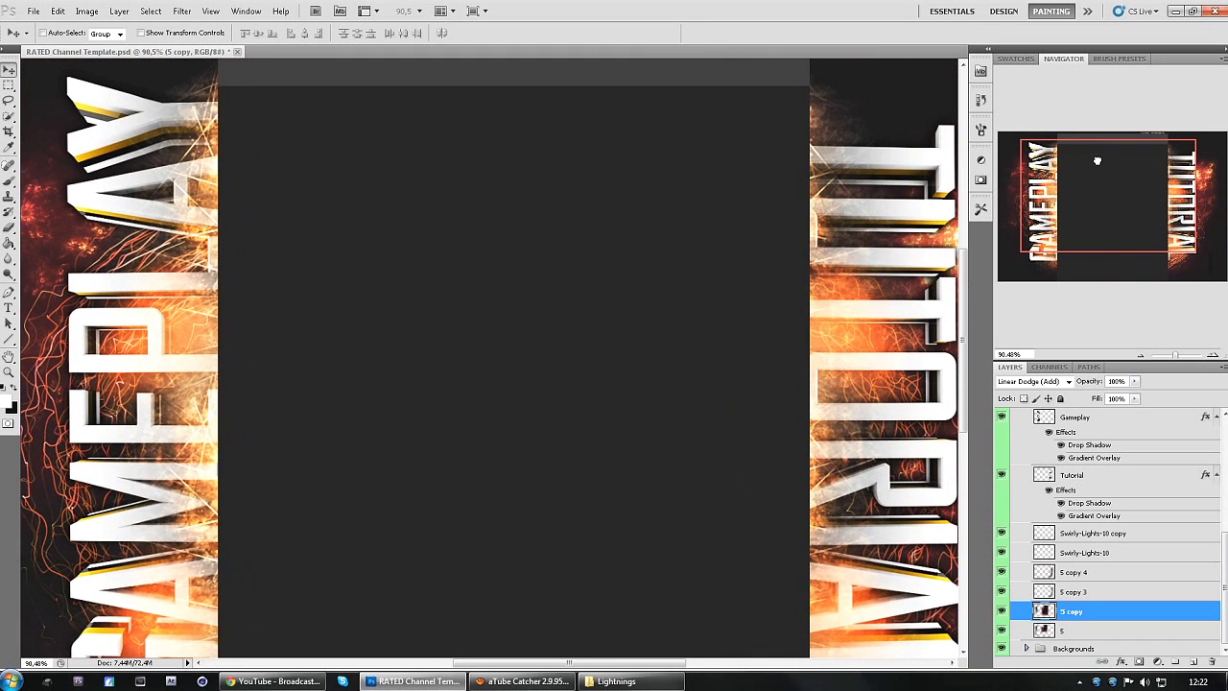
pyautogui.moveTo(1098, 160); pyautogui.dragTo(1104, 192)
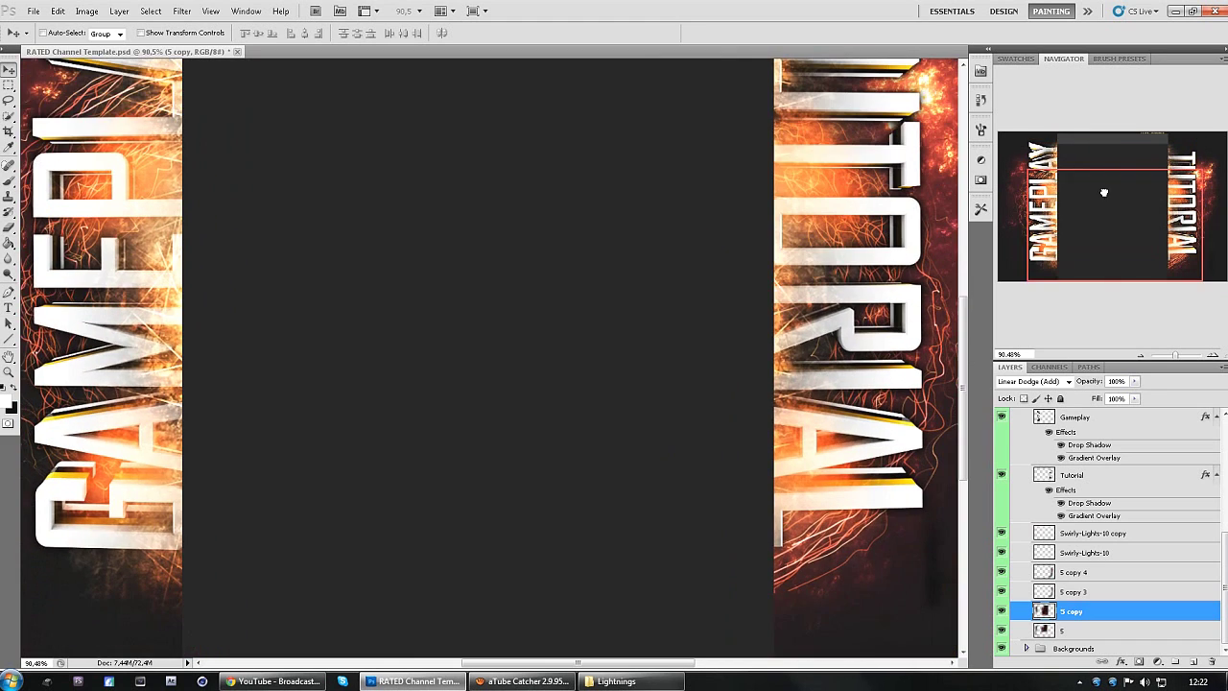
pyautogui.moveTo(1104, 192); pyautogui.dragTo(1096, 149)
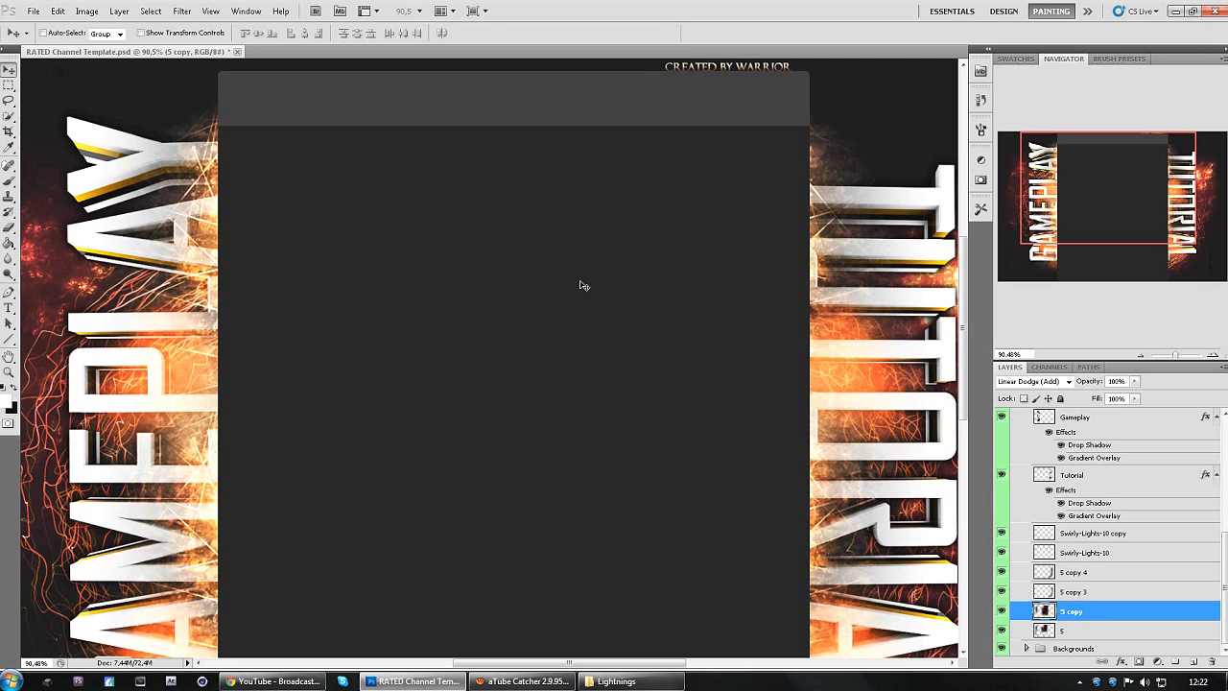
pyautogui.scroll(-3, 921, 245)
pyautogui.scroll(-5, 919, 288)
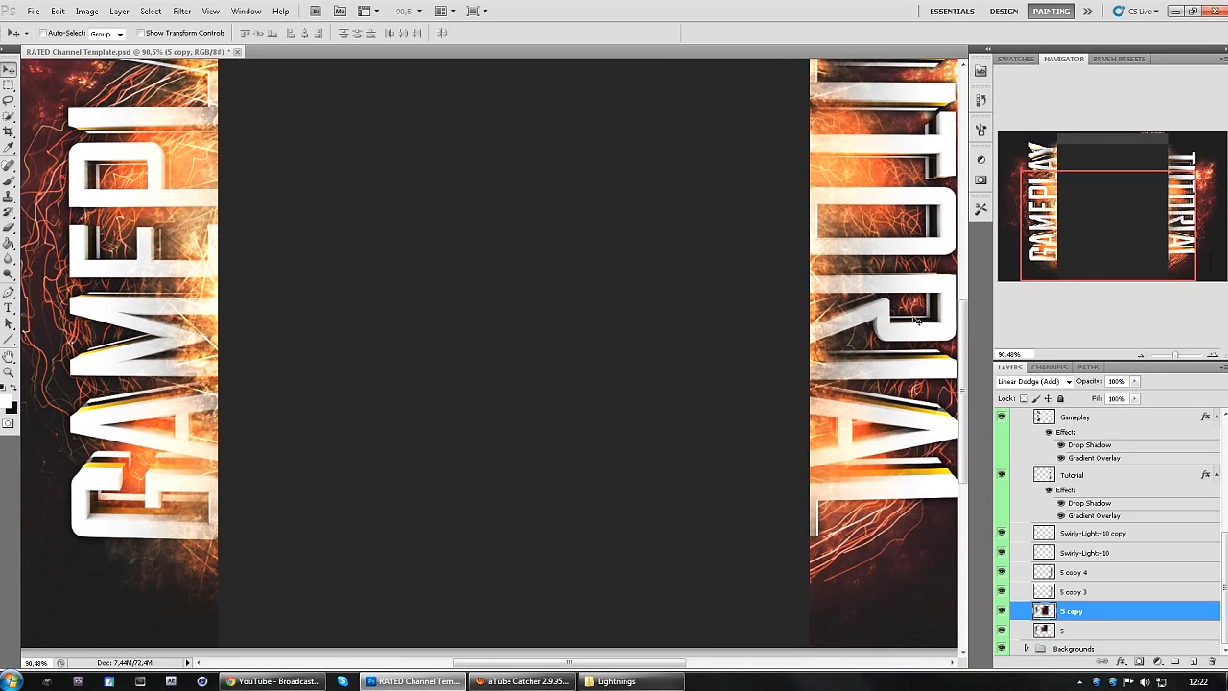
pyautogui.scroll(2, 918, 321)
pyautogui.scroll(2, 911, 269)
pyautogui.scroll(1, 907, 217)
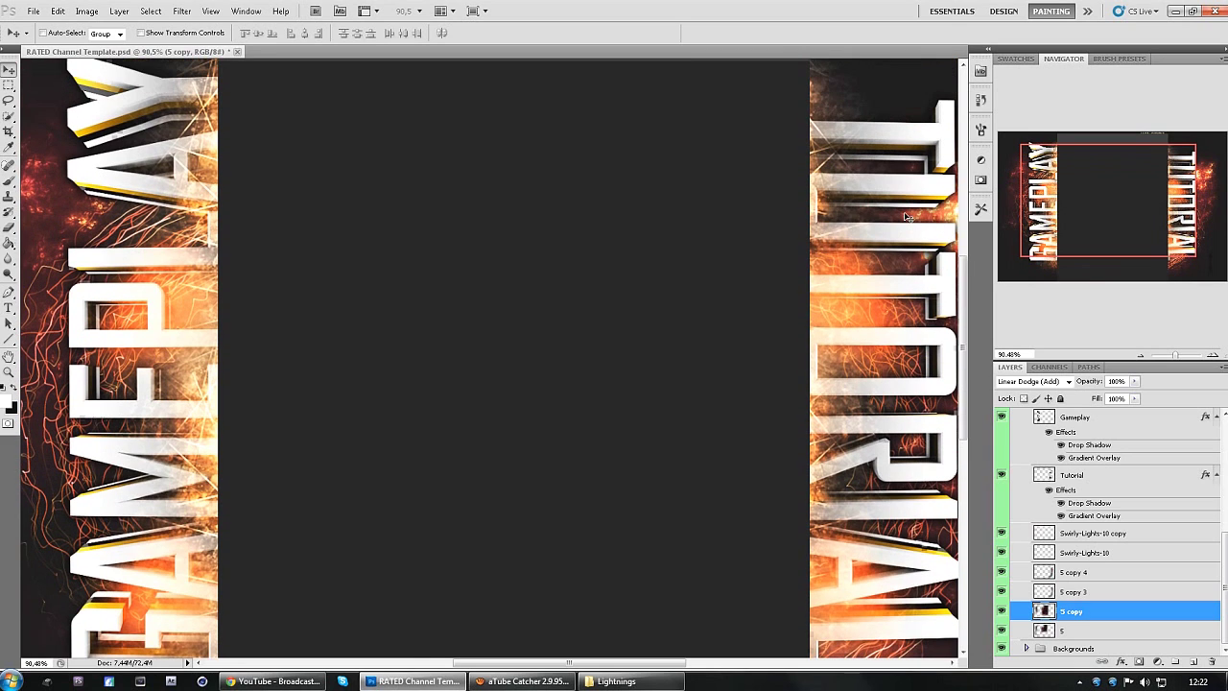
pyautogui.scroll(-1, 912, 557)
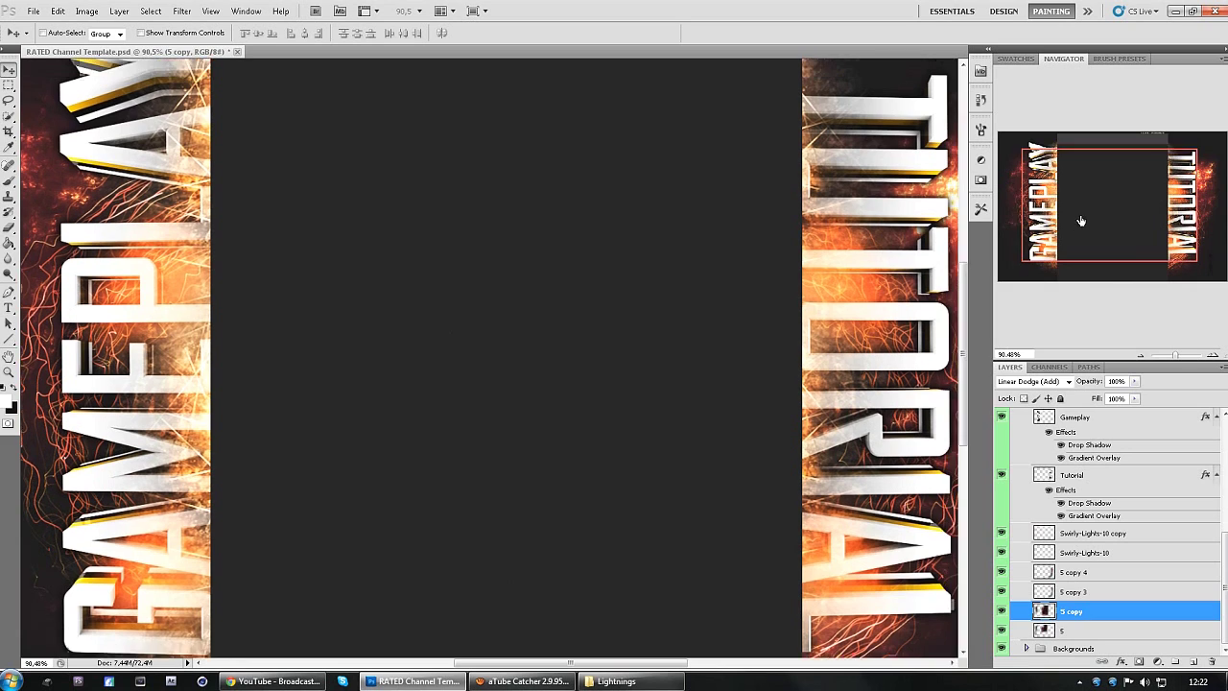
pyautogui.moveTo(1080, 223); pyautogui.dragTo(1082, 208)
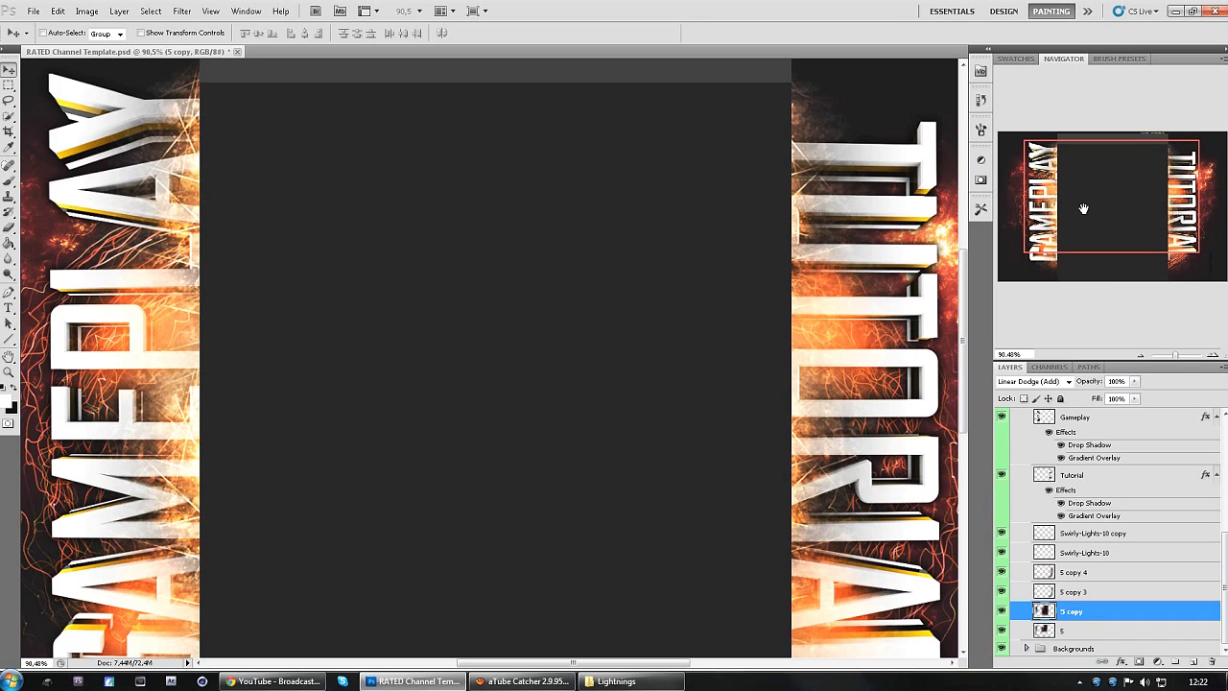
# Step: Bring the aTube Catcher recorder to the front, showing its running Screen Record tab
pyautogui.click(524, 681)
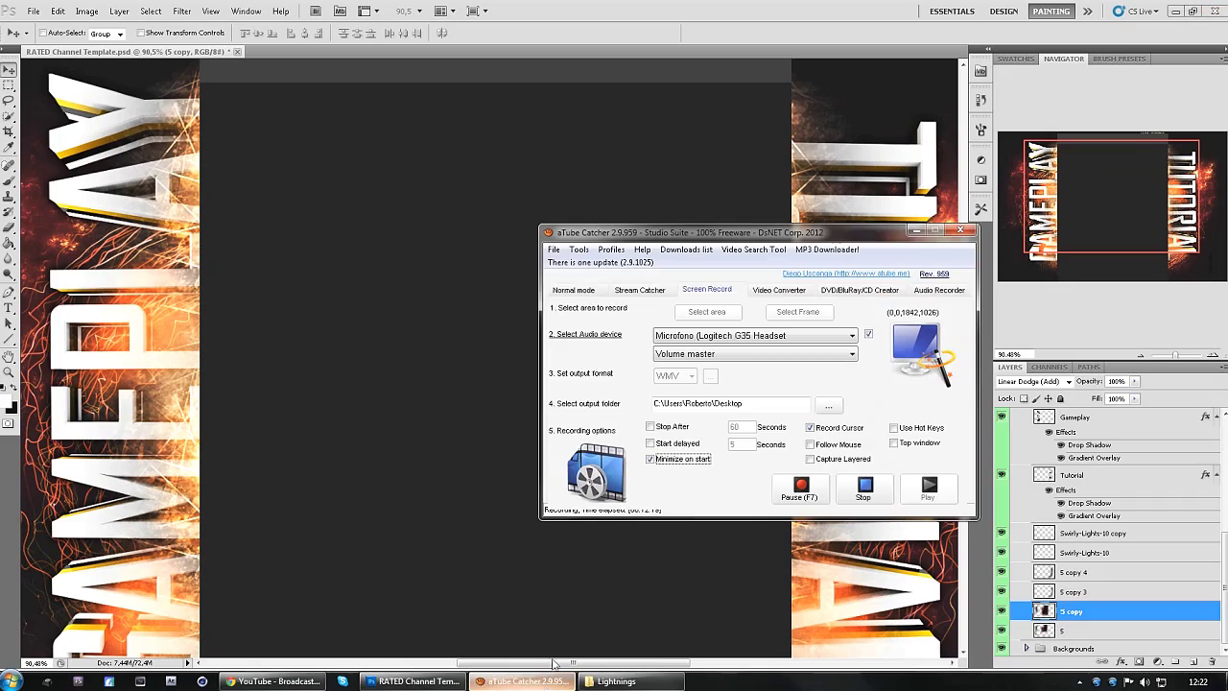